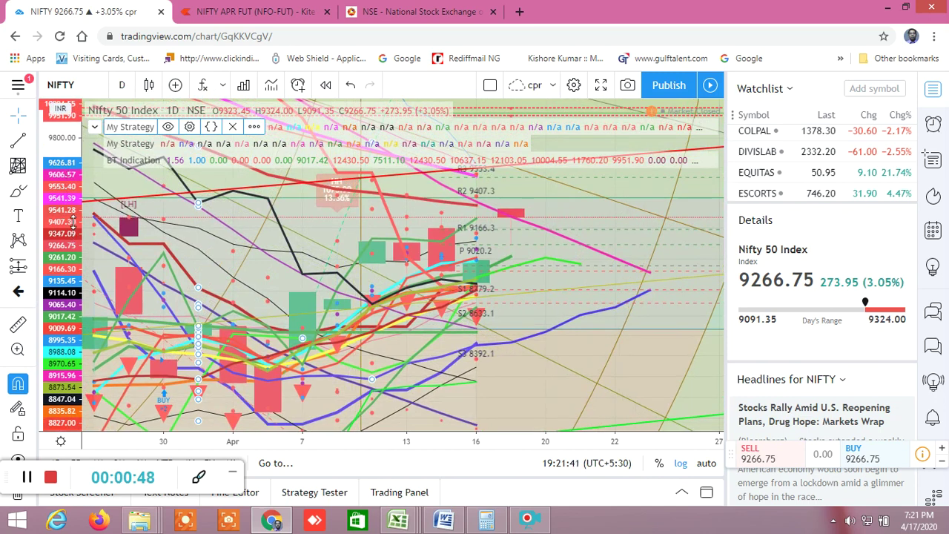
Switch to the BUY LEVEL AND SELL LEVEL CUM SCREENER workbook in Excel
left_click_drag(72, 223, 72, 187)
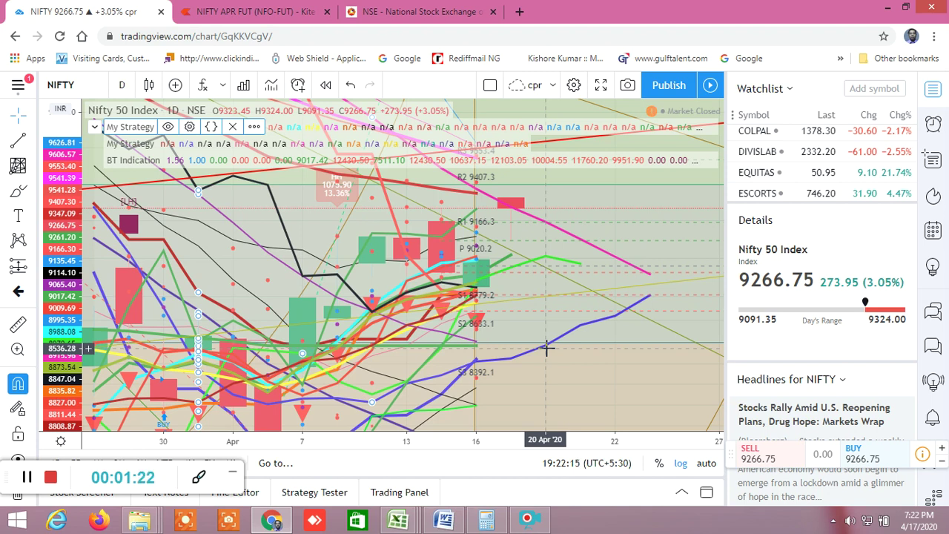
left_click(399, 521)
left_click(123, 445)
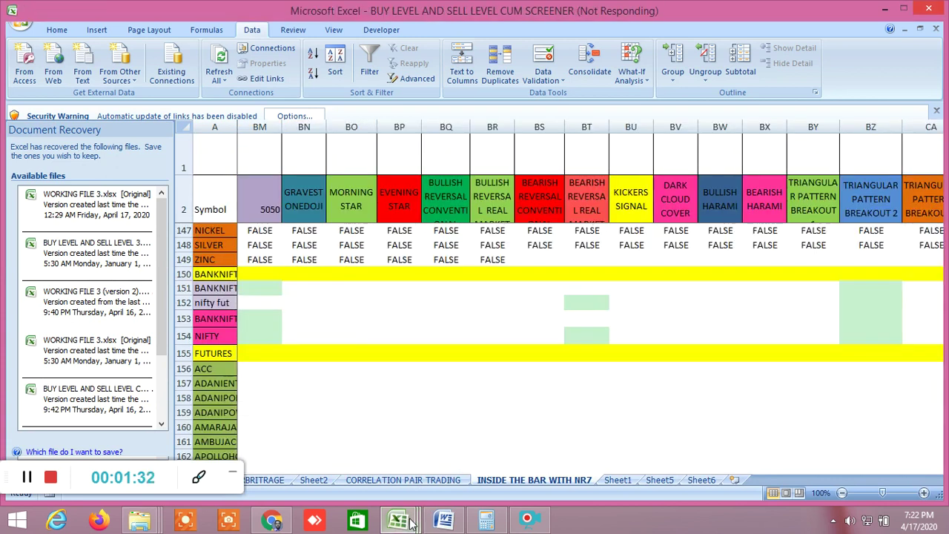
mouse_move(411, 521)
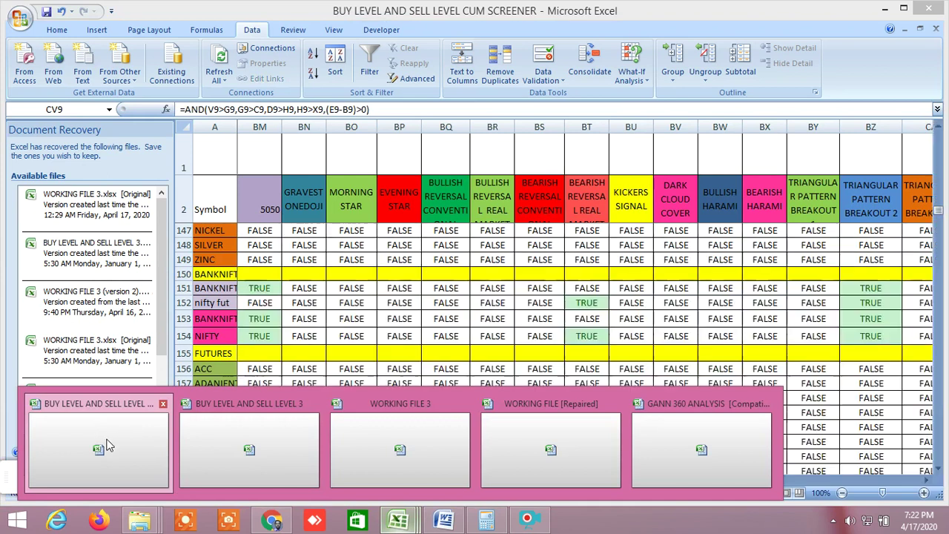
left_click(112, 443)
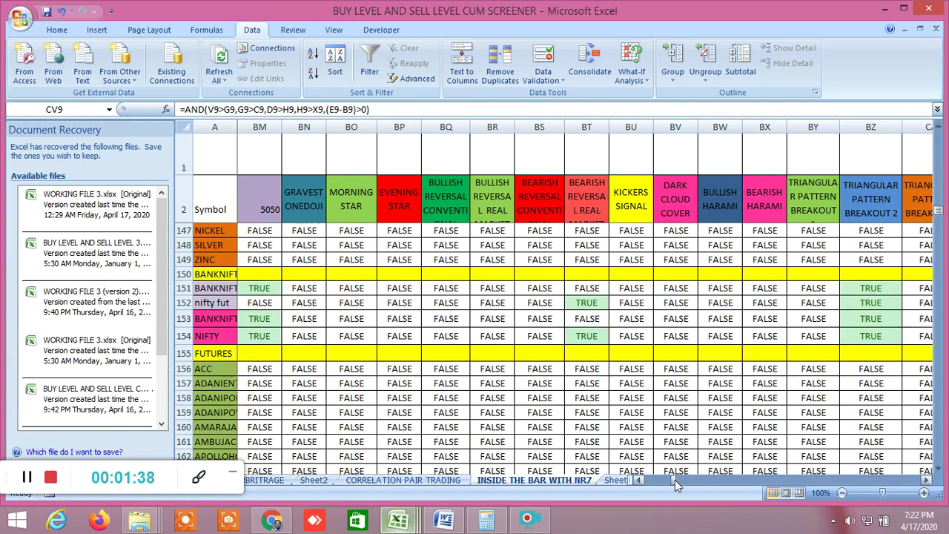
View the current-day and DAY 1 price columns from the first symbol row of the INSIDE THE BAR WITH NR7 sheet
left_click_drag(672, 483, 670, 480)
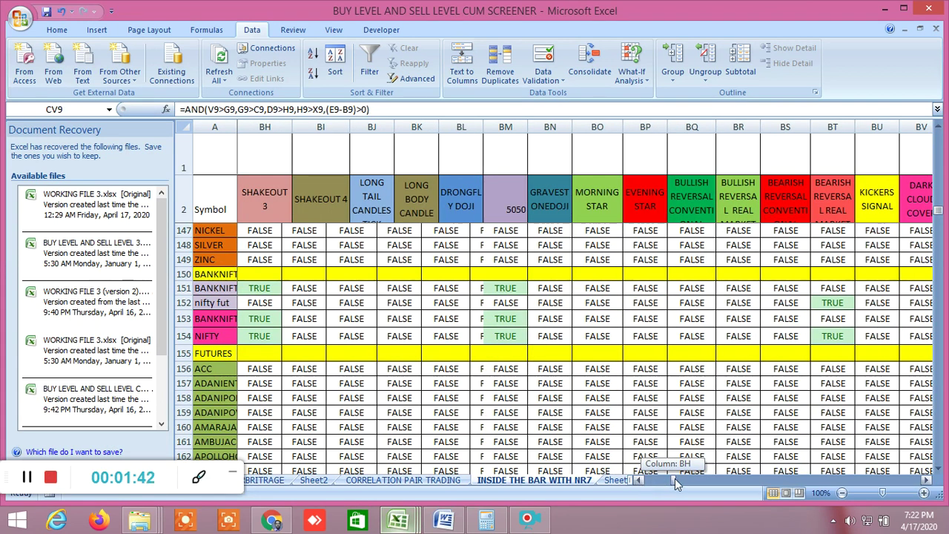
left_click_drag(674, 479, 650, 483)
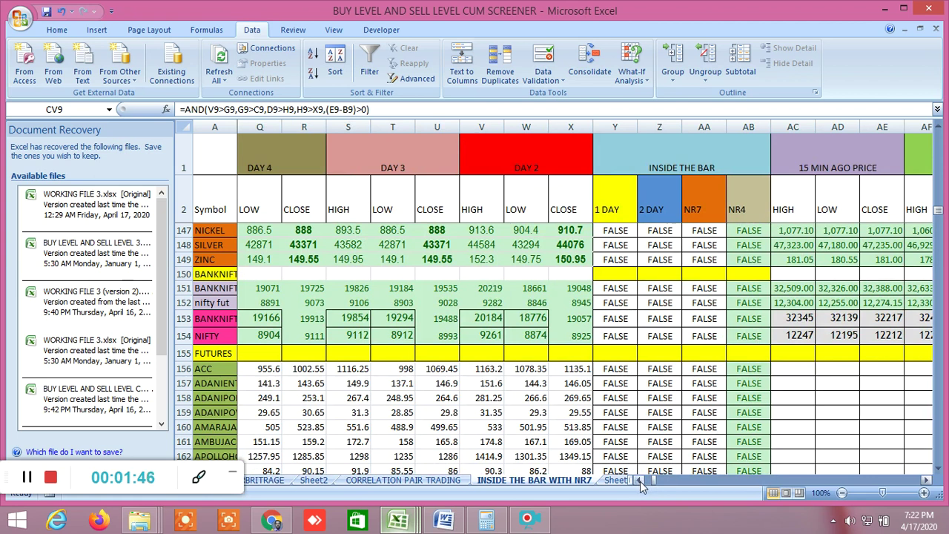
left_click(640, 481)
left_click(642, 483)
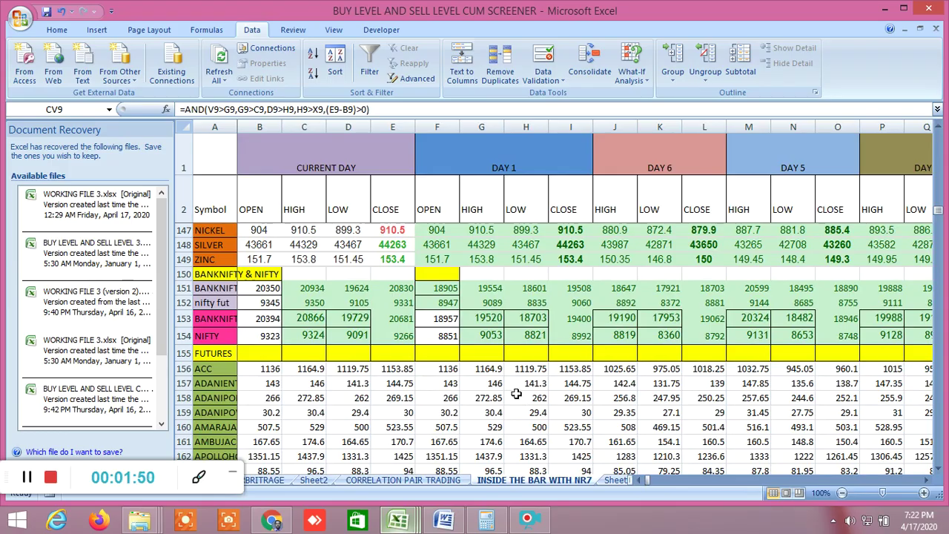
scroll(525, 398, "up", 20)
scroll(517, 393, "up", 20)
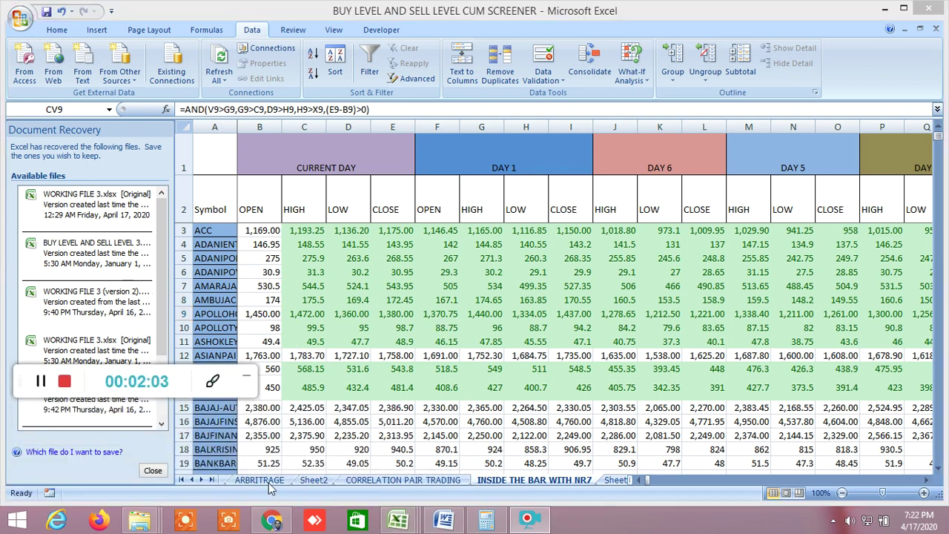
Open the ALLBUY SELL LEVELSCUM SCREENER1 sheet at its HIGH, LOW, CLOSE and buy target columns
double_click(191, 479)
left_click(191, 479)
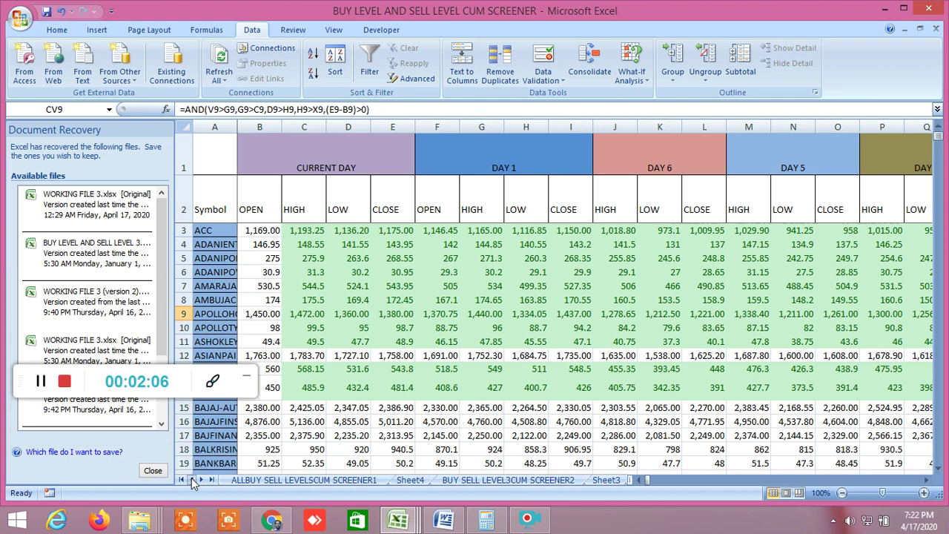
left_click(261, 481)
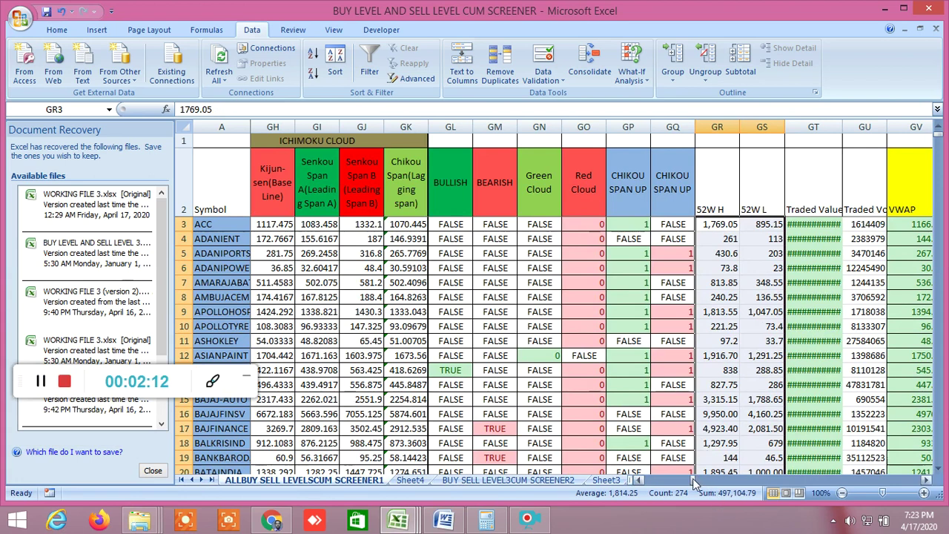
left_click_drag(695, 481, 643, 481)
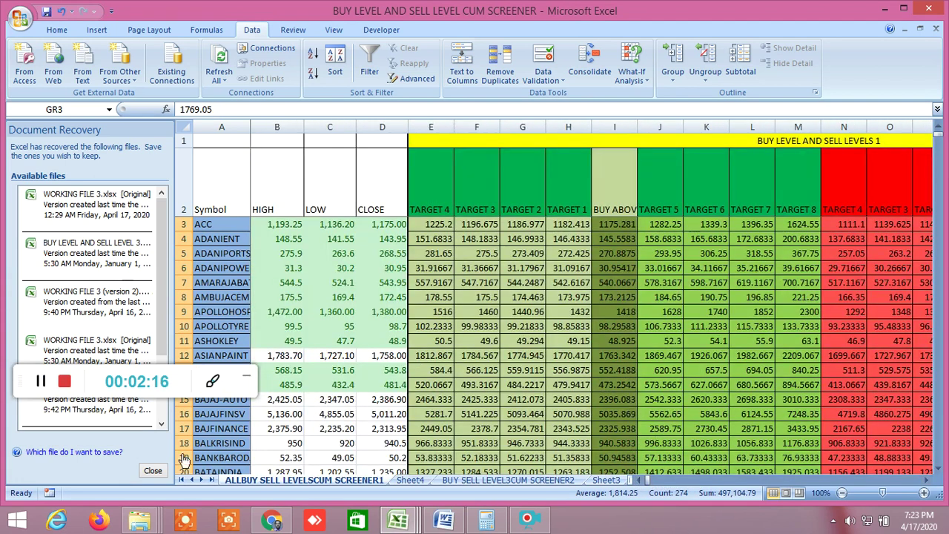
left_click_drag(20, 380, 13, 462)
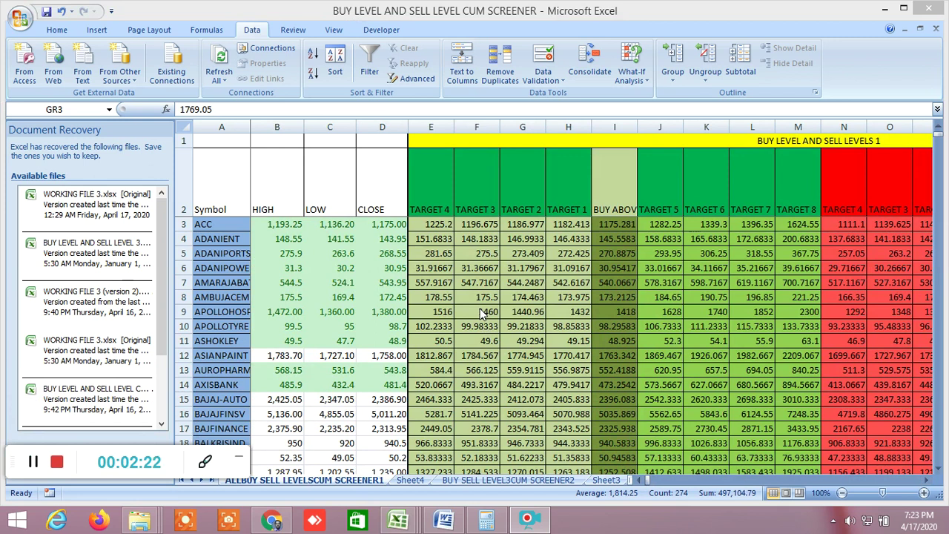
Check the NIFTY chart in Chrome, then return to the Excel screener and review the sell targets and LTP condition columns
left_click(287, 521)
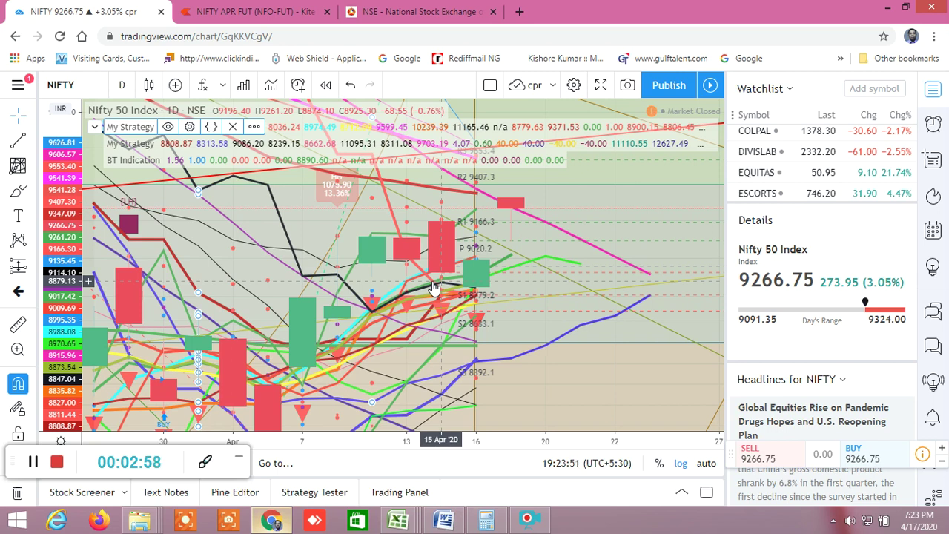
left_click(413, 525)
left_click(136, 445)
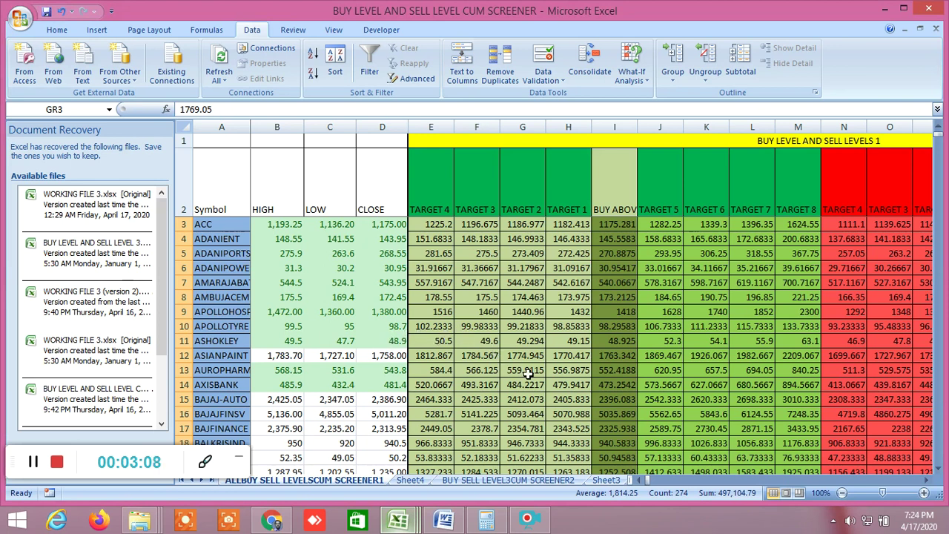
left_click(382, 185)
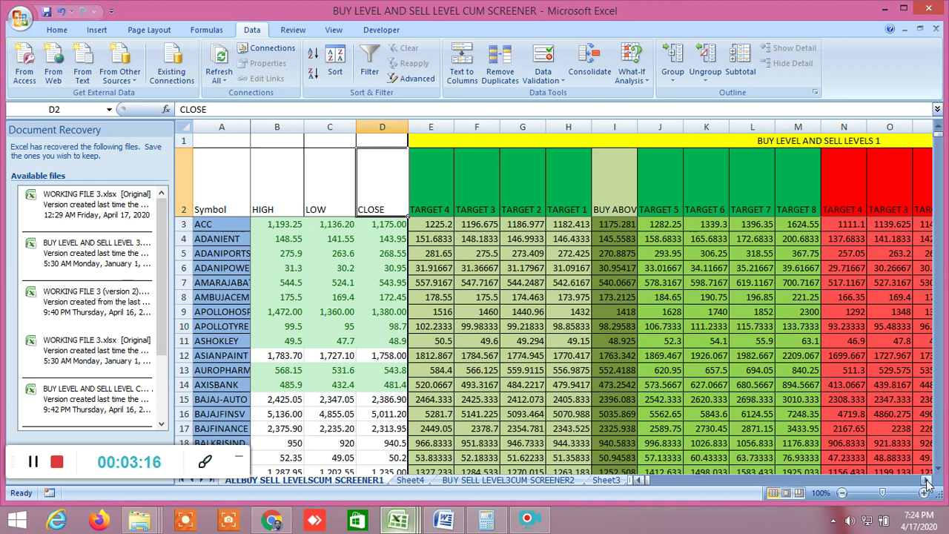
left_click_drag(927, 482, 927, 482)
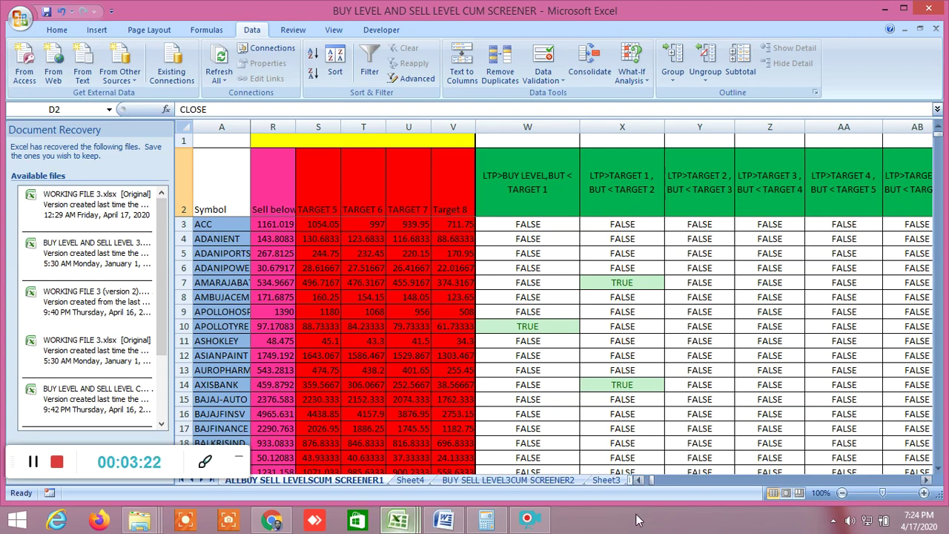
Switch to the NIFTY daily chart in Chrome and examine the 17 Apr '20 candle against the pivot levels
left_click(276, 521)
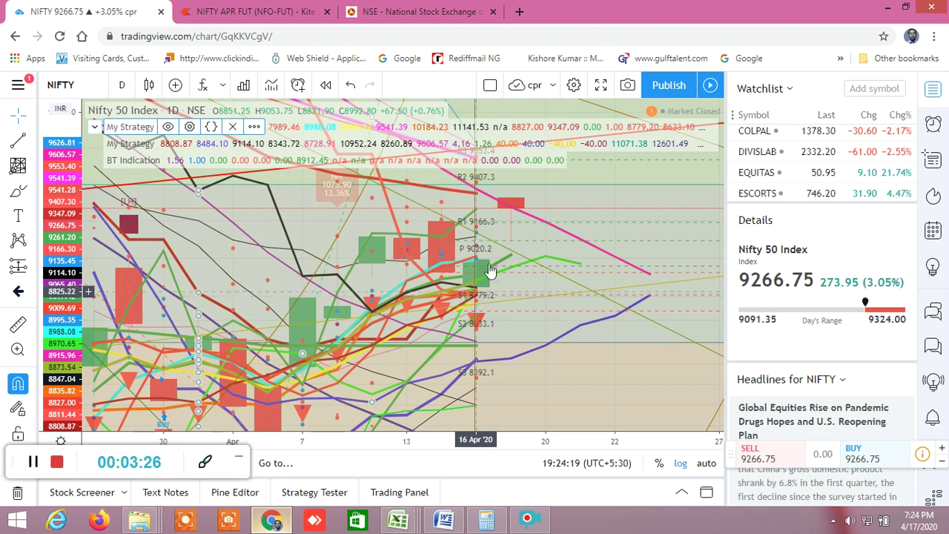
mouse_move(71, 261)
left_mouse_down()
mouse_move(69, 233)
mouse_move(70, 245)
left_mouse_up()
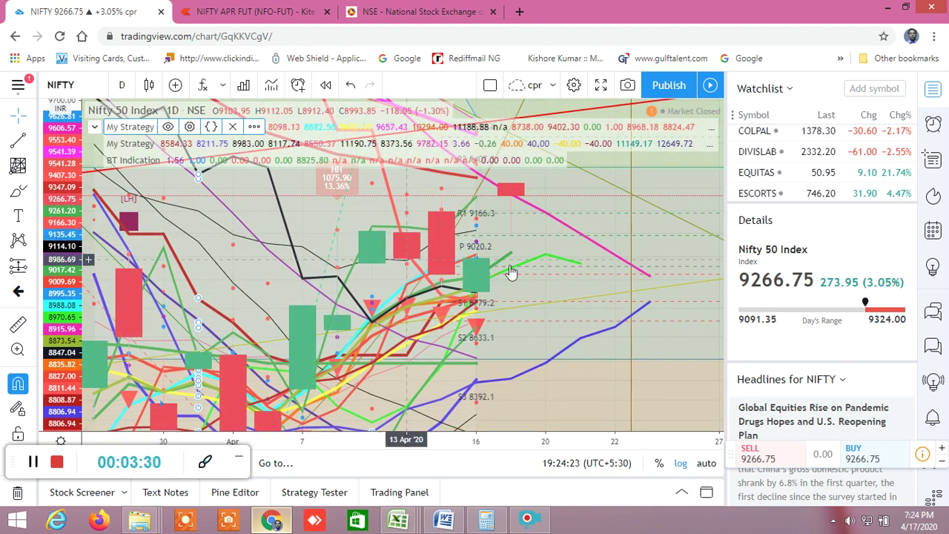
left_click_drag(517, 328, 524, 368)
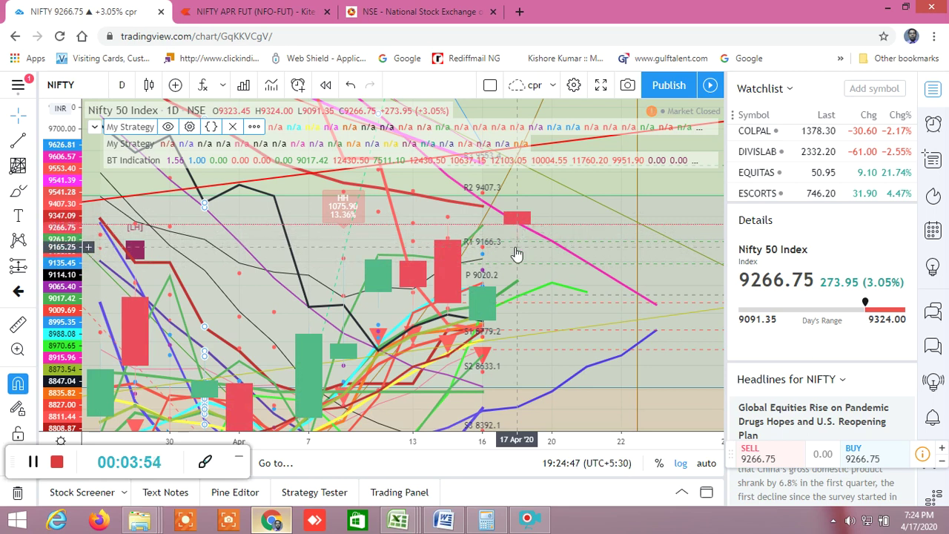
left_click(519, 208)
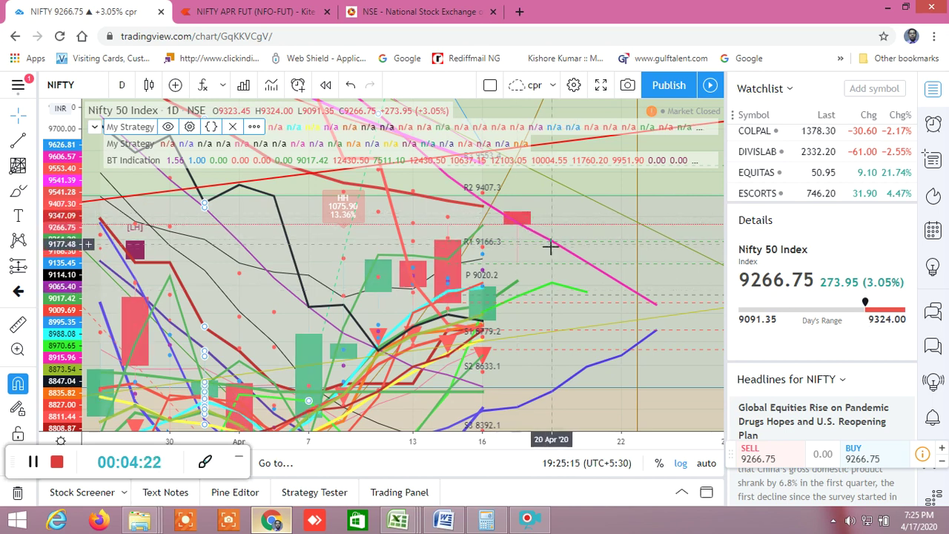
Examine the March to mid-April 2020 price swing against the strategy lines on the NIFTY daily chart
scroll(551, 271, "down", 4)
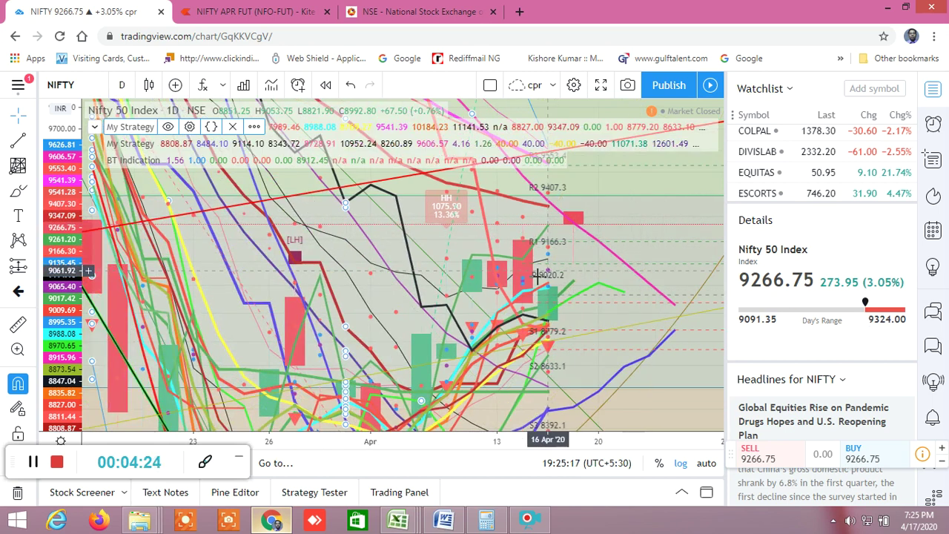
scroll(532, 290, "down", 3)
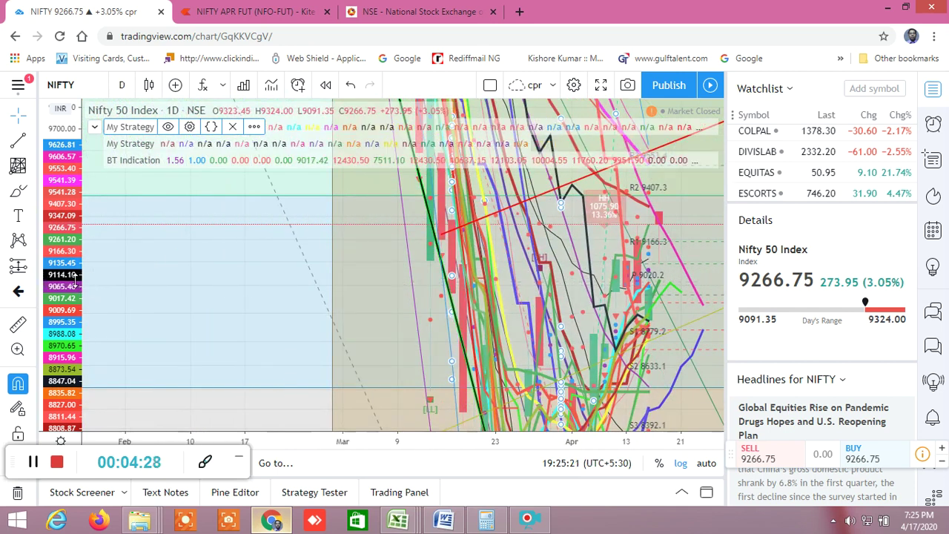
left_click_drag(75, 280, 73, 367)
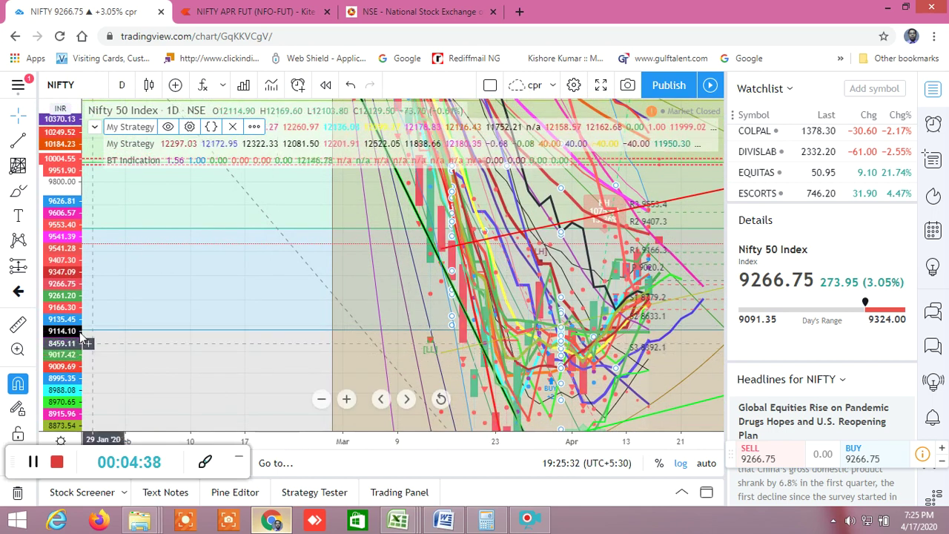
left_click_drag(72, 355, 159, 384)
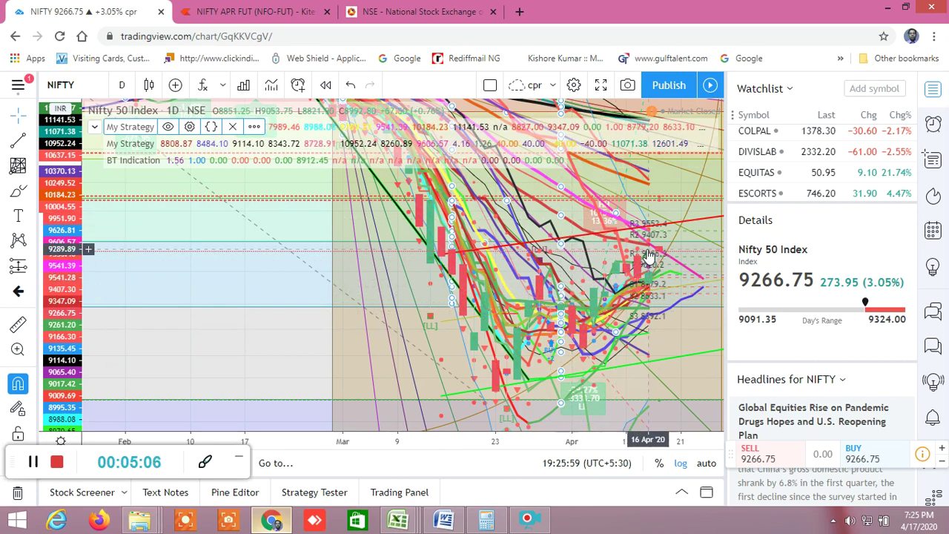
scroll(597, 304, "up", 5)
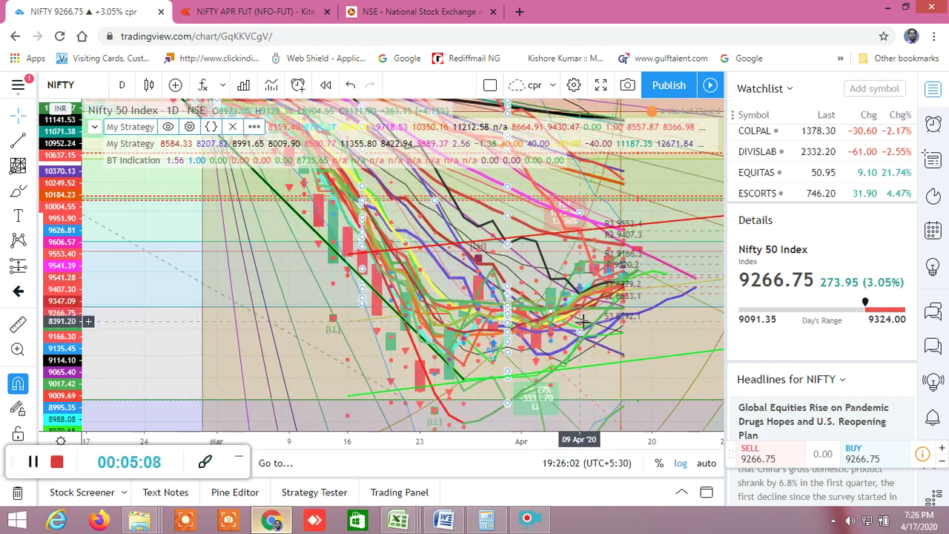
scroll(586, 329, "up", 3)
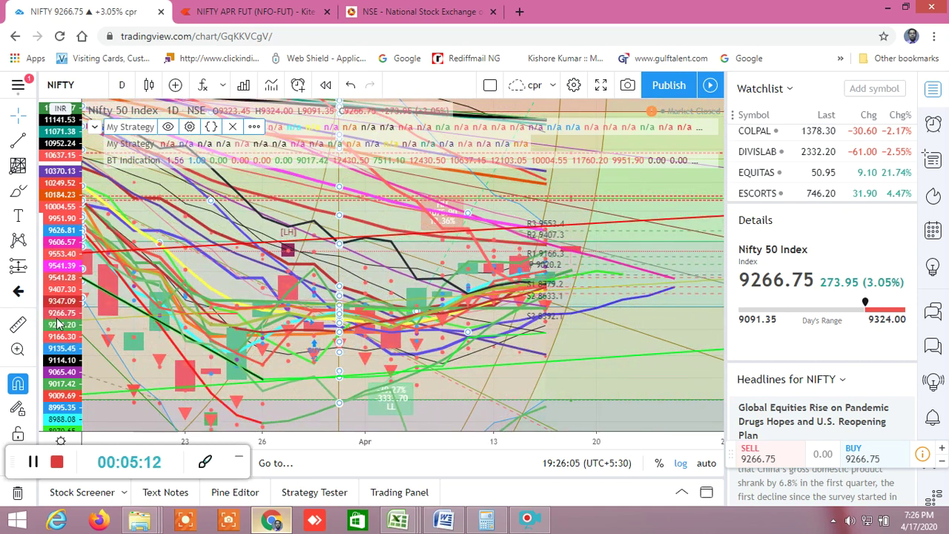
left_click_drag(56, 321, 66, 295)
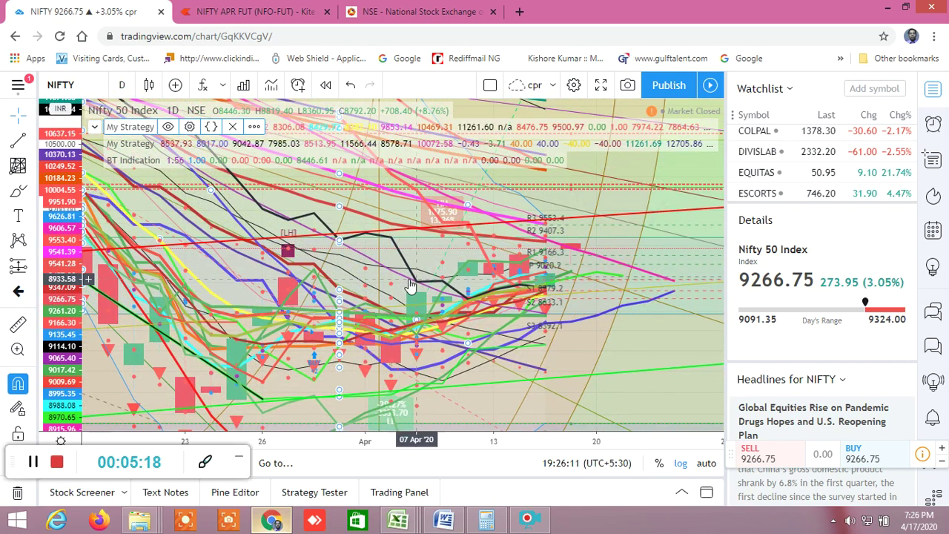
Examine the NIFTY daily price history back to early 2019 against the Fibonacci retracement levels
scroll(415, 289, "left", 4)
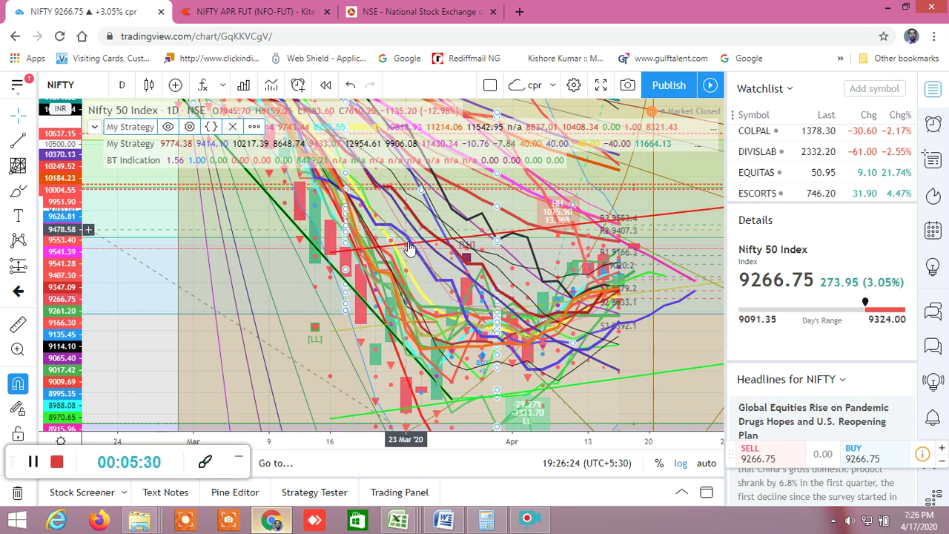
scroll(419, 252, "down", 2)
scroll(421, 258, "down", 2)
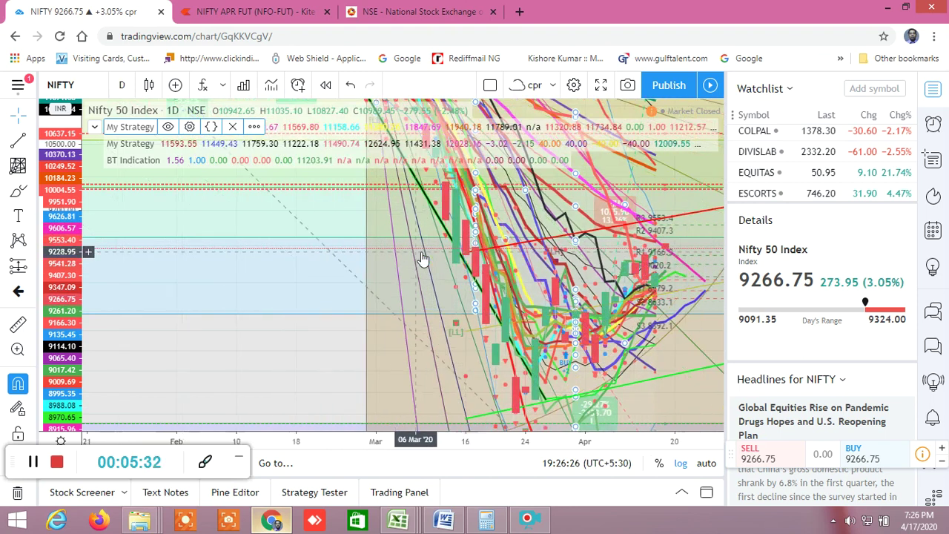
scroll(279, 270, "down", 2)
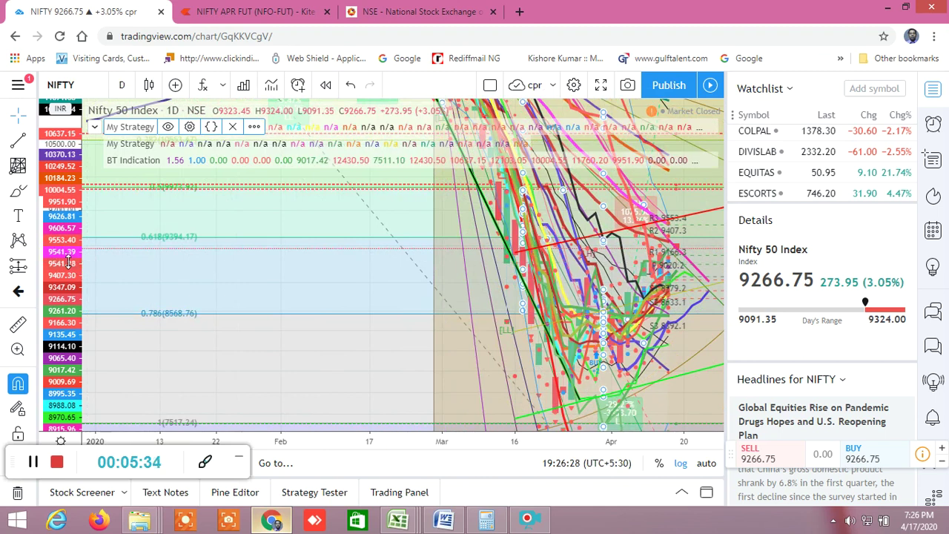
left_click_drag(66, 287, 78, 361)
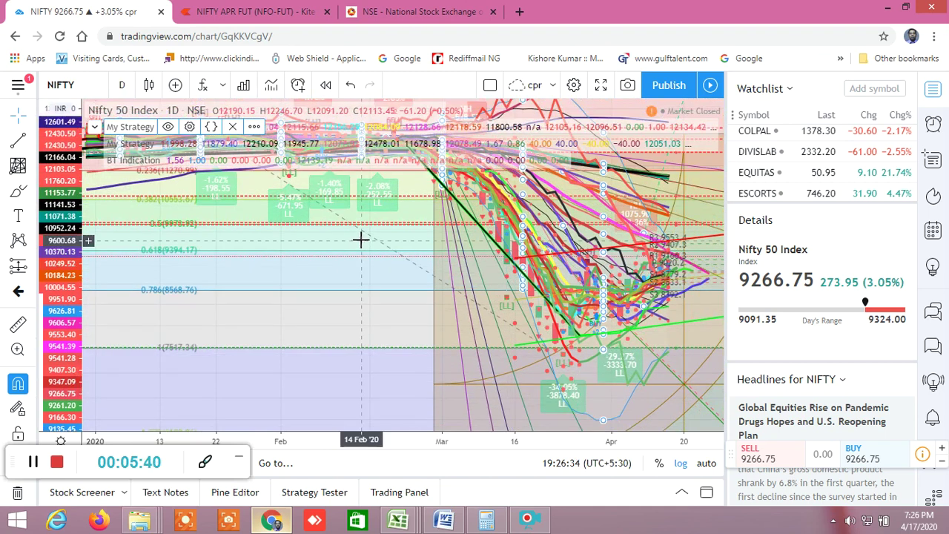
scroll(360, 241, "left", 5)
scroll(407, 260, "down", 5)
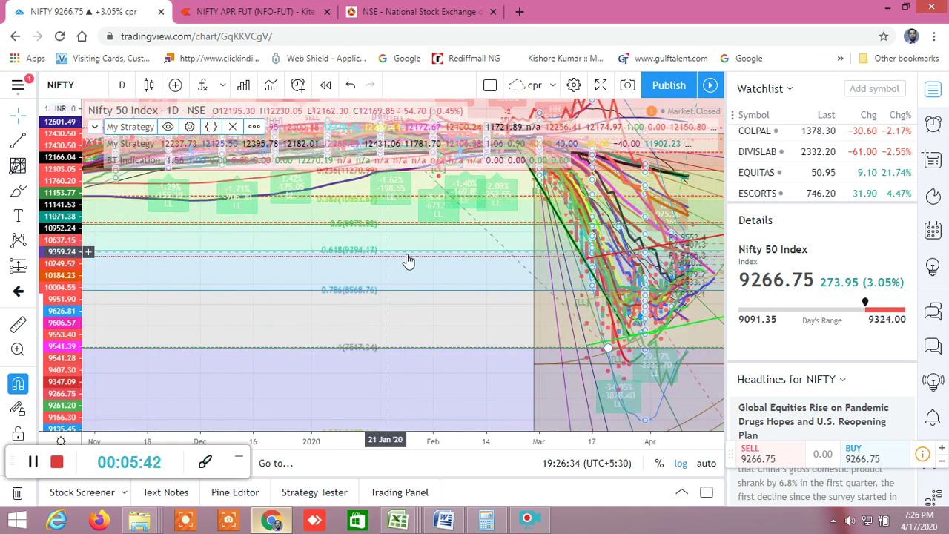
scroll(442, 274, "down", 2)
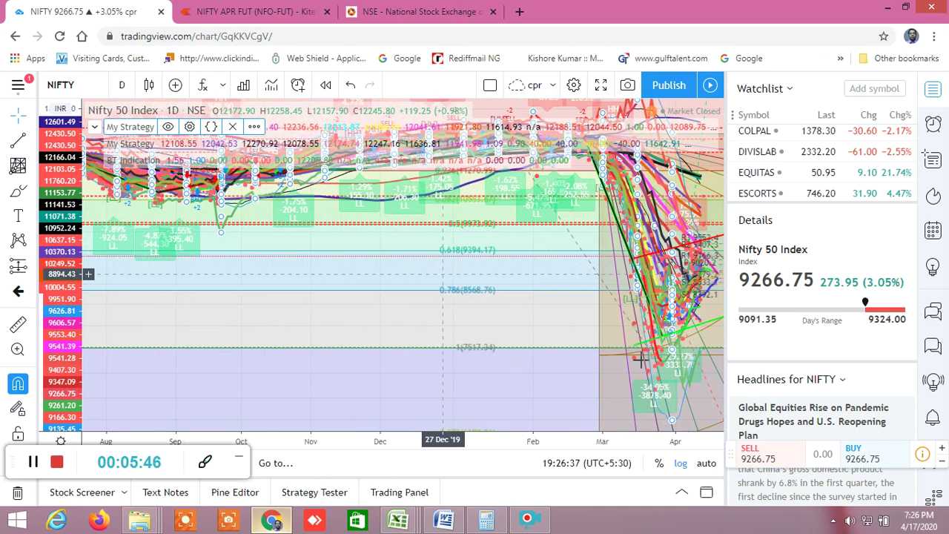
scroll(443, 274, "down", 2)
scroll(645, 348, "down", 2)
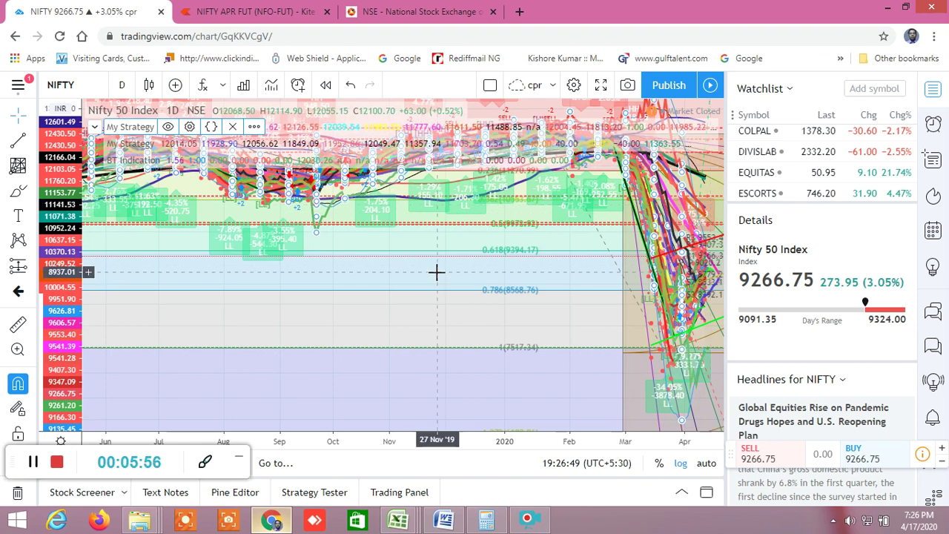
scroll(443, 273, "down", 1)
scroll(474, 285, "down", 2)
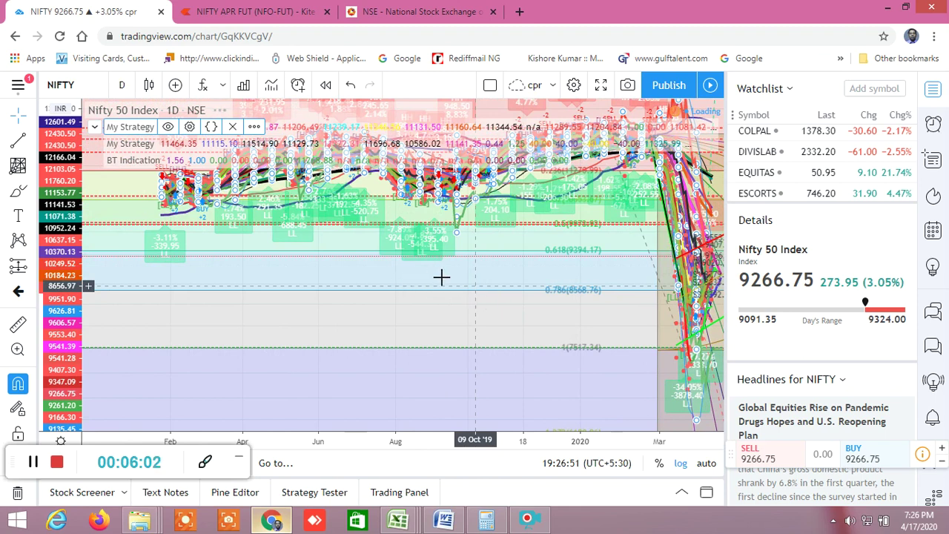
Examine the NIFTY daily price history from late 2018 to early 2020 against the 0.618 and 0.786 Fibonacci levels
scroll(445, 276, "down", 1)
scroll(442, 276, "down", 1)
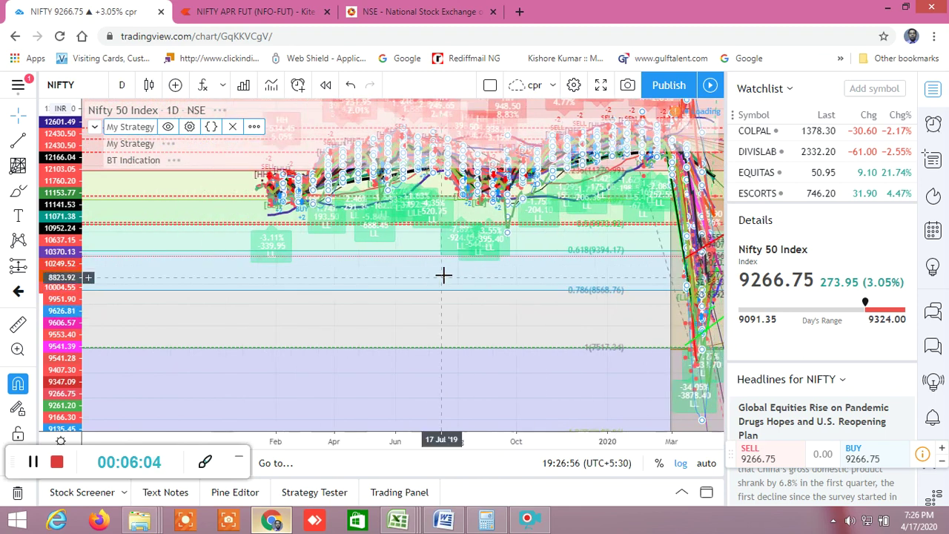
scroll(442, 275, "down", 1)
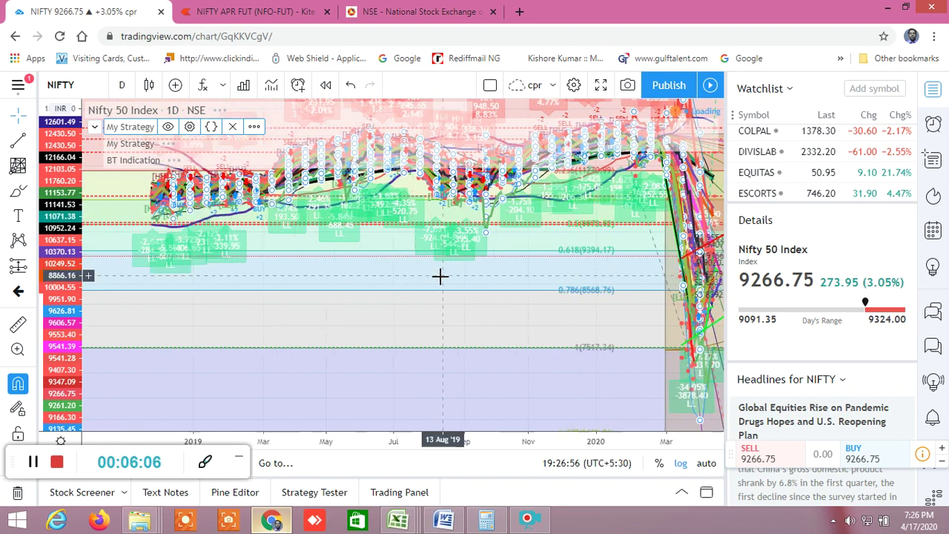
scroll(441, 279, "up", 1)
scroll(441, 280, "up", 1)
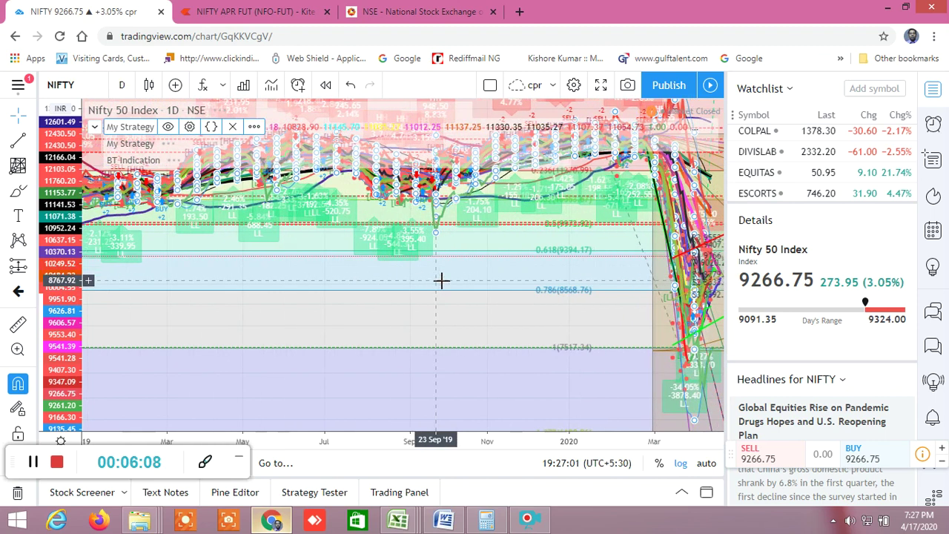
scroll(441, 280, "up", 3)
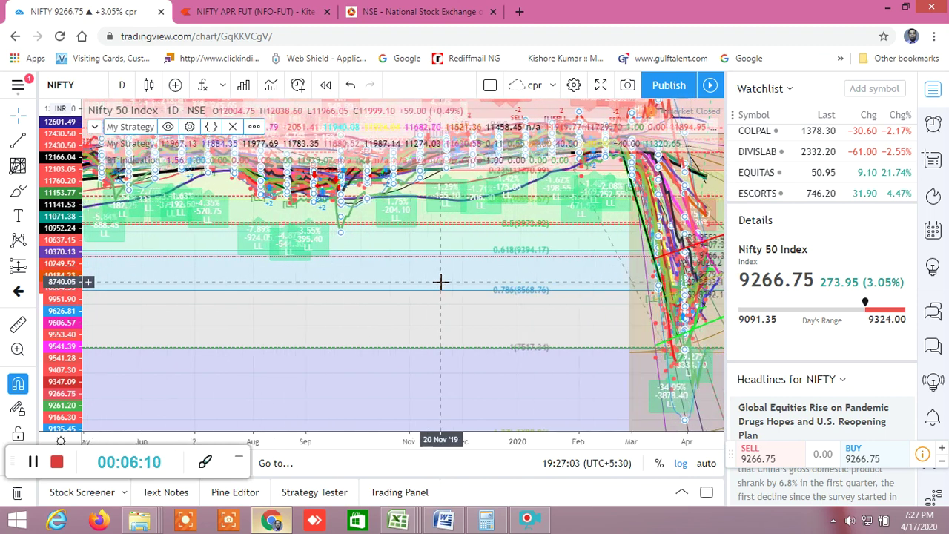
scroll(441, 280, "up", 4)
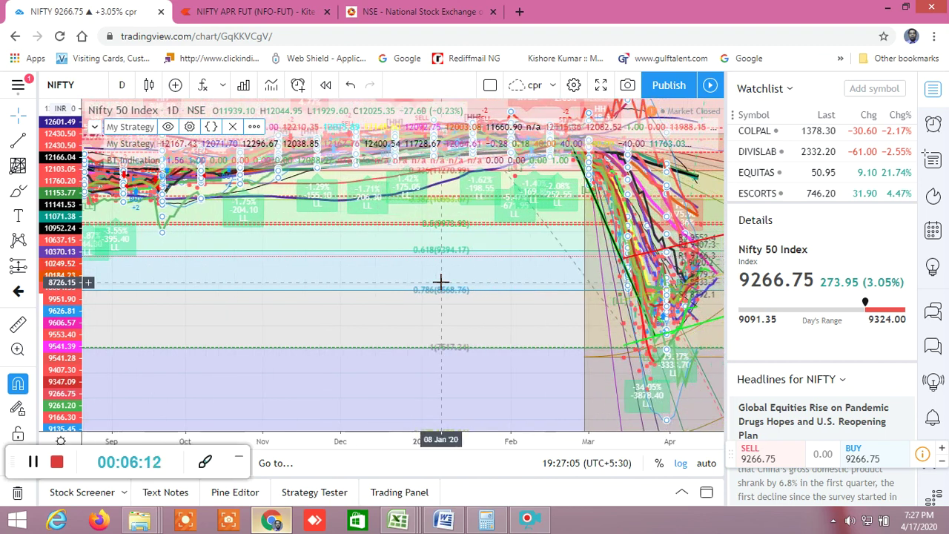
scroll(440, 280, "down", 2)
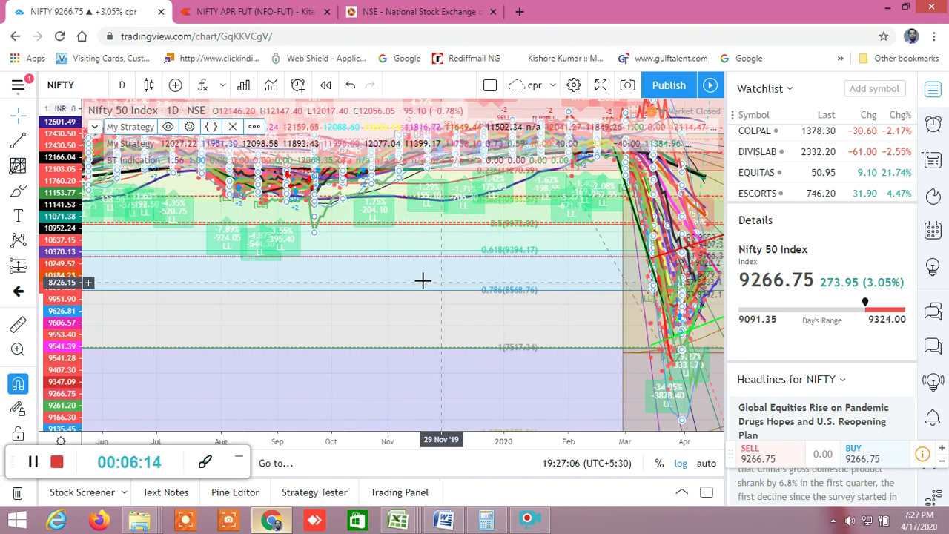
scroll(421, 281, "down", 2)
scroll(415, 283, "down", 4)
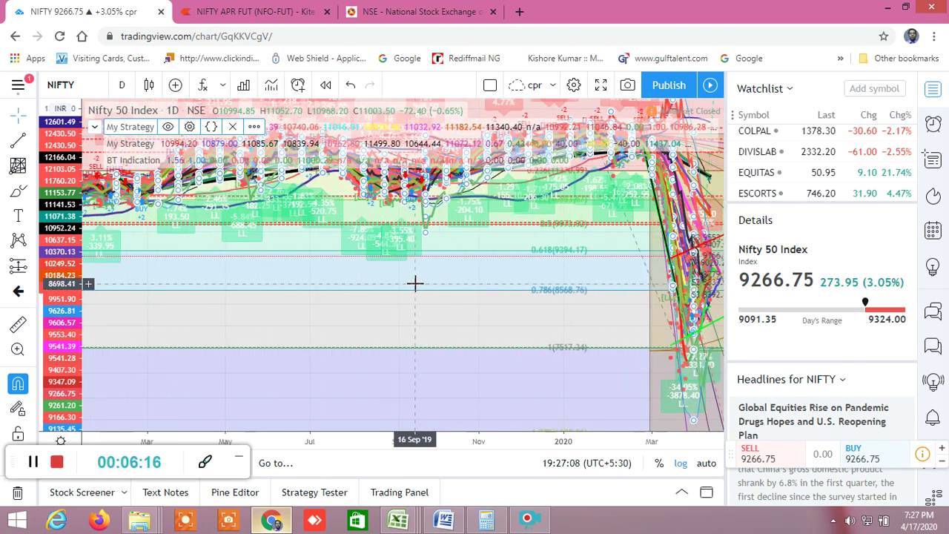
scroll(403, 285, "down", 1)
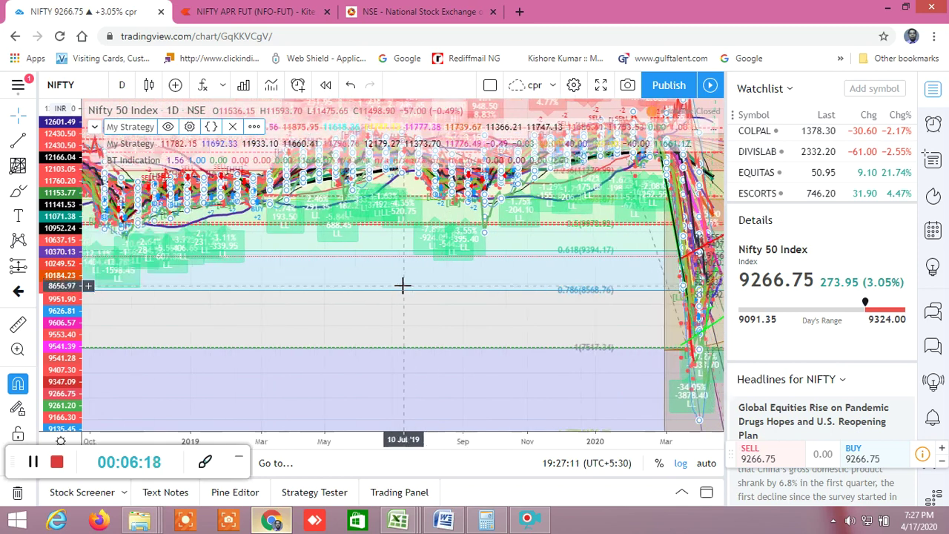
Examine the NIFTY decline from the early 2020 highs through March and the April 2020 candles against the strategy lines
scroll(402, 286, "up", 2)
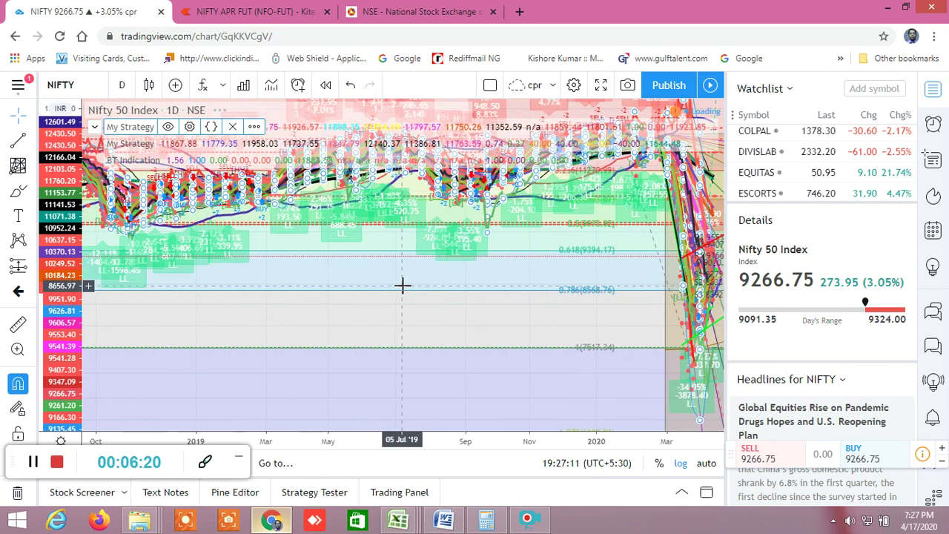
scroll(401, 286, "up", 1)
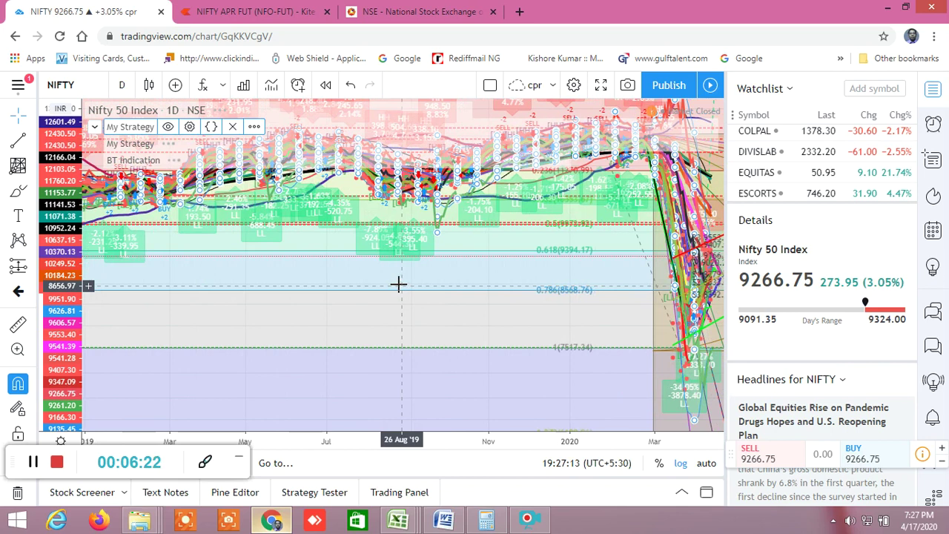
scroll(397, 282, "up", 2)
scroll(389, 278, "up", 2)
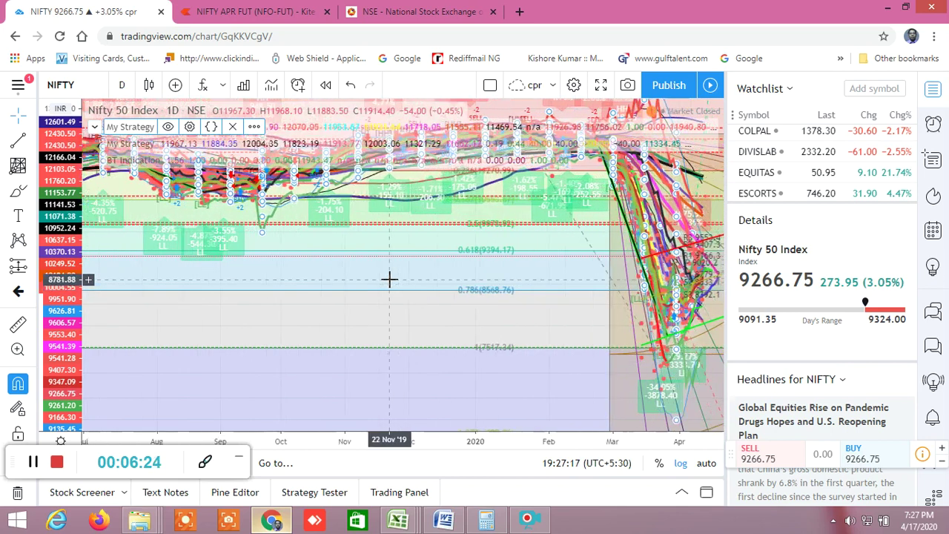
scroll(389, 278, "up", 3)
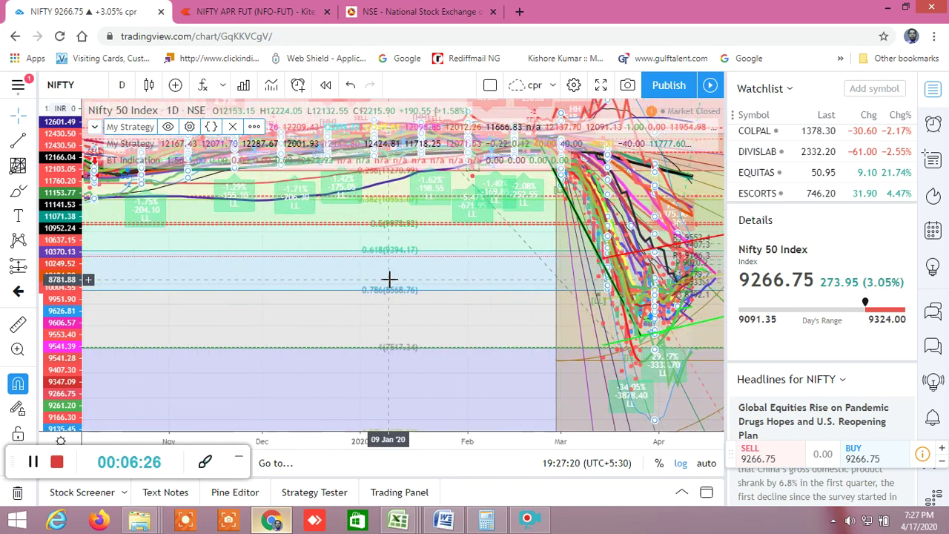
scroll(390, 278, "up", 3)
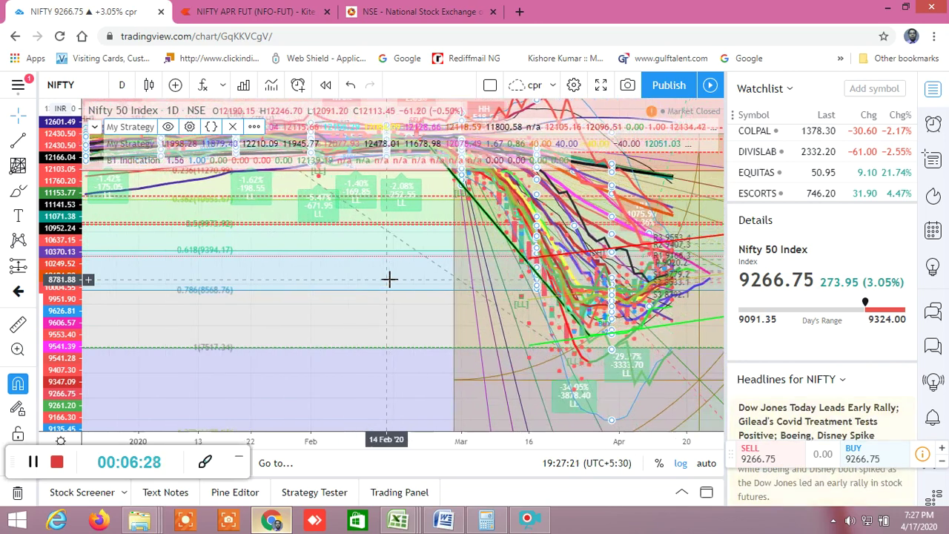
scroll(390, 279, "up", 4)
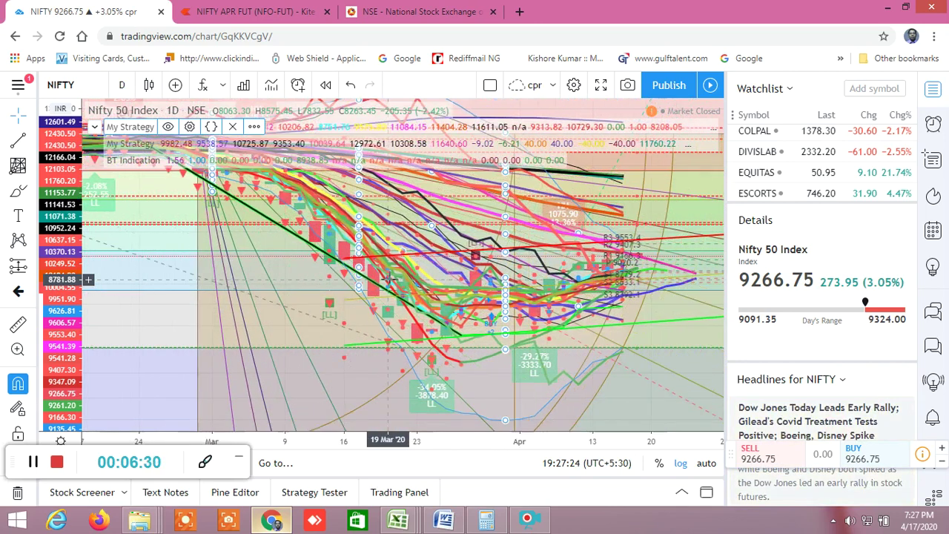
scroll(389, 279, "up", 4)
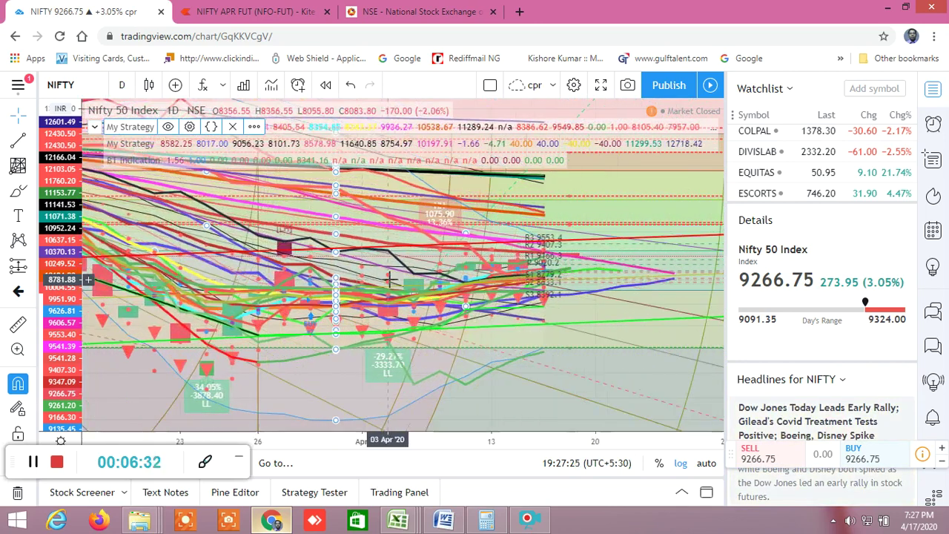
scroll(389, 278, "up", 1)
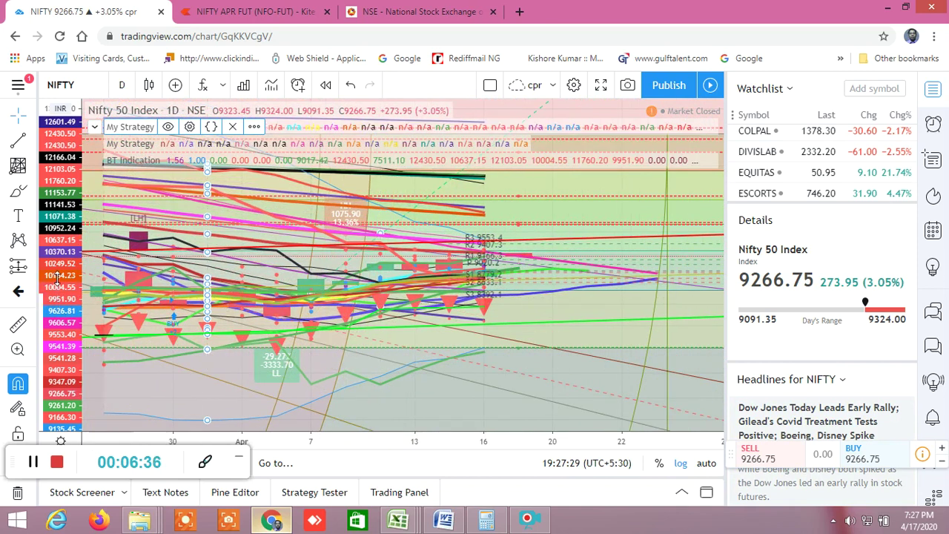
Stretch the price scale and examine the April 2020 candles against the pivot levels from R3 to S3
left_click_drag(61, 252, 80, 230)
left_click_drag(73, 282, 70, 268)
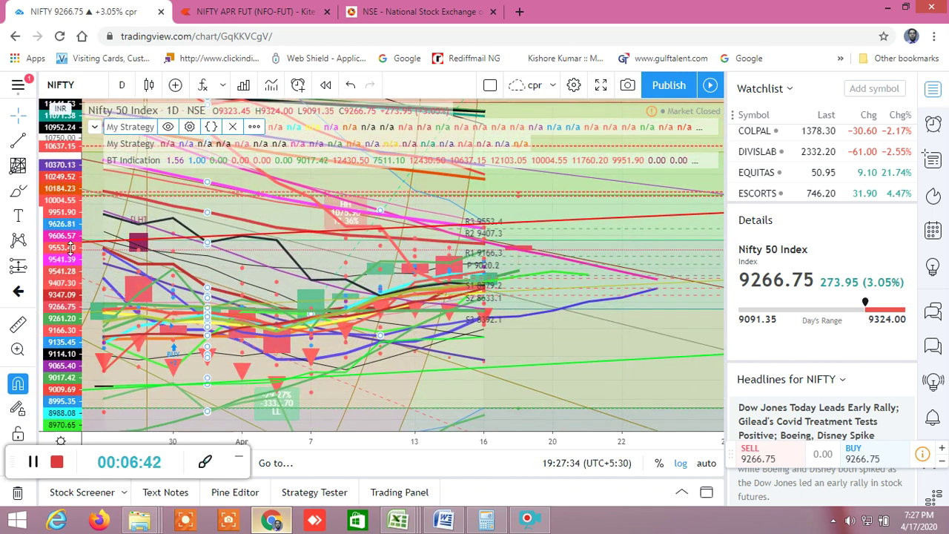
left_click_drag(74, 210, 74, 172)
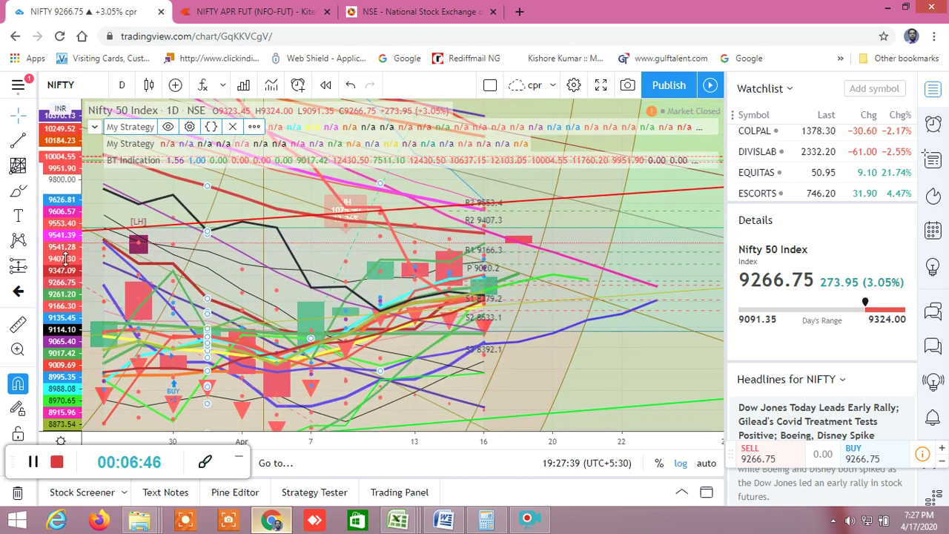
left_click_drag(66, 237, 70, 192)
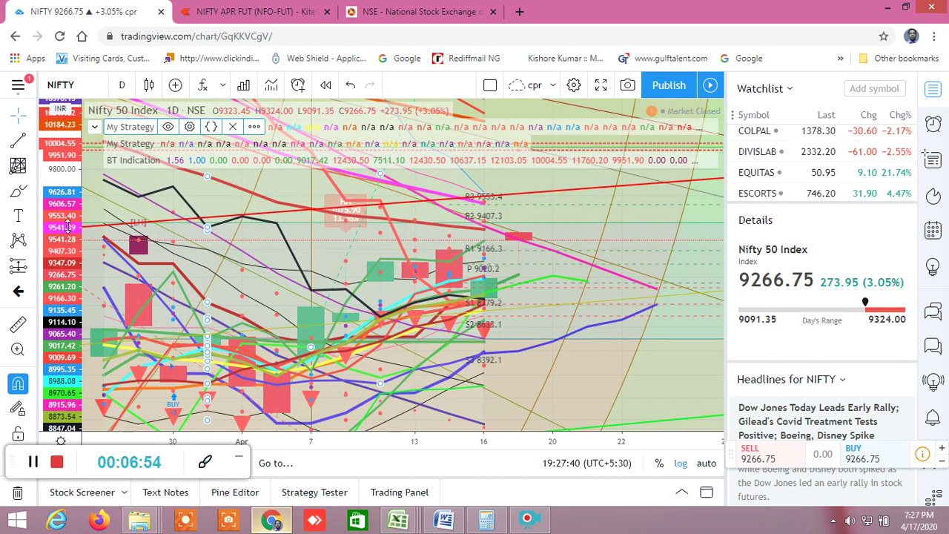
left_click_drag(71, 201, 68, 276)
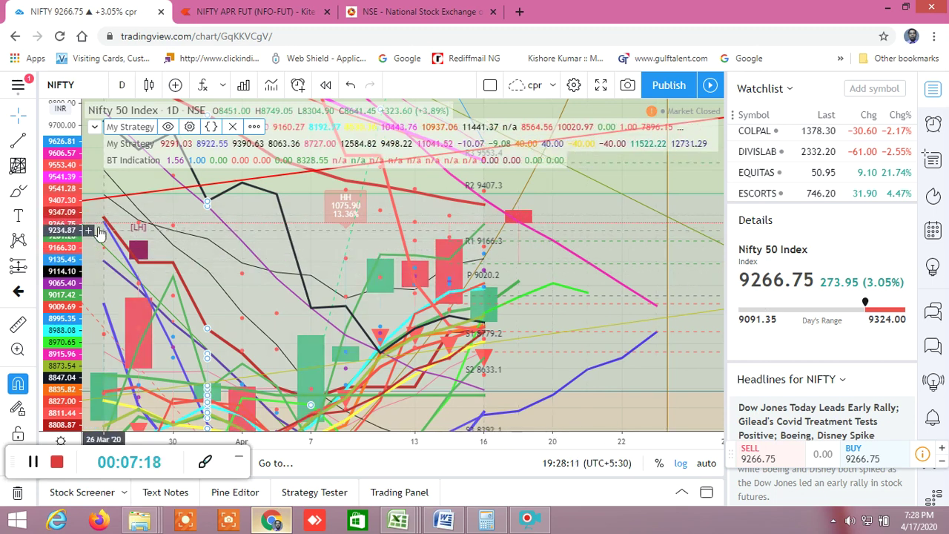
left_click_drag(74, 236, 94, 348)
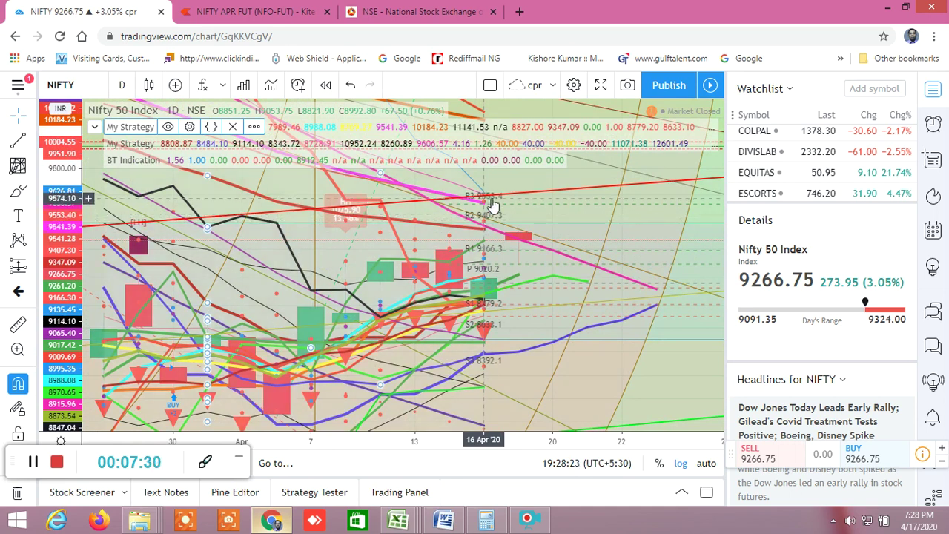
Widen the visible range back to mid-December 2019 and collapse the indicator legend on the NIFTY chart
scroll(512, 215, "down", 5)
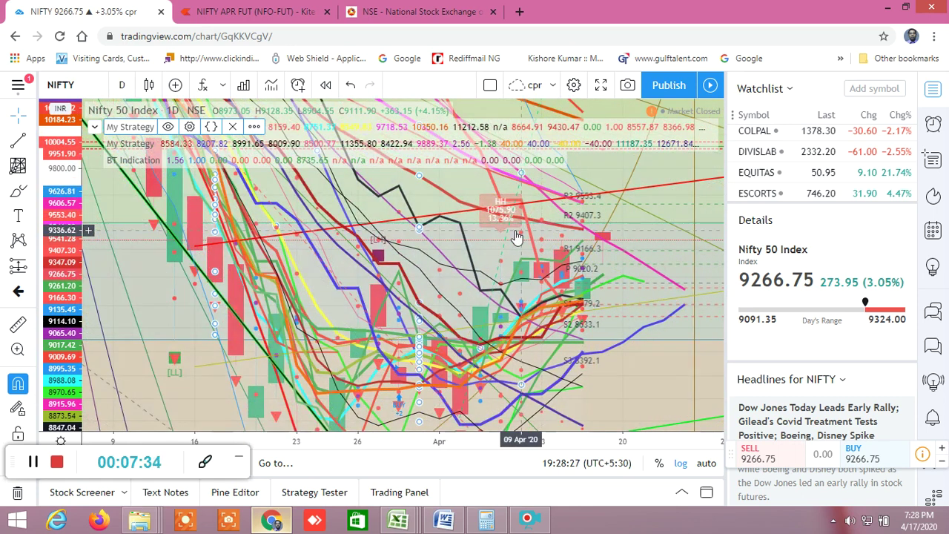
scroll(516, 229, "down", 2)
scroll(517, 236, "down", 1)
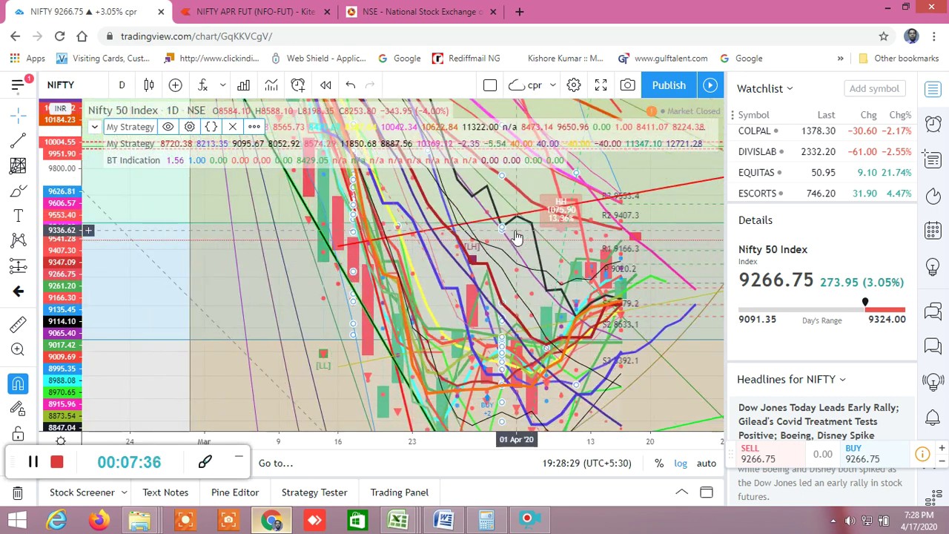
scroll(517, 236, "down", 2)
scroll(517, 236, "down", 3)
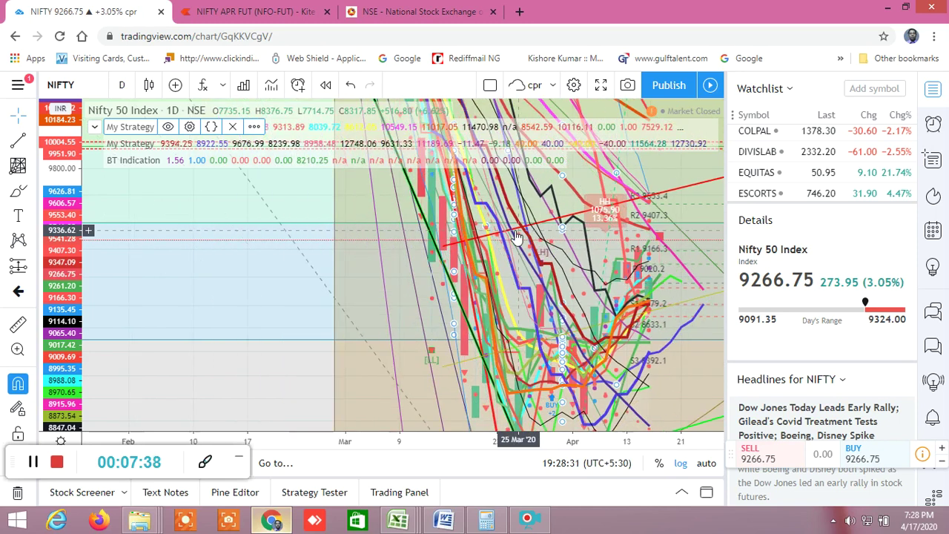
scroll(517, 236, "down", 2)
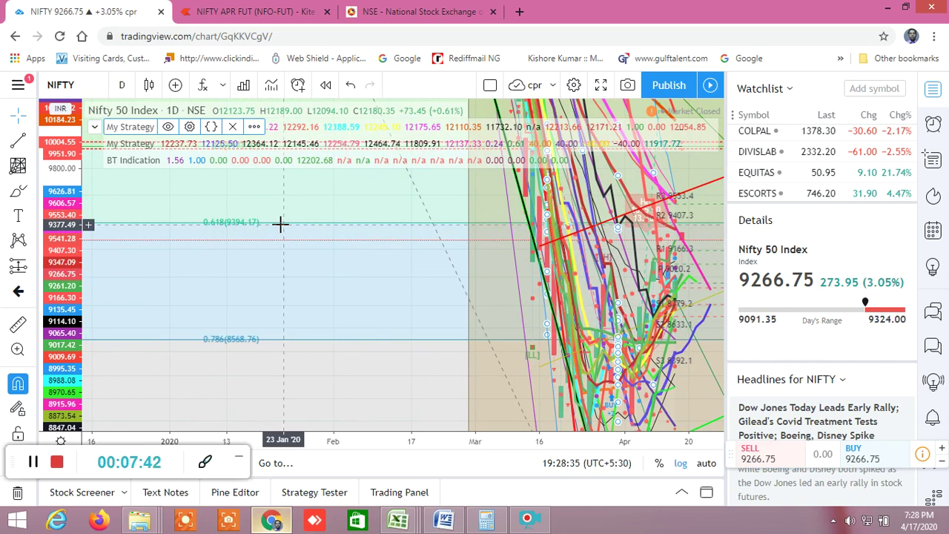
left_click(95, 129)
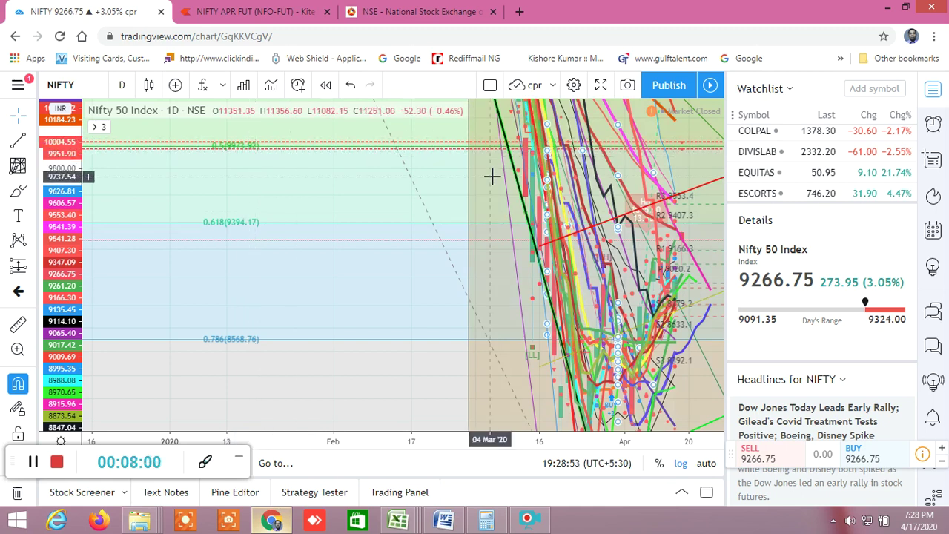
Compress the price scale and examine the late March to April 2020 candles and the strategy lines projected past 20 April
left_click_drag(73, 241, 75, 304)
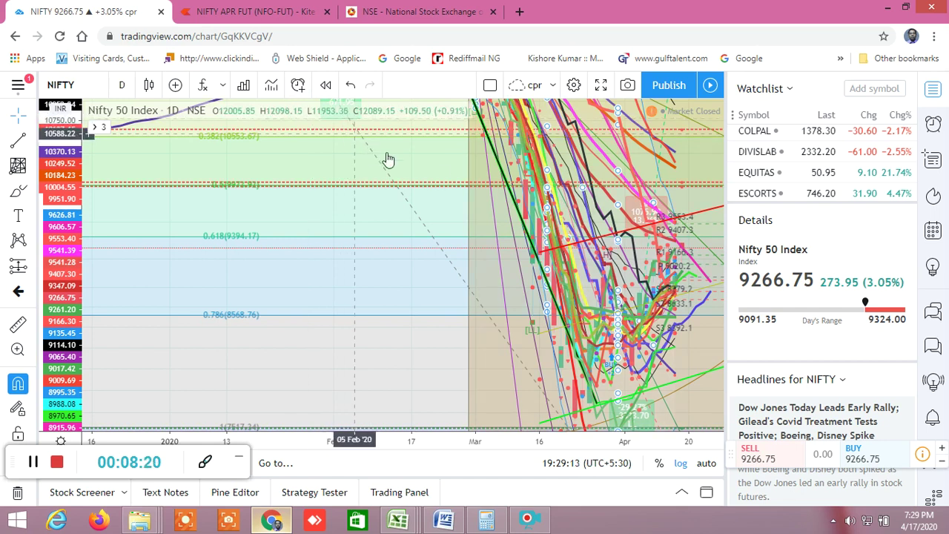
scroll(641, 304, "up", 4)
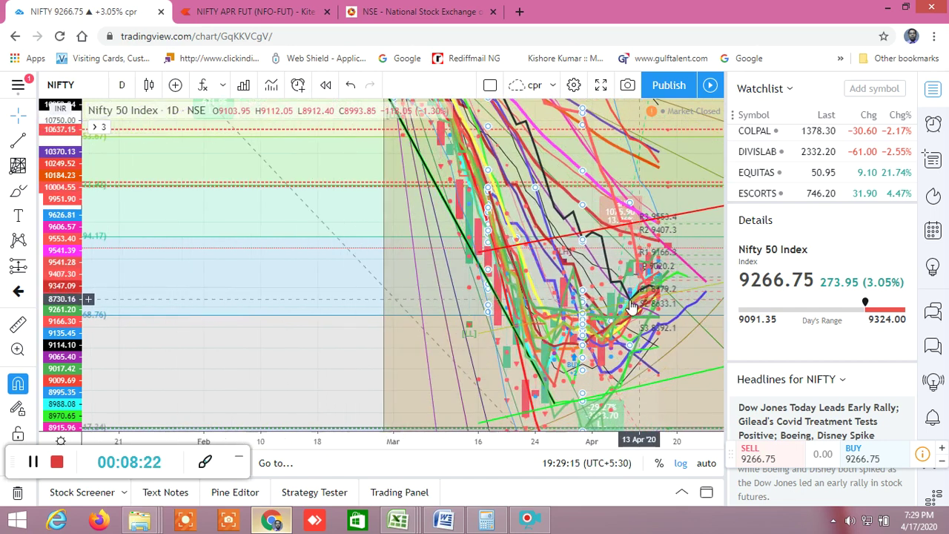
scroll(630, 306, "up", 3)
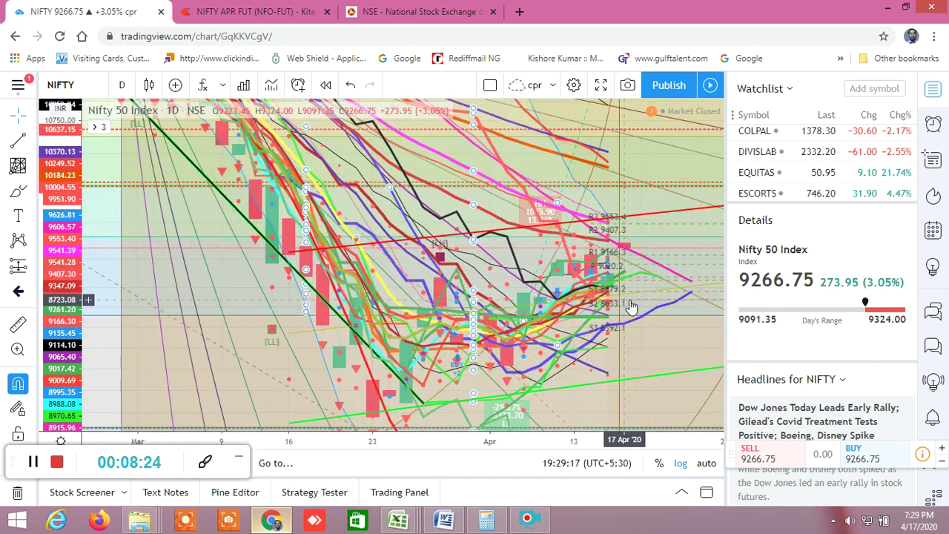
scroll(630, 306, "up", 2)
scroll(630, 306, "up", 1)
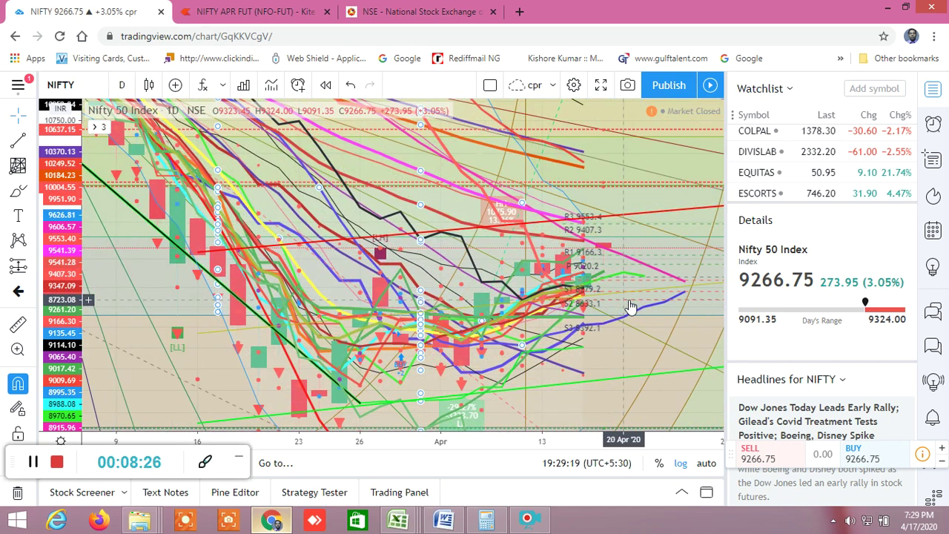
scroll(631, 306, "up", 2)
scroll(628, 301, "up", 1)
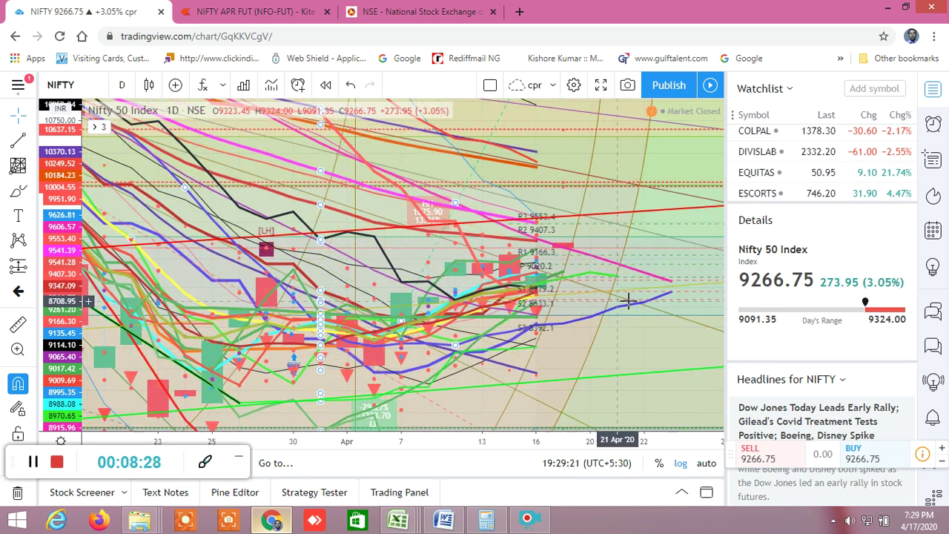
Stretch the price scale slightly and review the January to April 2020 move against the pivot and Fibonacci levels
left_click_drag(72, 309, 61, 267)
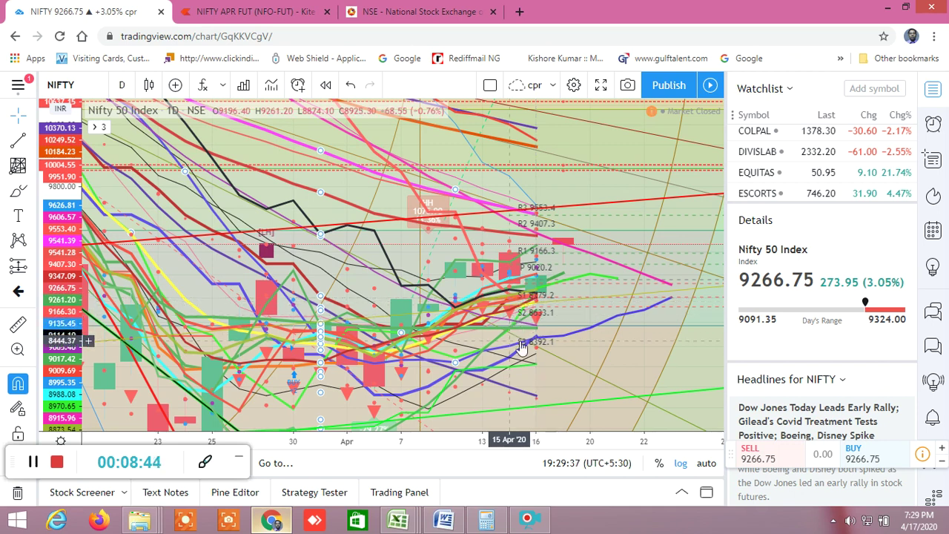
scroll(434, 316, "down", 3)
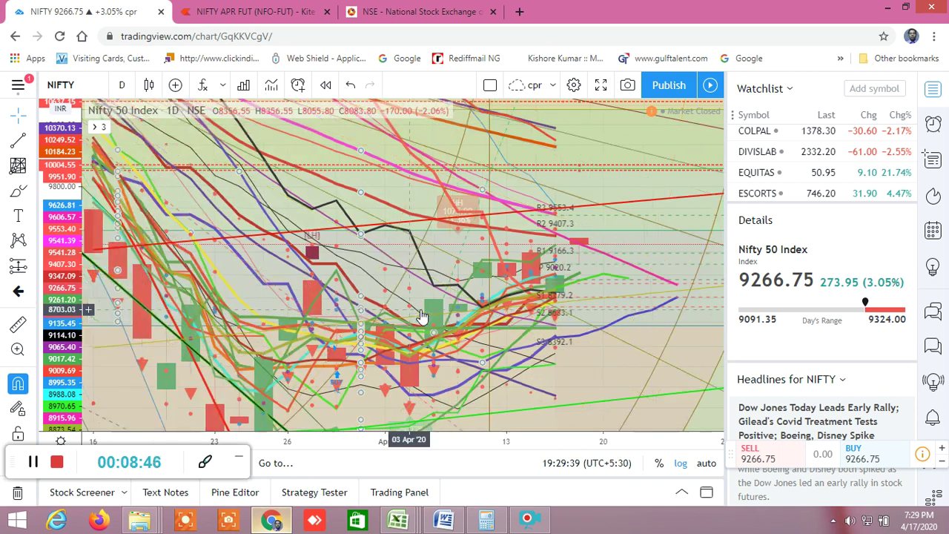
scroll(438, 313, "down", 5)
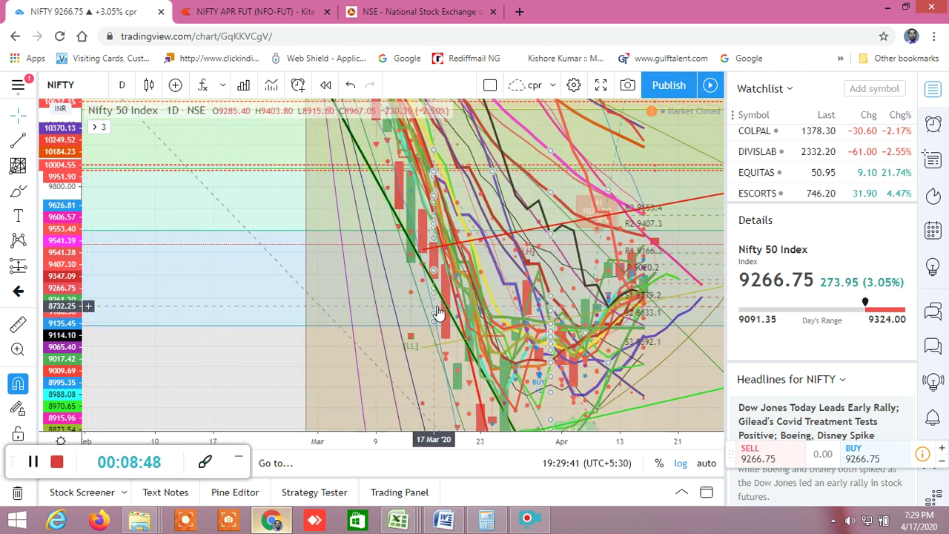
scroll(439, 313, "down", 4)
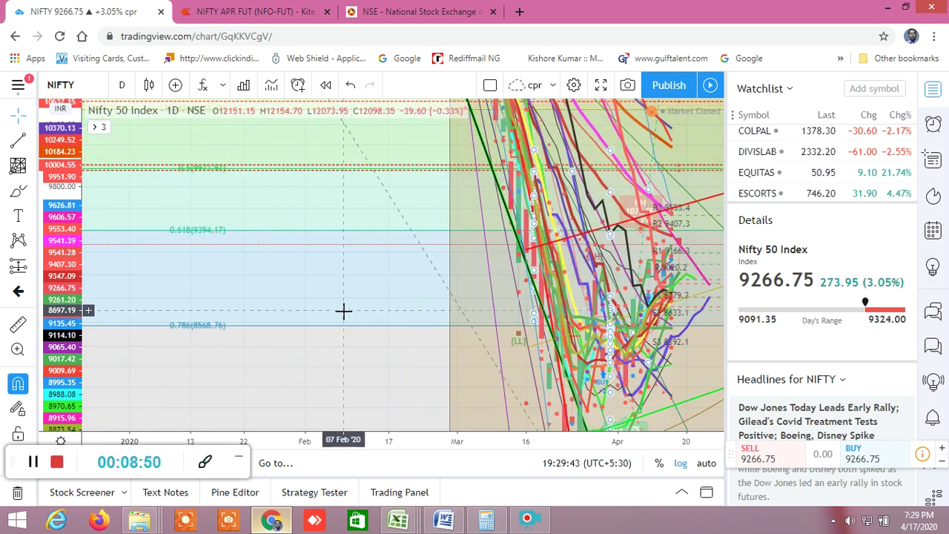
Widen the NIFTY chart back to December 2019 and compress the price scale to review the Fibonacci levels down to 1.618
scroll(372, 336, "down", 3)
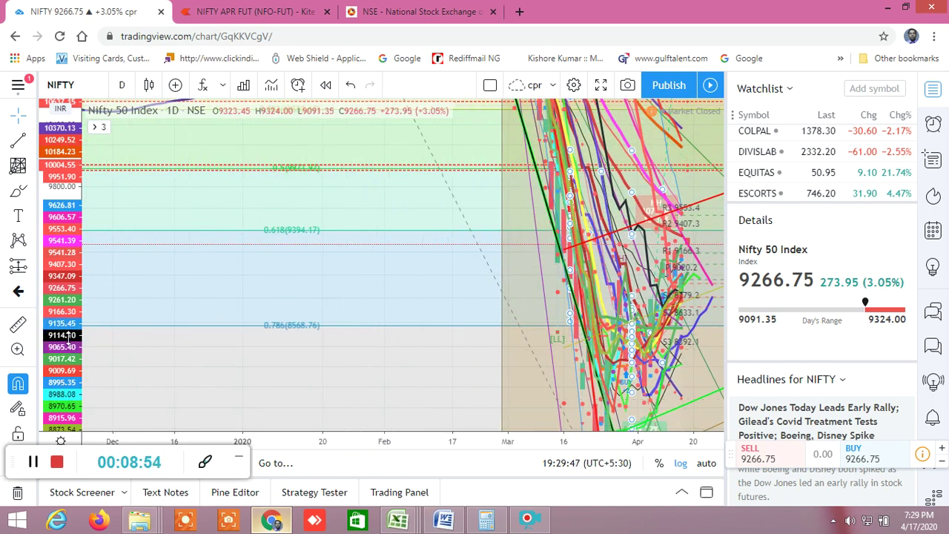
left_click_drag(67, 354, 72, 416)
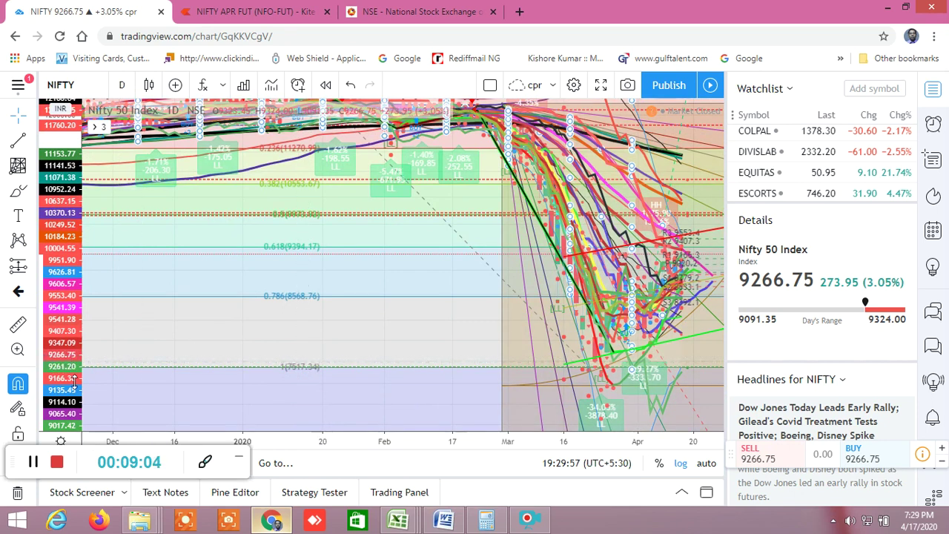
left_click_drag(74, 381, 83, 407)
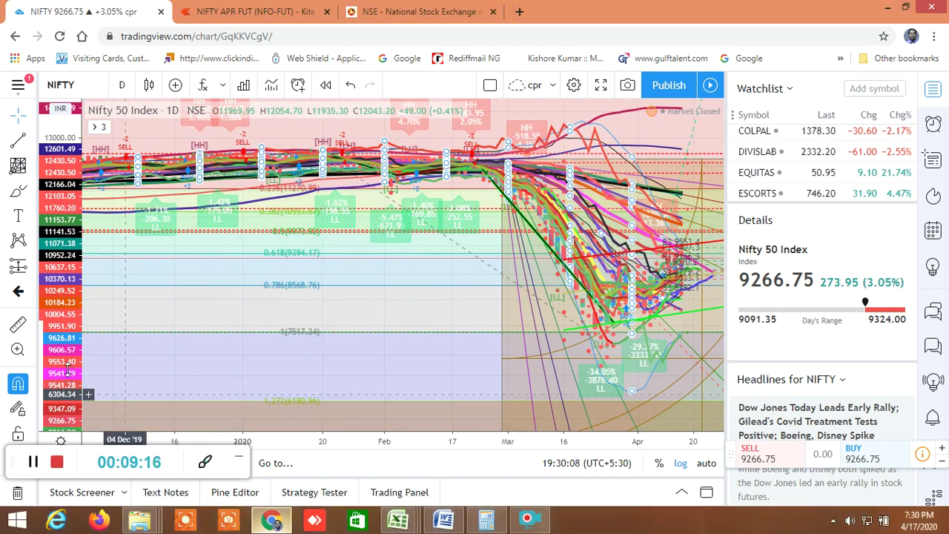
left_click_drag(72, 373, 69, 406)
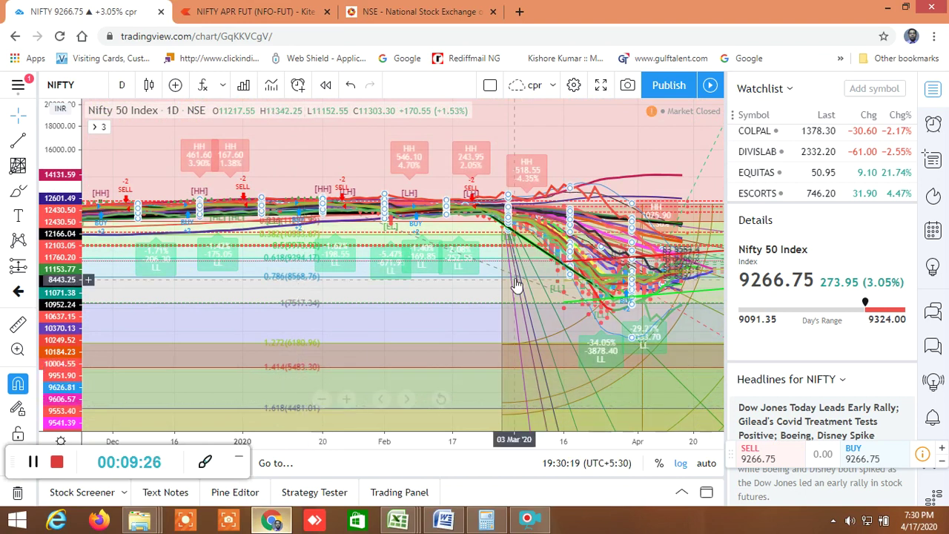
Narrow the range to the late March to April 2020 candles and stretch the price scale around the R3 to S3 pivot levels
scroll(517, 294, "up", 1)
scroll(517, 294, "up", 4)
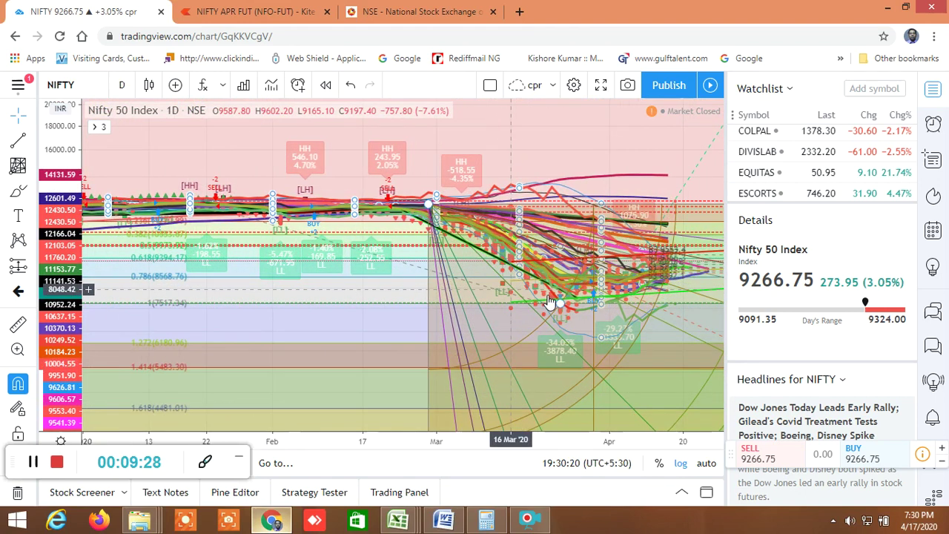
scroll(536, 308, "up", 5)
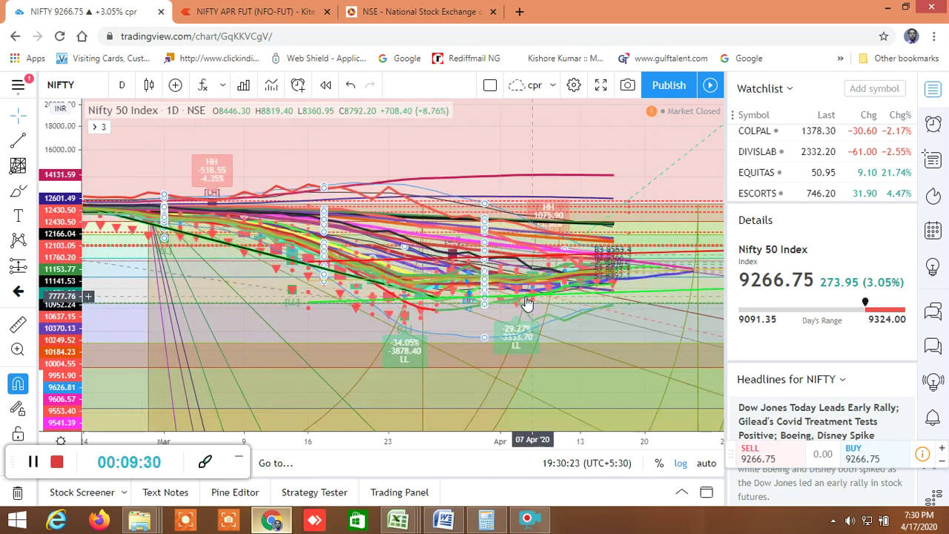
scroll(526, 302, "up", 3)
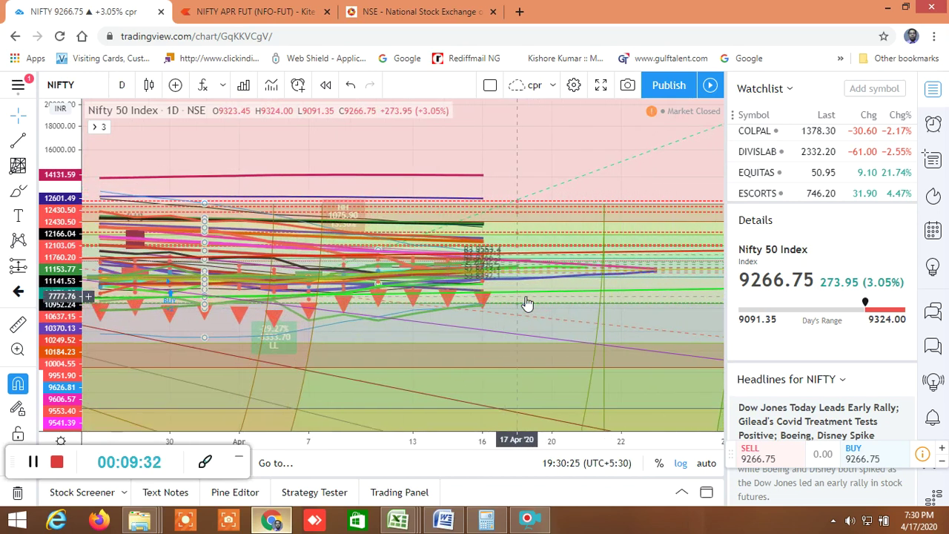
left_click_drag(353, 152, 440, 152)
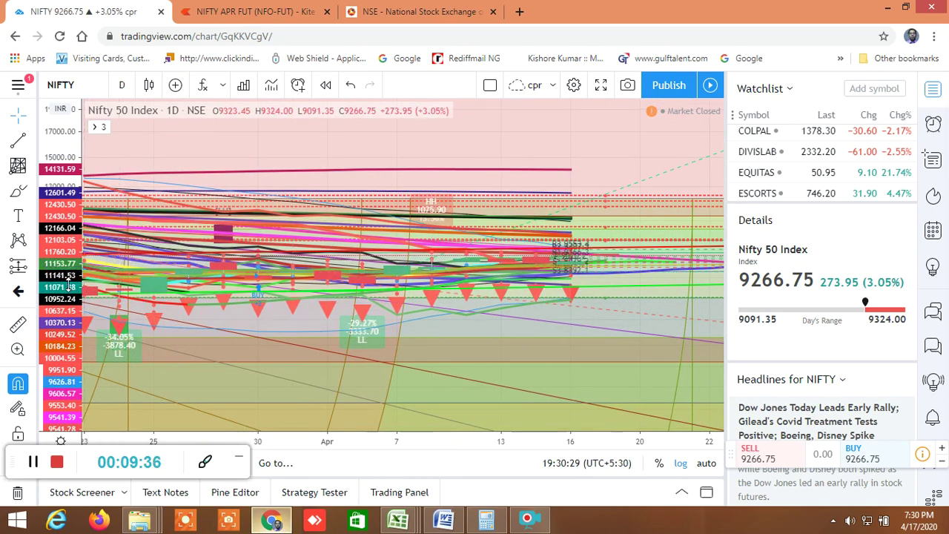
left_click_drag(67, 286, 72, 152)
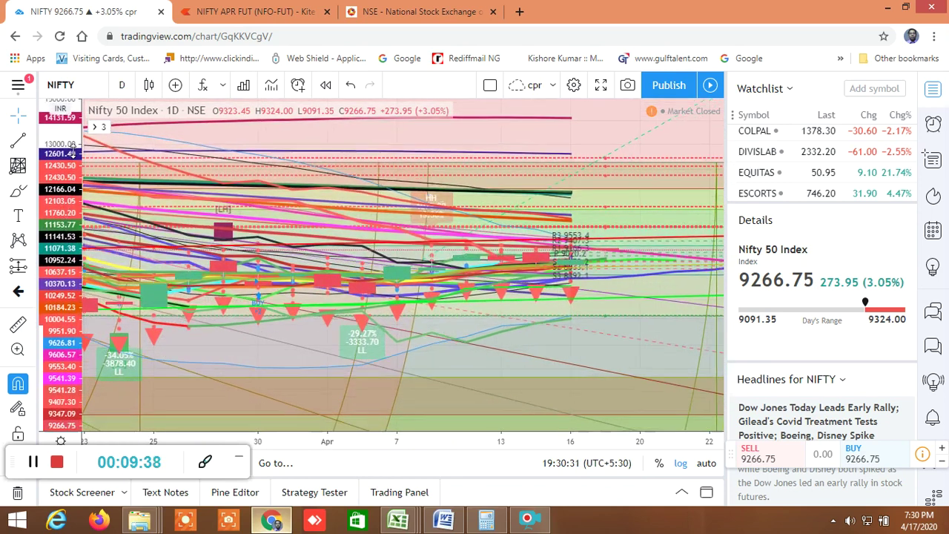
left_click_drag(61, 268, 66, 226)
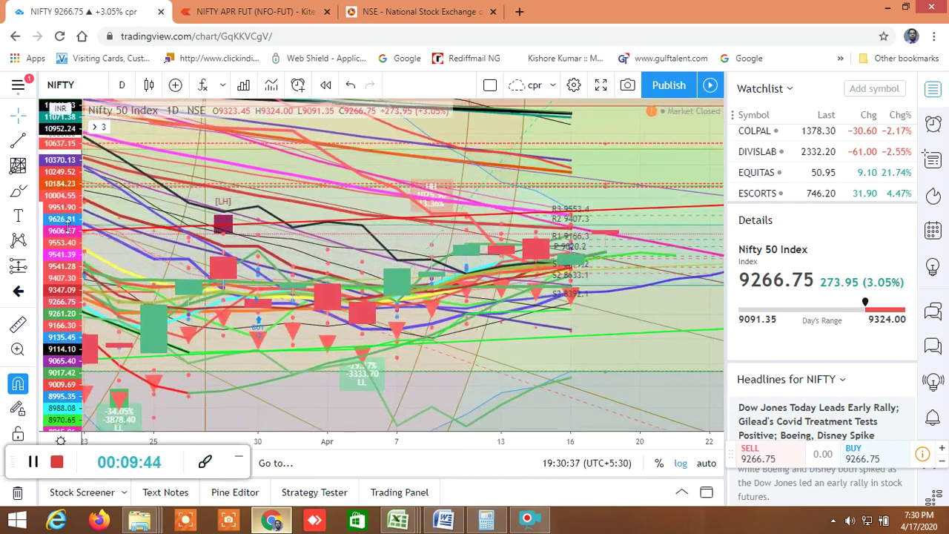
left_click_drag(68, 306, 69, 235)
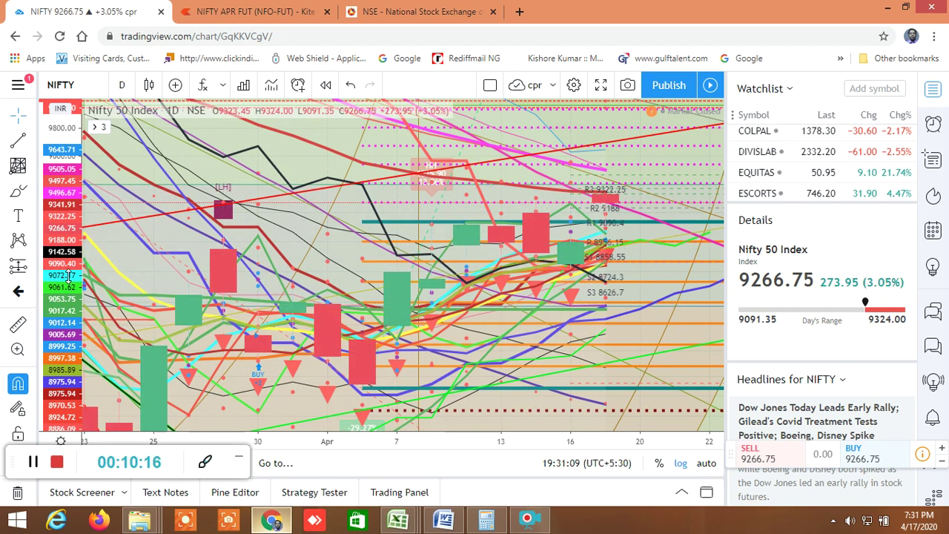
Compress the price scale slightly, extend the range back to mid-March, and compare the latest candles with the pivots and horizontal dotted levels
left_click_drag(68, 275, 67, 252)
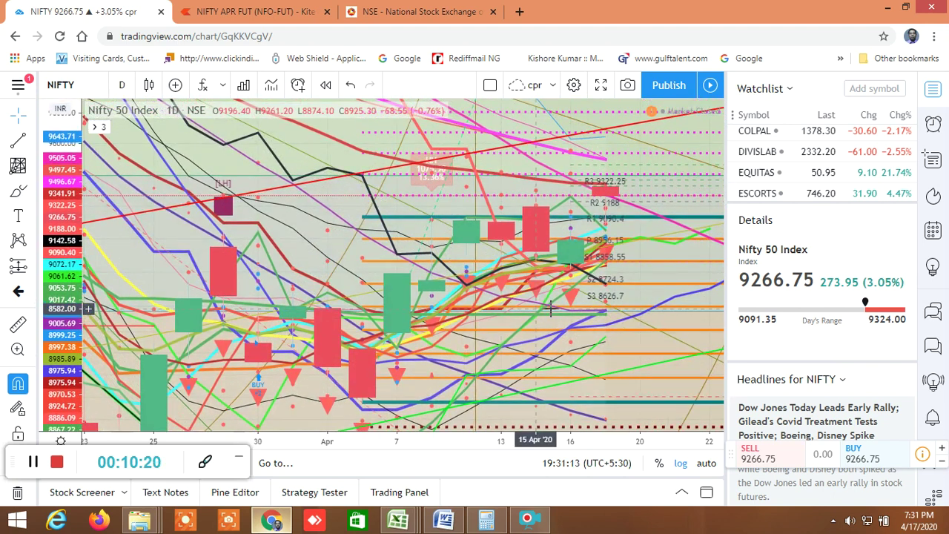
scroll(551, 306, "down", 1)
scroll(552, 306, "up", 3)
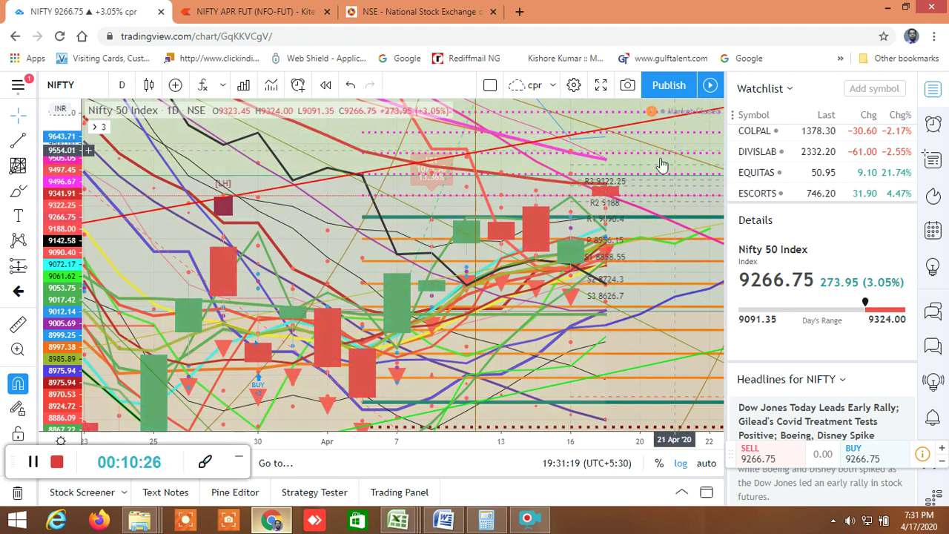
scroll(523, 269, "down", 1)
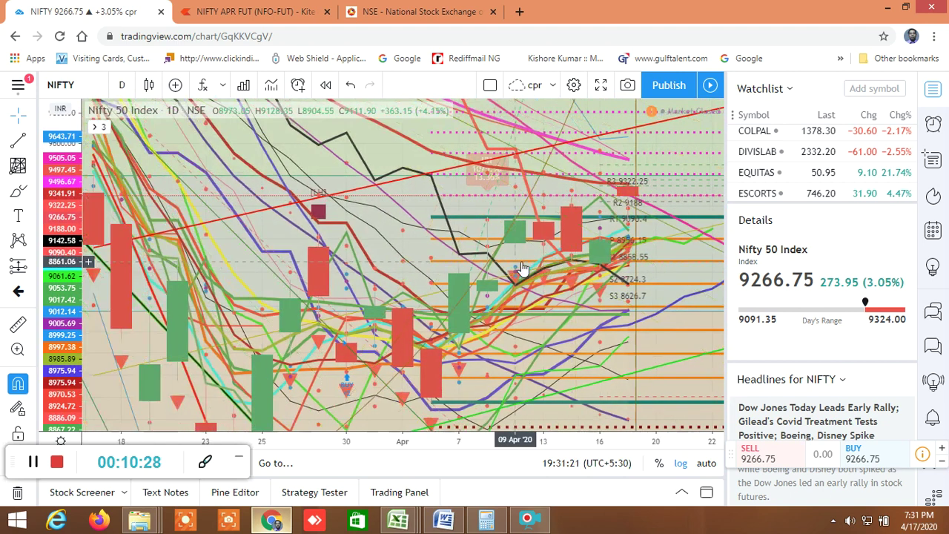
scroll(523, 269, "down", 1)
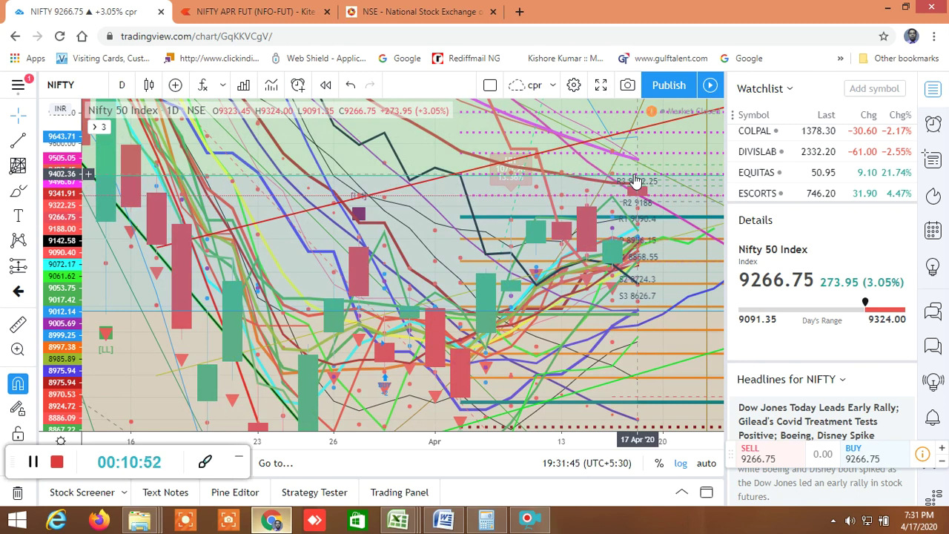
Shift the NIFTY chart to include May 2020 and compress the price scale to examine the 0.000 to 3.000 projection levels
left_click_drag(482, 252, 439, 297)
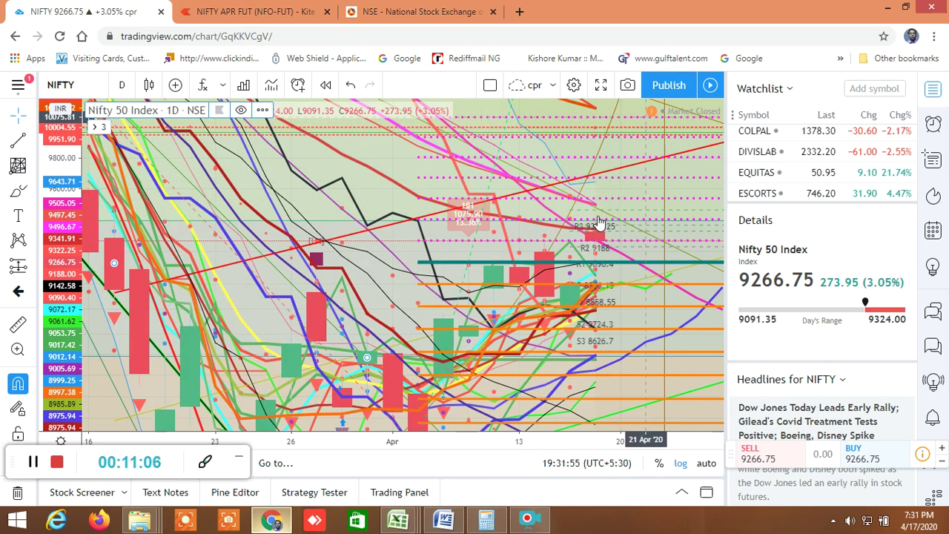
scroll(600, 222, "down", 2)
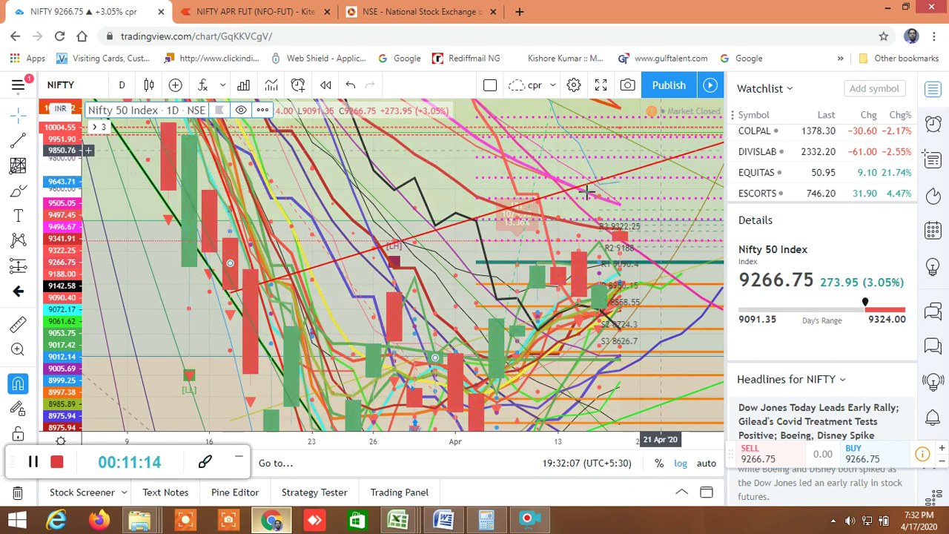
scroll(563, 205, "down", 2)
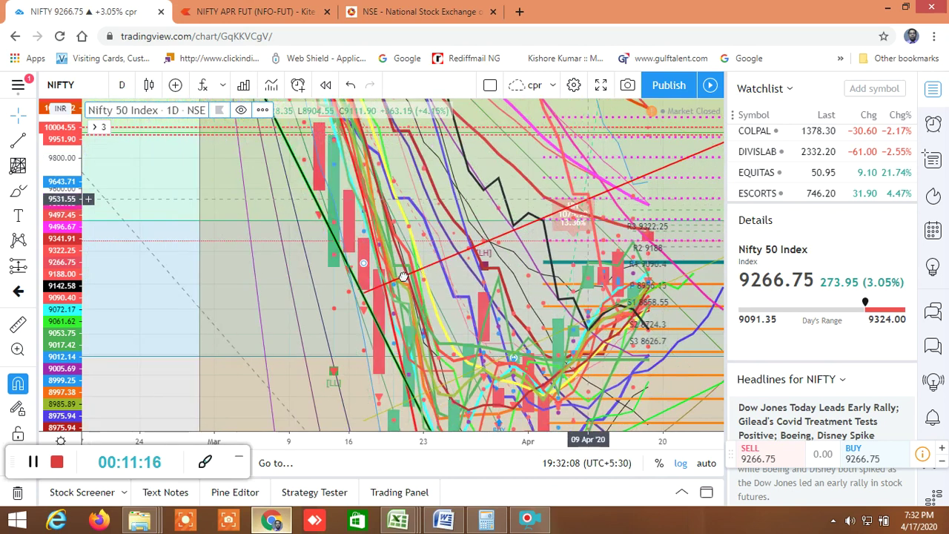
left_click(403, 277)
scroll(617, 202, "right", 5)
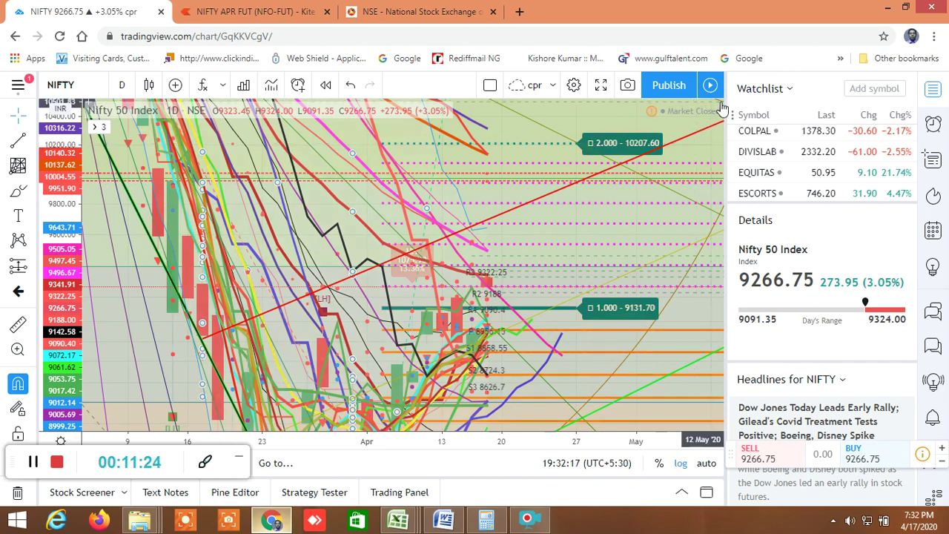
scroll(487, 371, "down", 3)
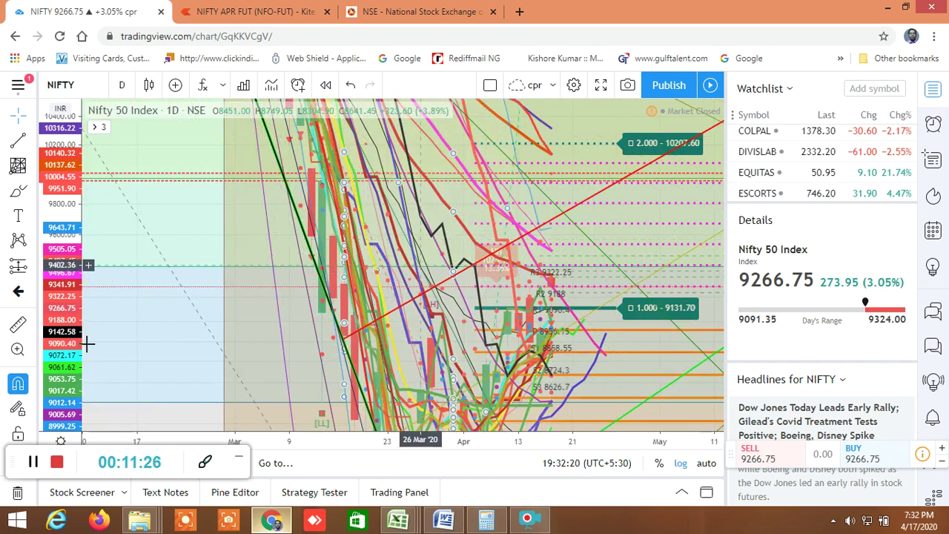
left_click_drag(65, 356, 73, 317)
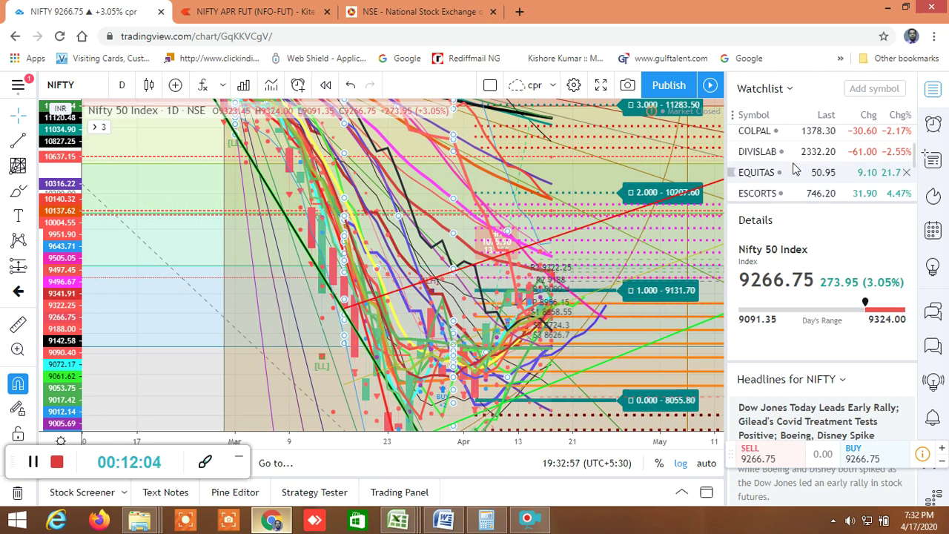
Browse the watchlist and load the BANKNIFTY chart
scroll(793, 169, "down", 1)
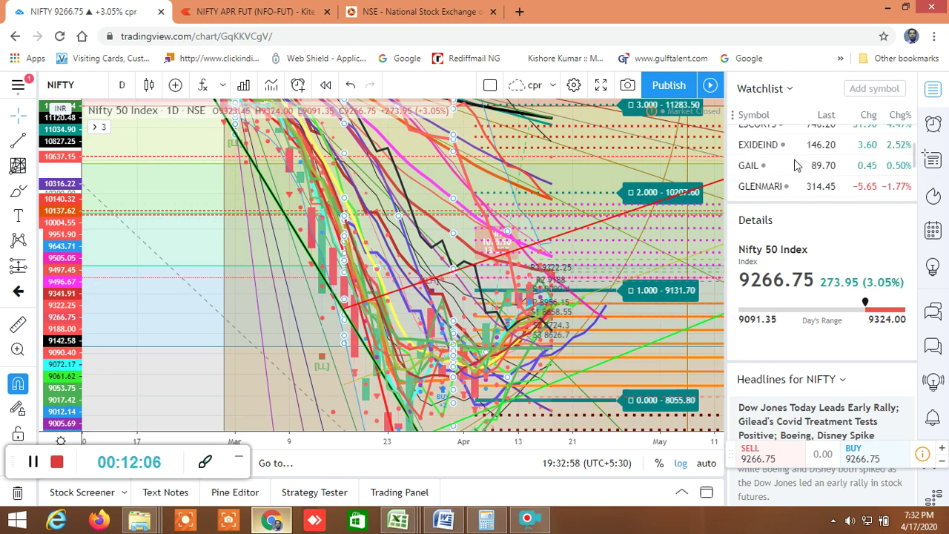
scroll(797, 155, "down", 1)
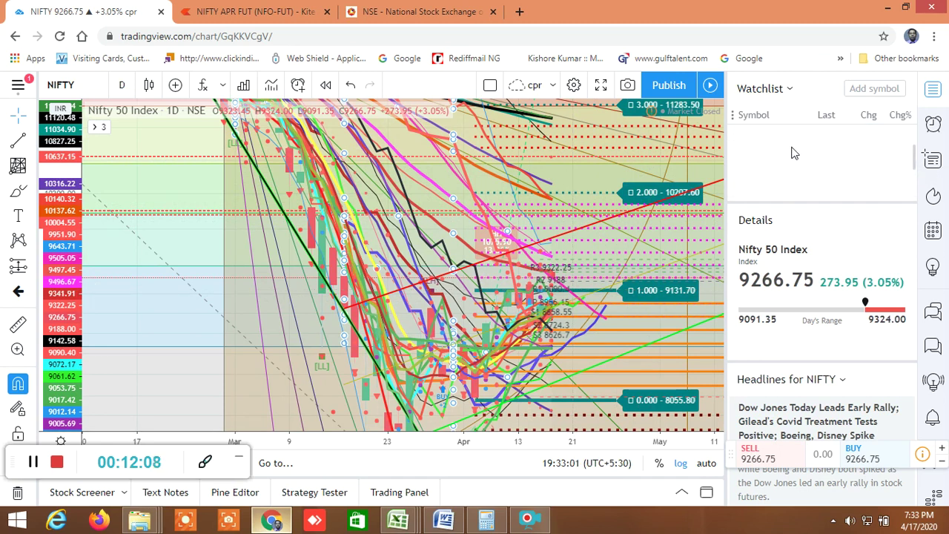
scroll(794, 152, "up", 2)
scroll(790, 158, "up", 1)
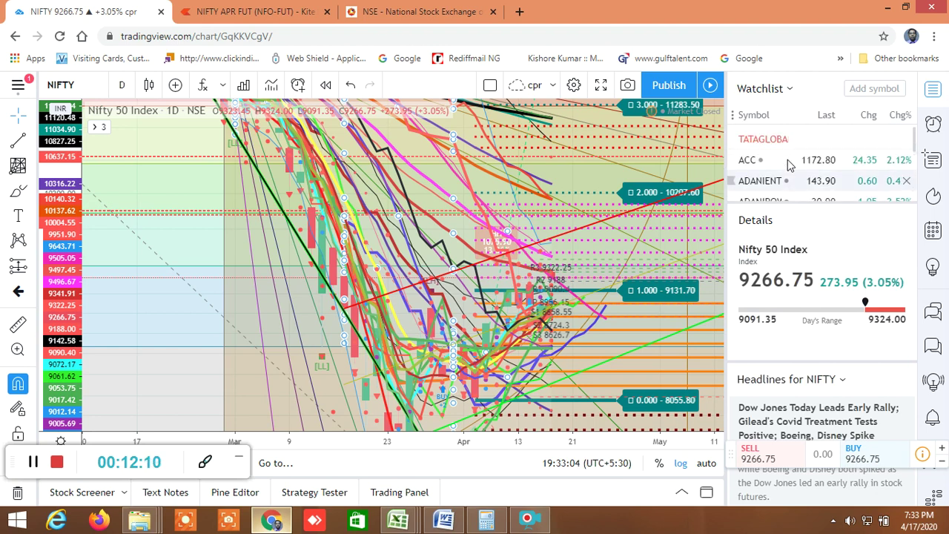
scroll(788, 171, "down", 2)
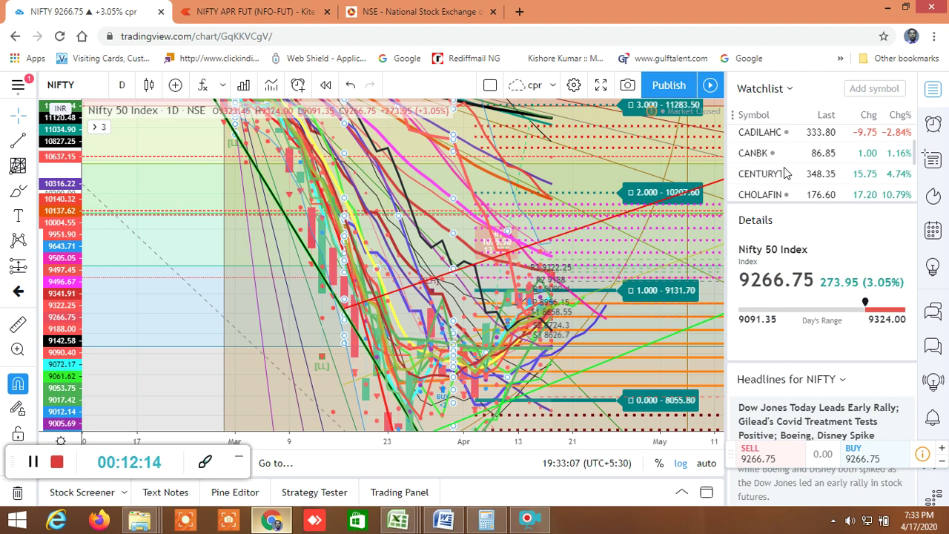
scroll(786, 172, "up", 3)
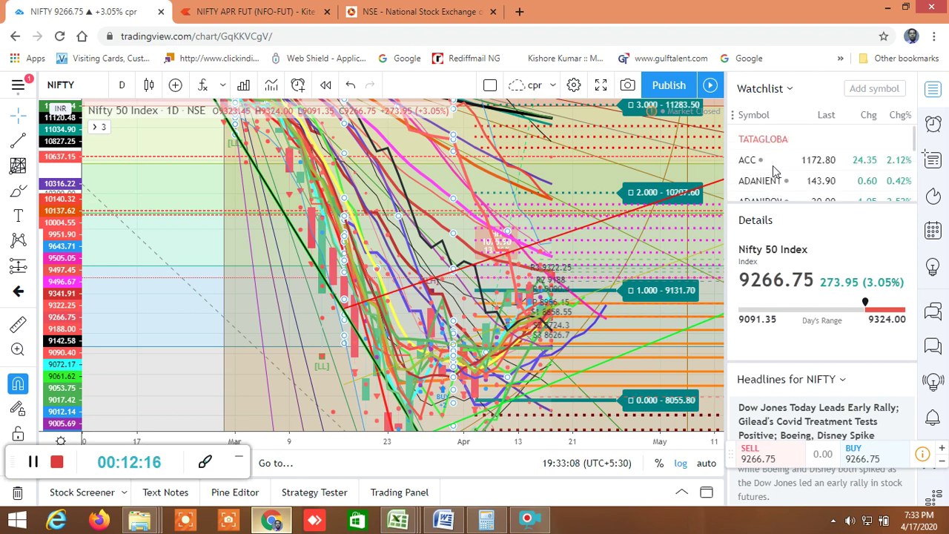
scroll(774, 170, "down", 2)
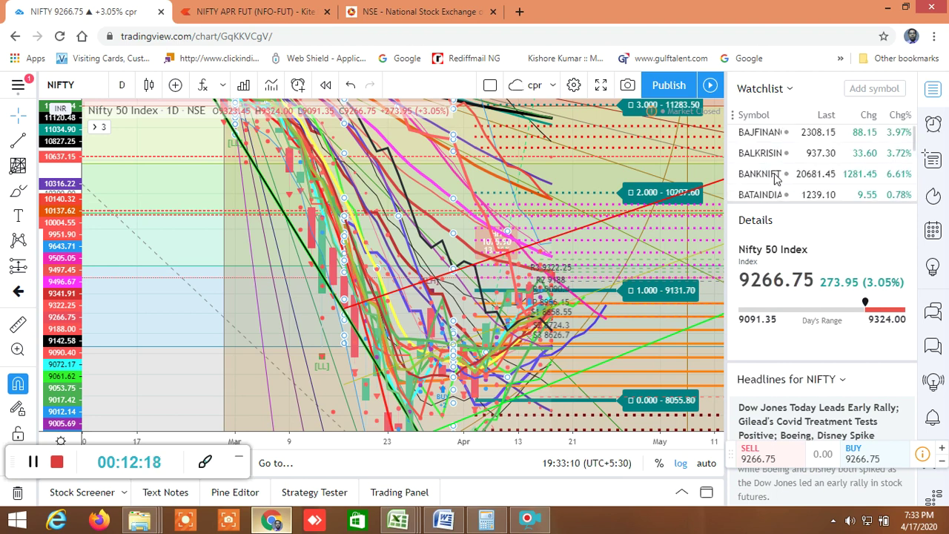
left_click(773, 175)
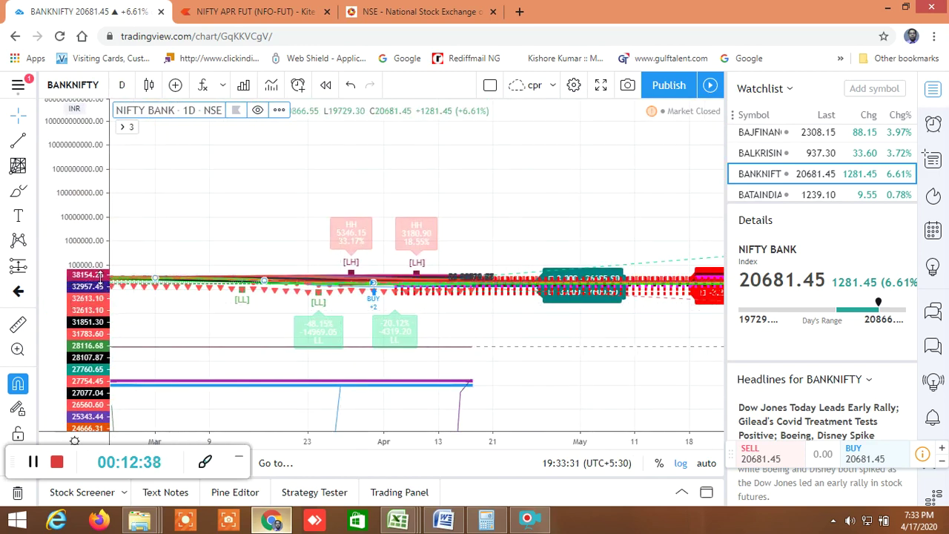
Rescale and reposition the BANKNIFTY chart to examine the March to April 2020 candles against the 0.000 to 3.000 projection levels
left_click_drag(99, 275, 94, 307)
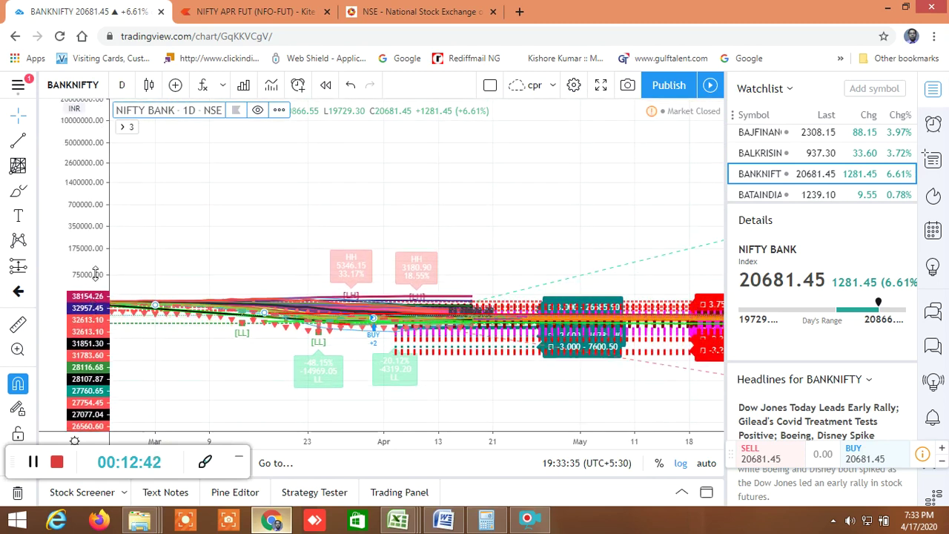
left_click_drag(95, 275, 92, 348)
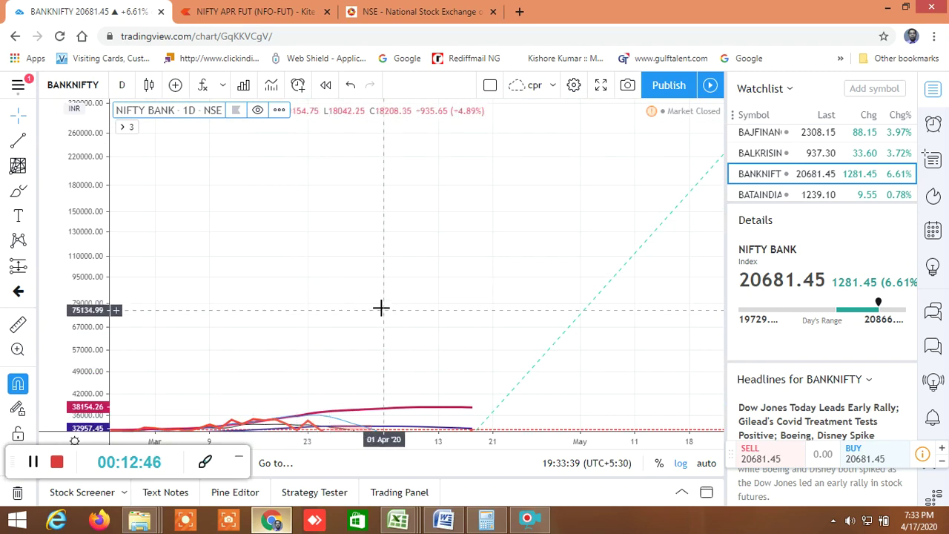
left_click_drag(378, 136, 378, 86)
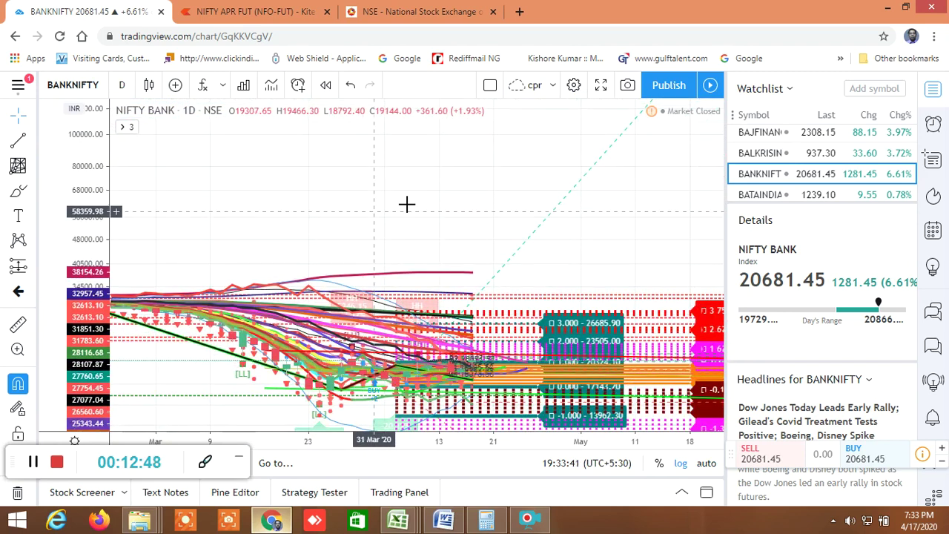
left_click_drag(407, 206, 441, 130)
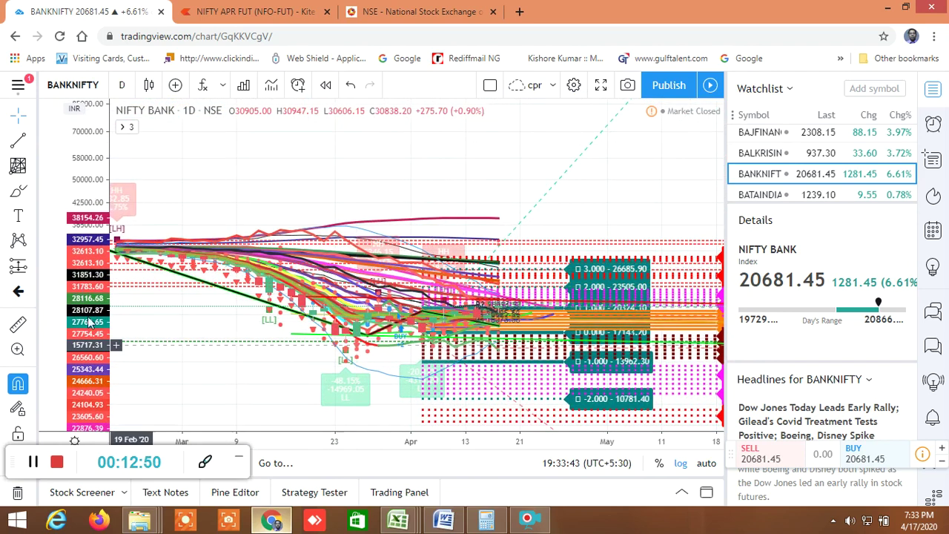
left_click_drag(88, 316, 99, 293)
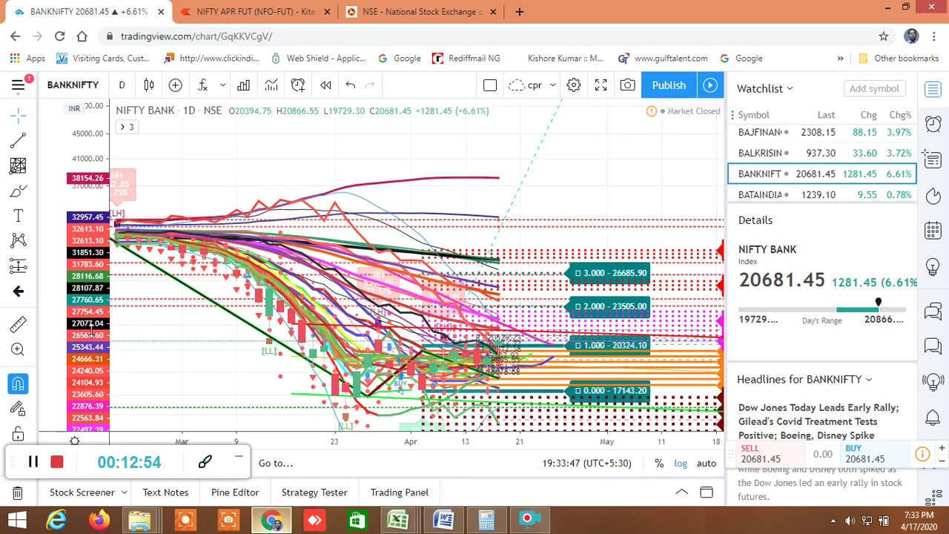
left_click_drag(85, 291, 91, 261)
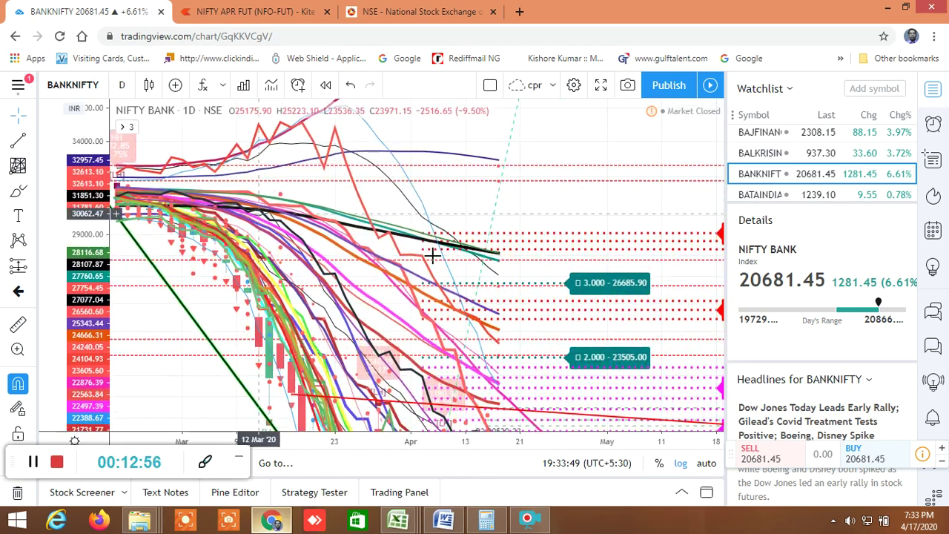
left_click_drag(433, 254, 559, 127)
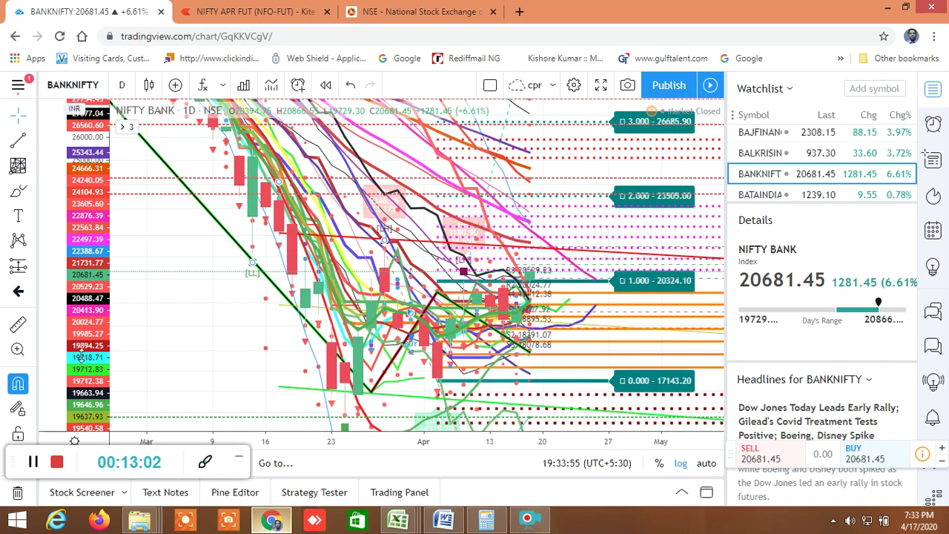
Rescale and zoom the BANKNIFTY chart onto the April 2020 candles to examine them against the S1 to R3 pivots and moving averages
left_click_drag(82, 356, 94, 377)
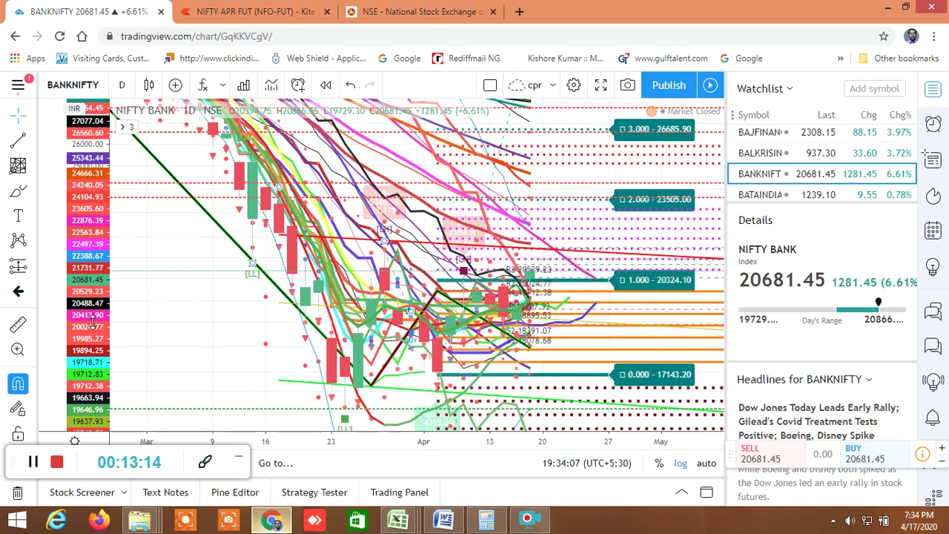
left_click_drag(92, 320, 92, 222)
scroll(445, 362, "up", 3)
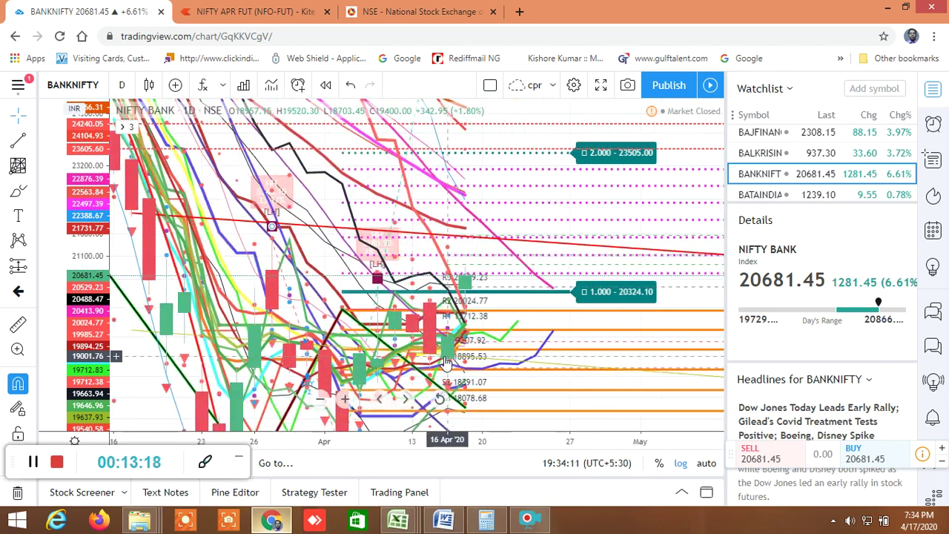
left_click_drag(411, 217, 562, 207)
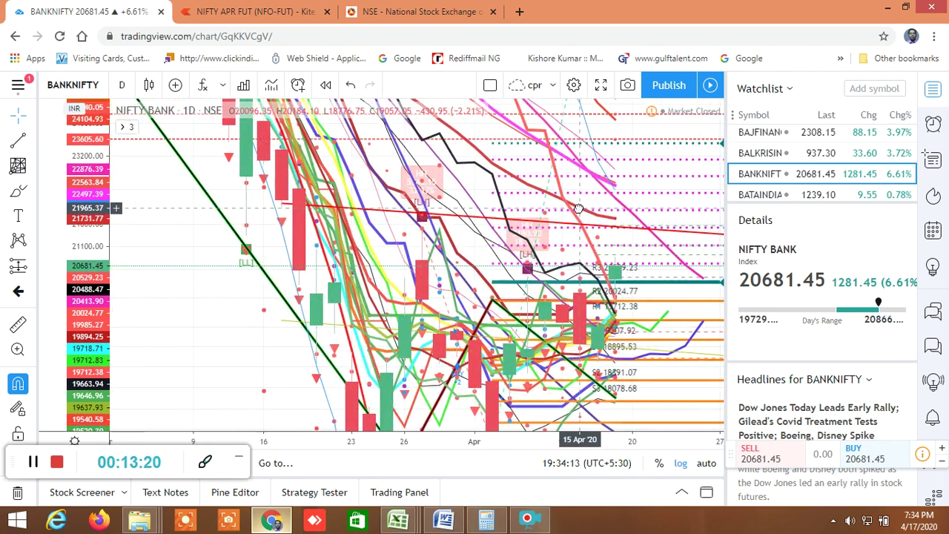
left_click_drag(478, 256, 204, 369)
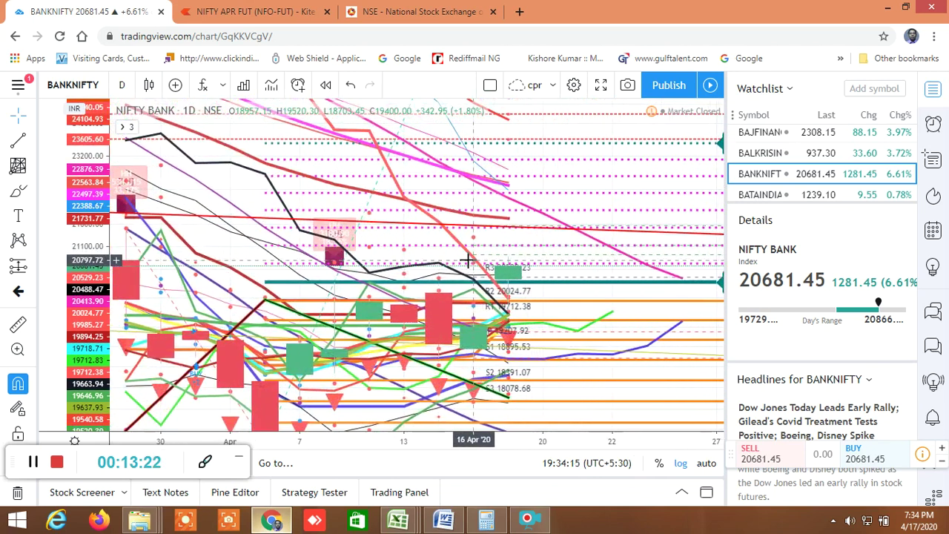
left_click_drag(97, 345, 83, 240)
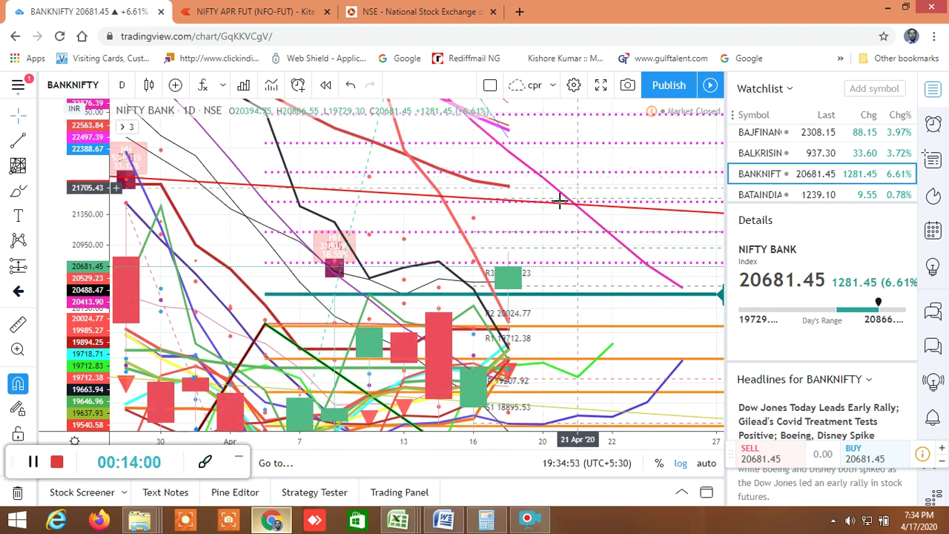
Widen the BANKNIFTY range back to February 2020 and compress the price scale to examine the full decline into late March
scroll(408, 273, "down", 2)
scroll(409, 273, "down", 4)
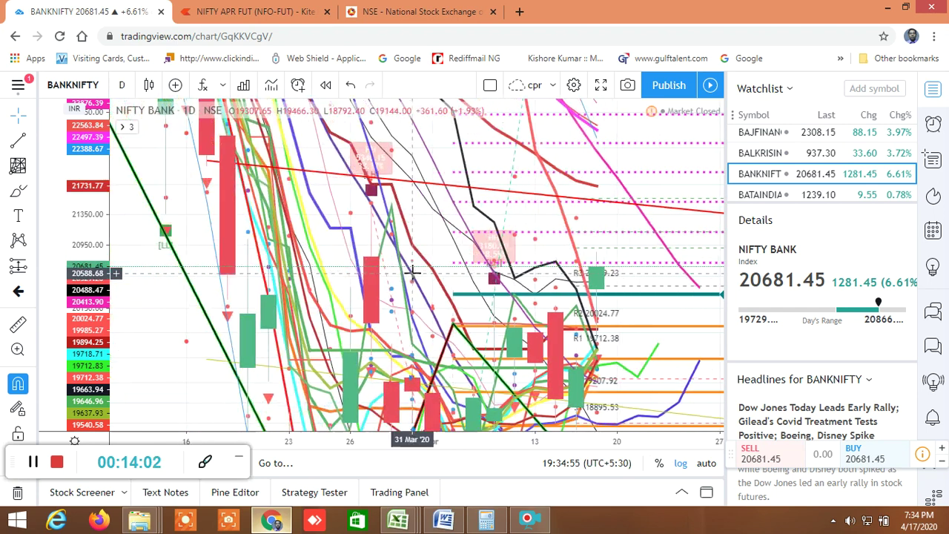
scroll(418, 282, "down", 1)
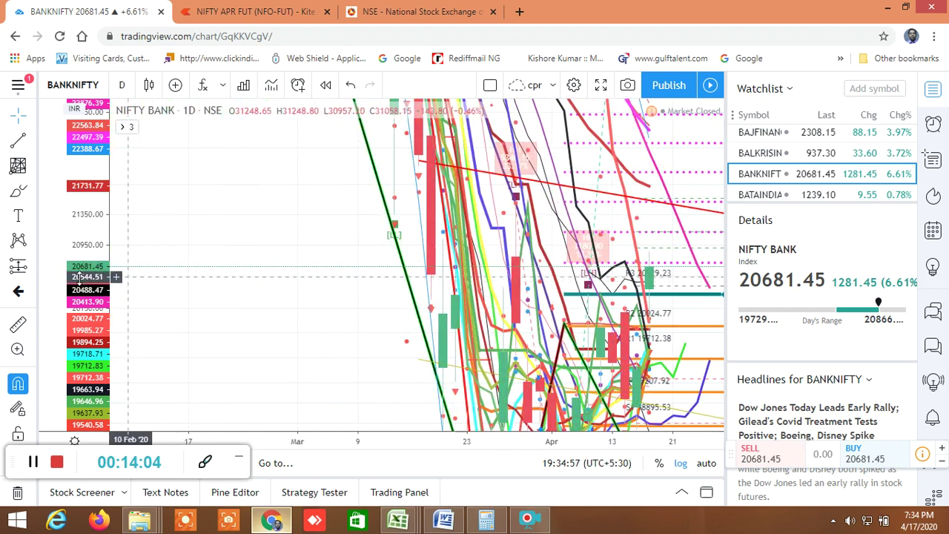
left_click_drag(95, 300, 100, 337)
left_click_drag(118, 410, 119, 434)
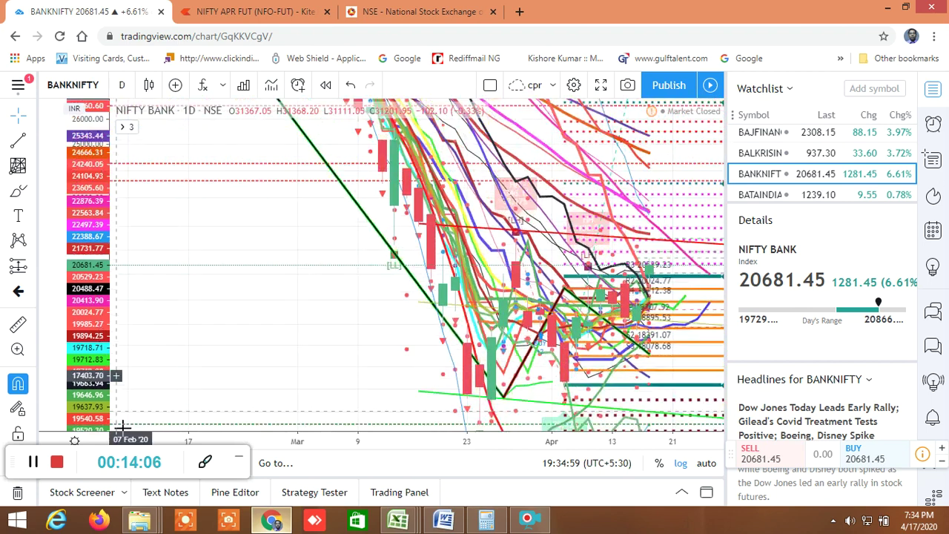
left_click_drag(406, 351, 458, 352)
left_click_drag(202, 318, 256, 317)
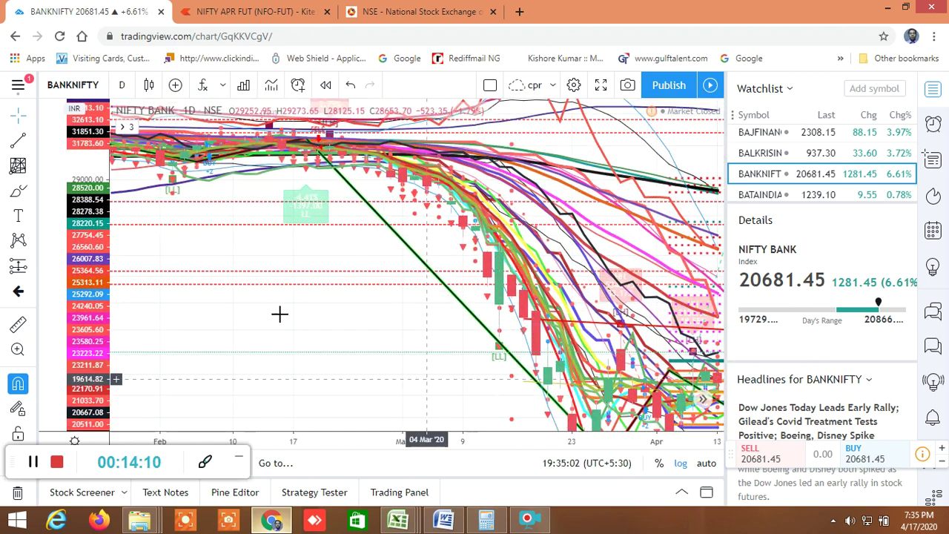
left_click_drag(297, 281, 297, 272)
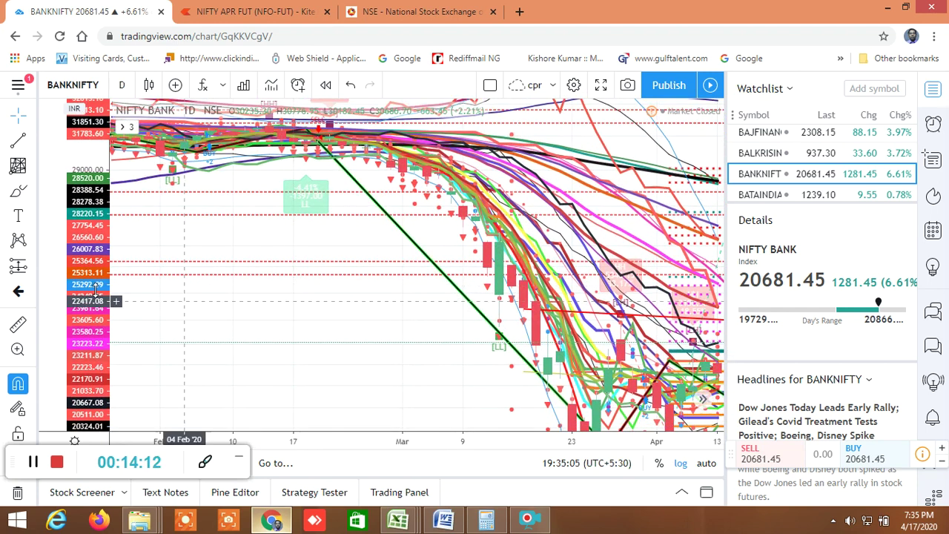
left_click_drag(95, 294, 111, 365)
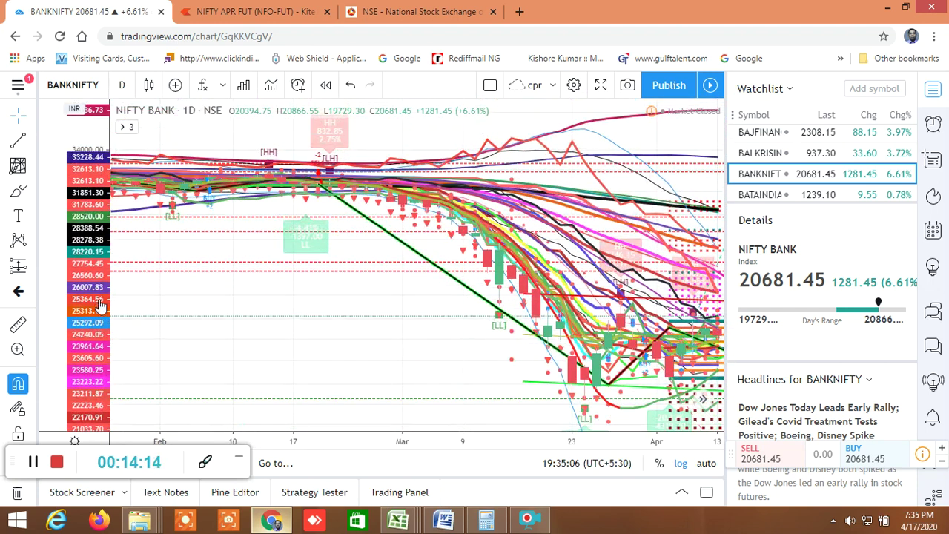
Draw a Fib Retracement on the BANKNIFTY chart from the 6 January 2020 candle to the 24 March 2020 low at 16116.25
left_click_drag(409, 335, 399, 326)
scroll(399, 326, "down", 3)
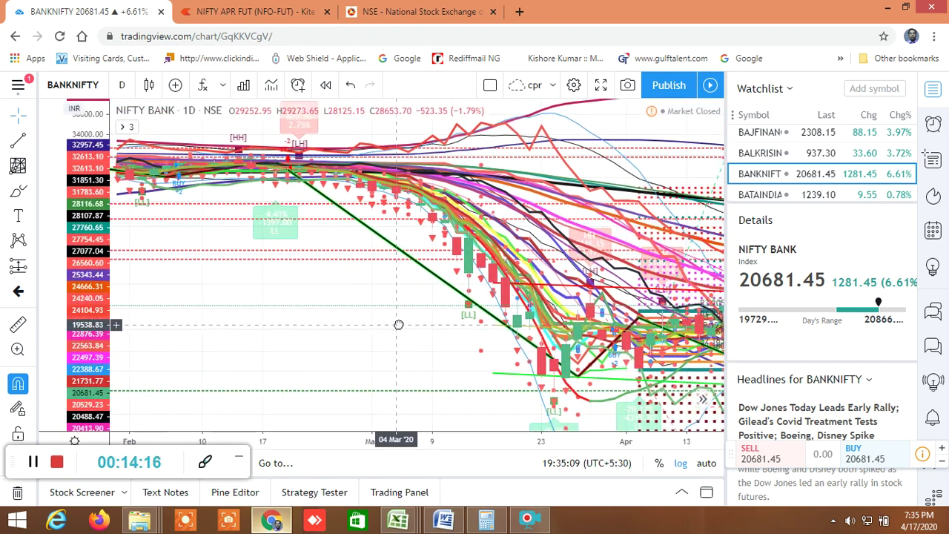
scroll(444, 322, "down", 4)
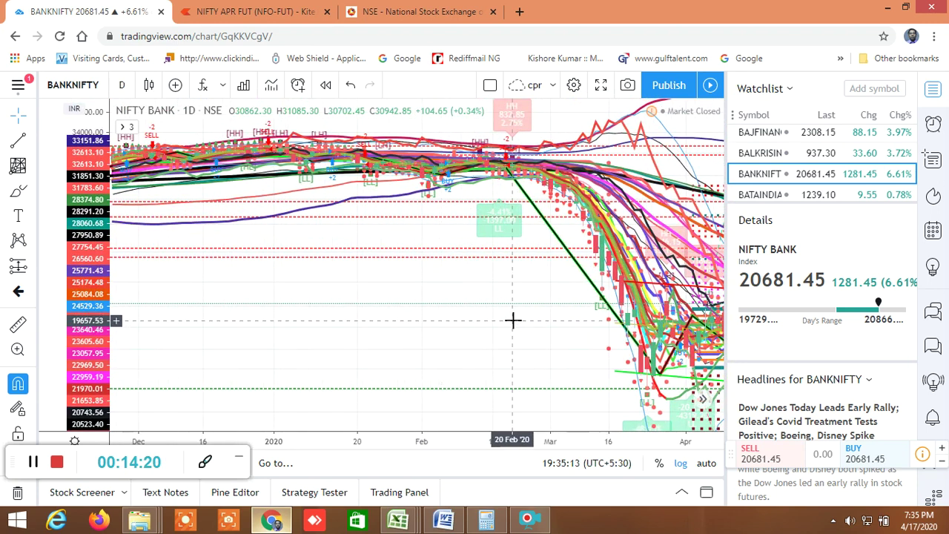
scroll(504, 319, "down", 2)
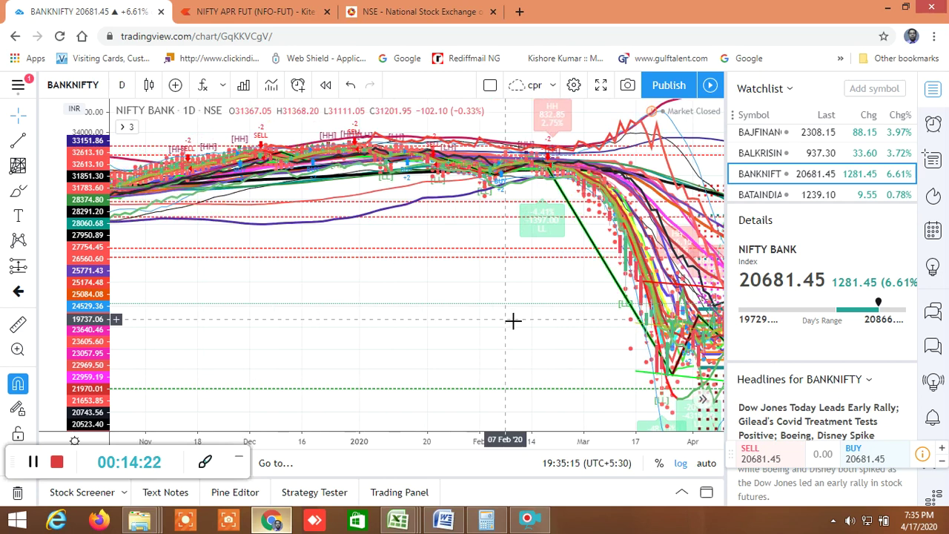
left_click_drag(447, 297, 335, 288)
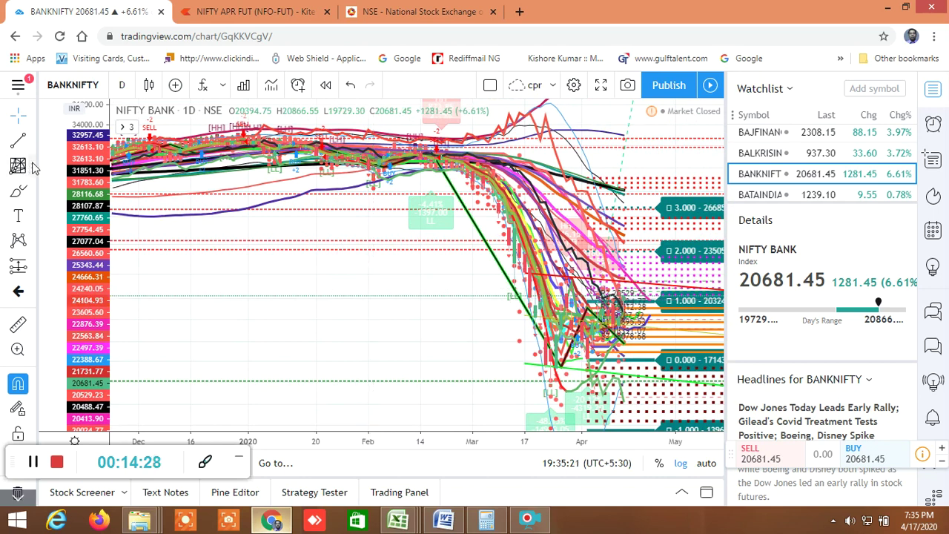
left_click(33, 169)
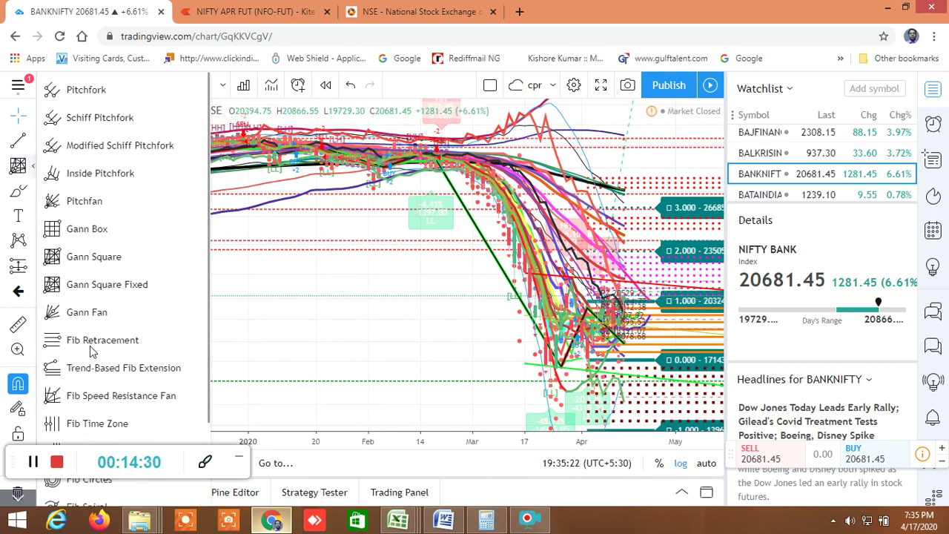
left_click(89, 342)
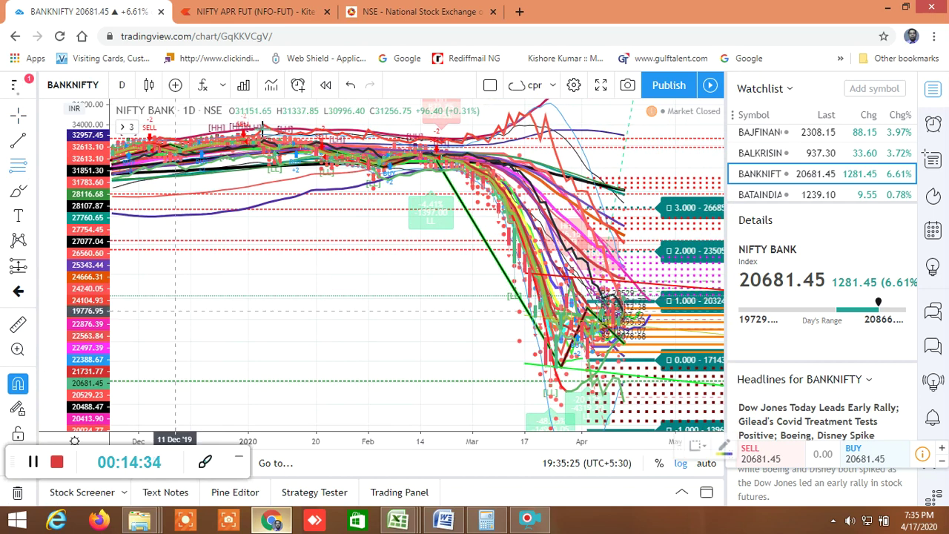
left_click(338, 203)
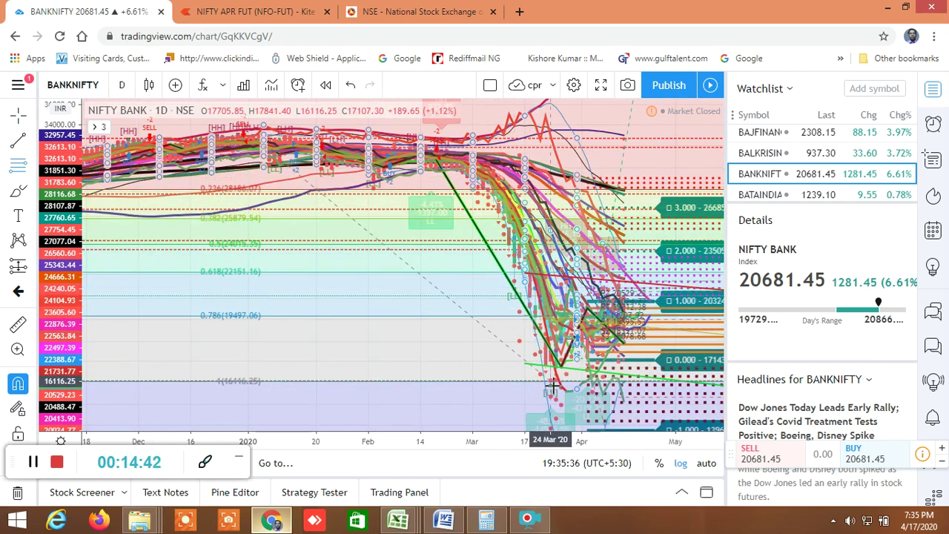
left_click(552, 384)
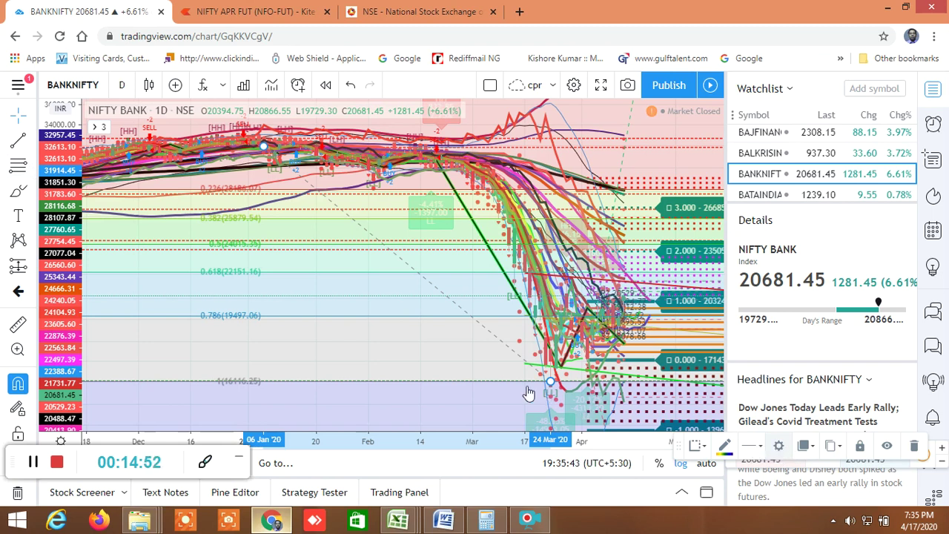
Review the Fib Retracement's style settings, including its level values, background, reverse and label options, and close them without changes
double_click(337, 284)
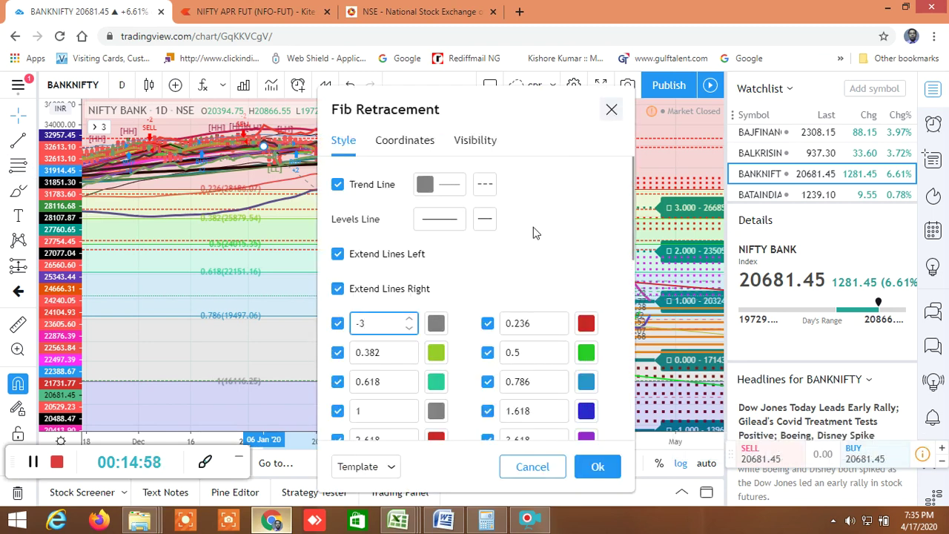
scroll(464, 383, "down", 6)
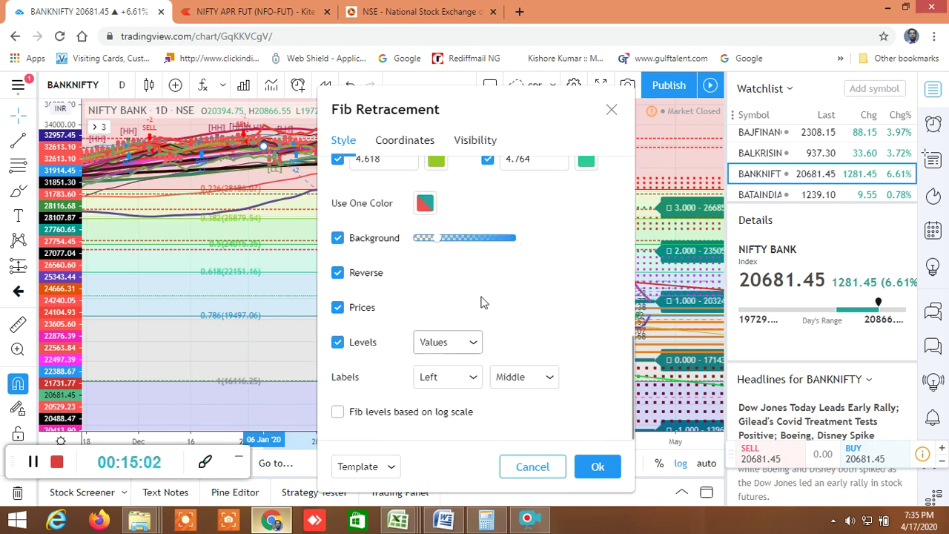
scroll(563, 186, "up", 5)
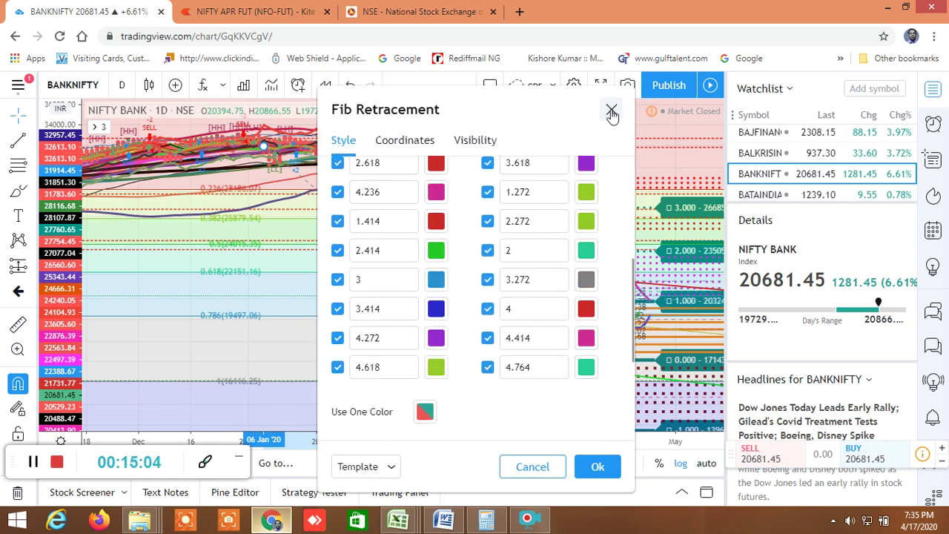
left_click(611, 111)
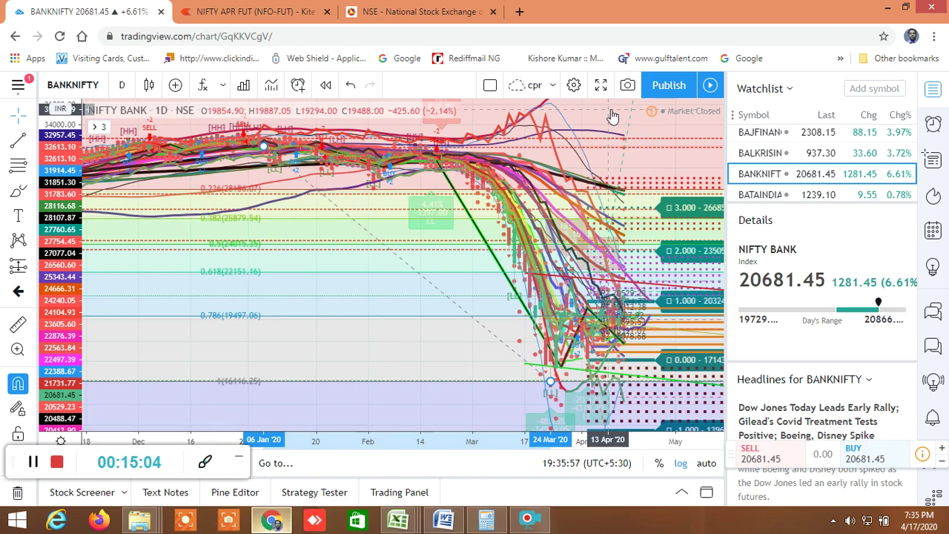
Draw a Gann Square Fixed from the 24 January 2020 candle, sizing it toward the 24 March 2020 low
left_click(32, 167)
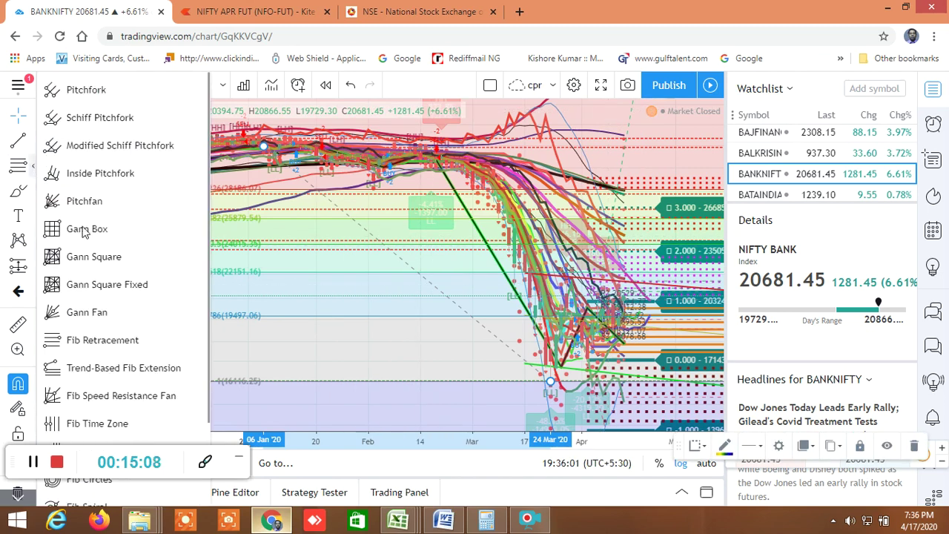
left_click(104, 285)
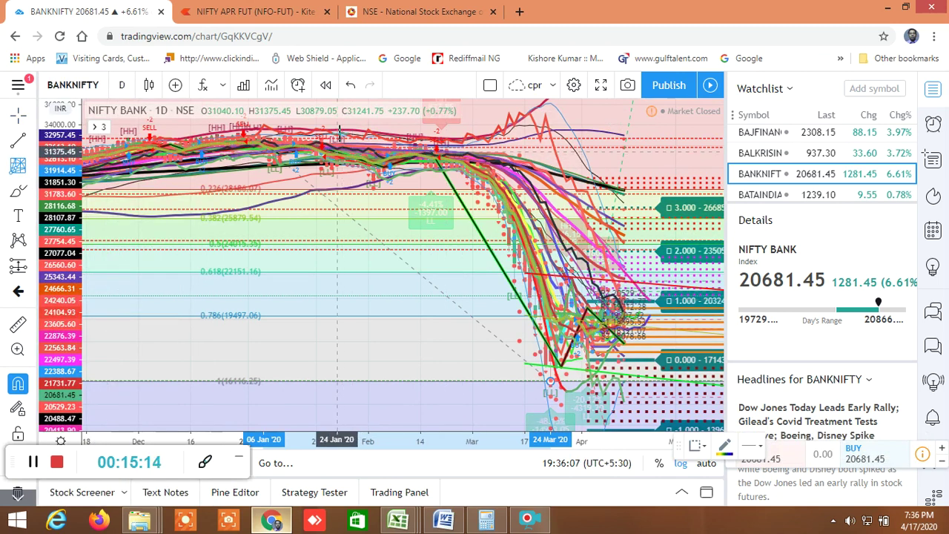
left_click(385, 191)
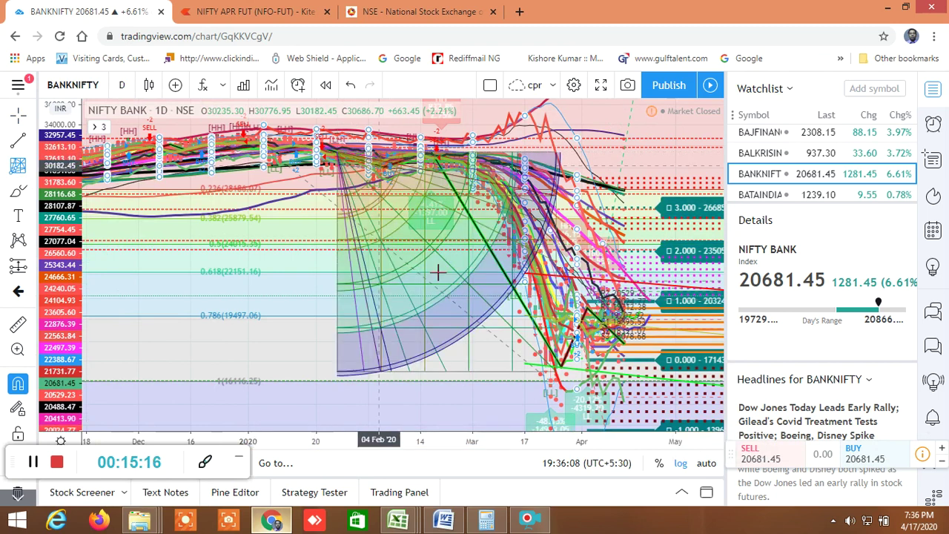
left_click(549, 380)
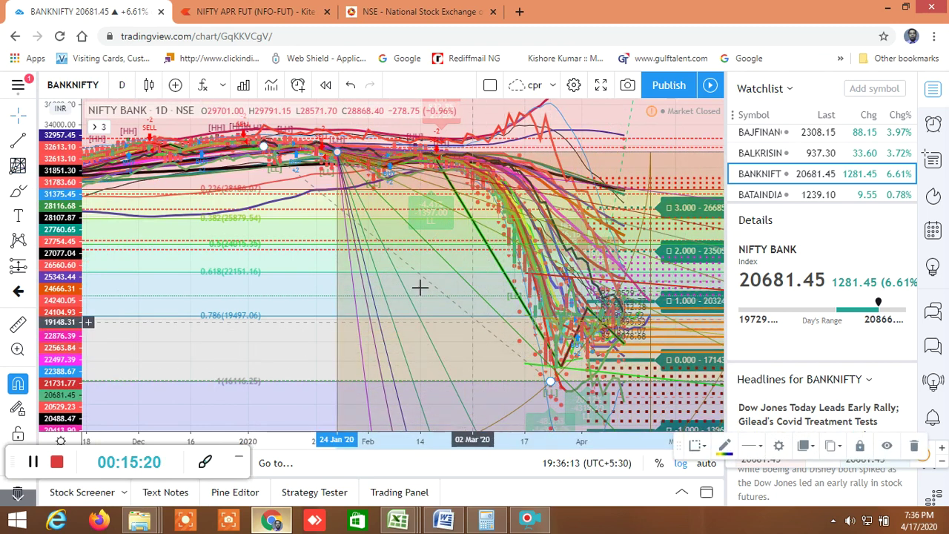
Zoom and rescale the BANKNIFTY chart to examine the March to April 2020 candles against the Gann lines, Fibonacci bands and projection levels
scroll(397, 295, "up", 4)
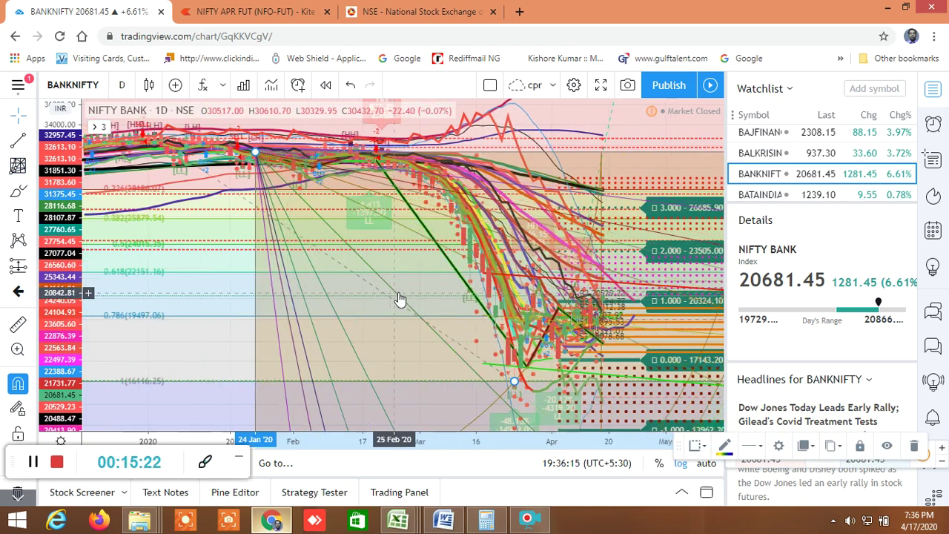
scroll(399, 300, "down", 1)
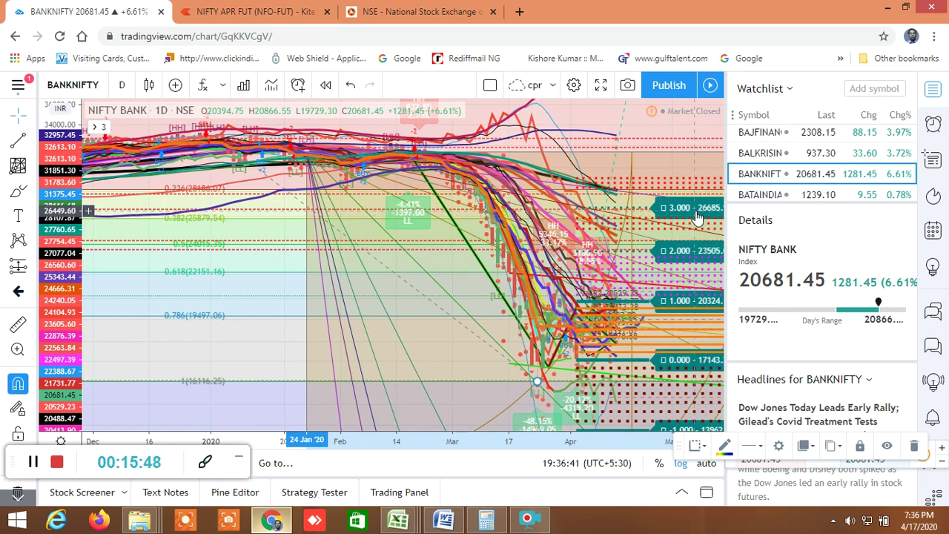
scroll(657, 261, "down", 3)
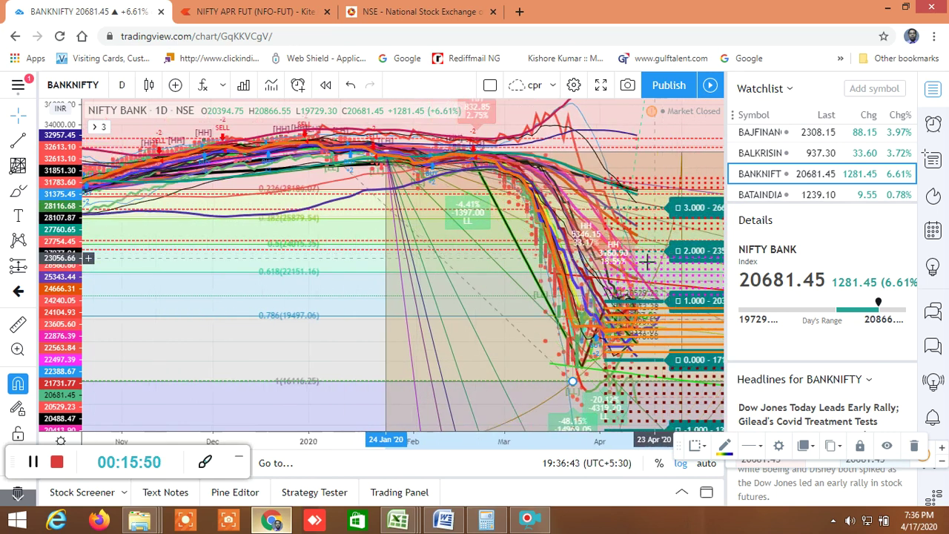
scroll(646, 261, "up", 5)
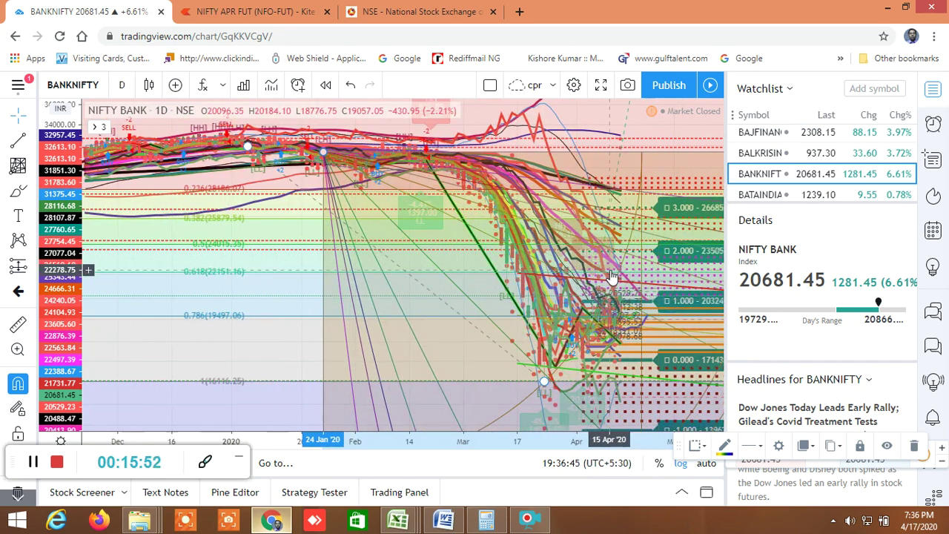
scroll(612, 276, "up", 6)
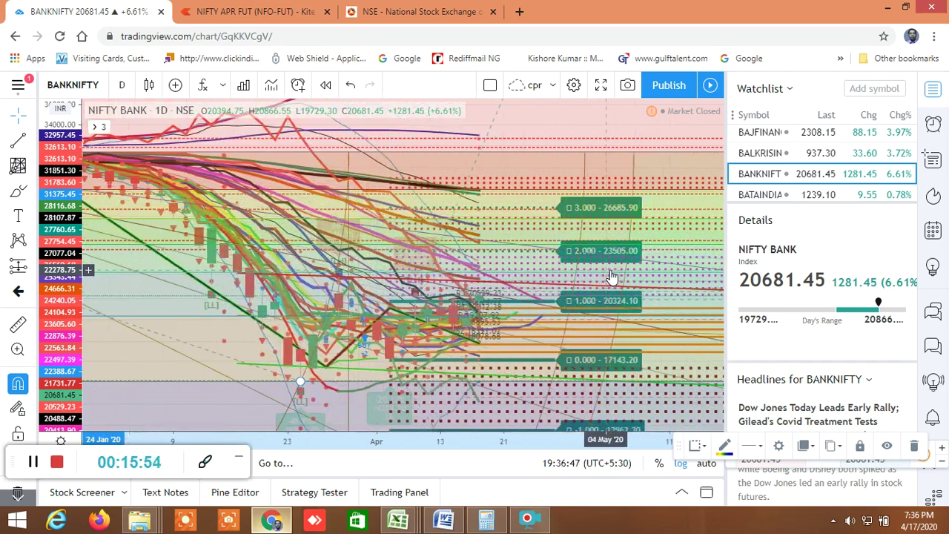
scroll(611, 276, "up", 3)
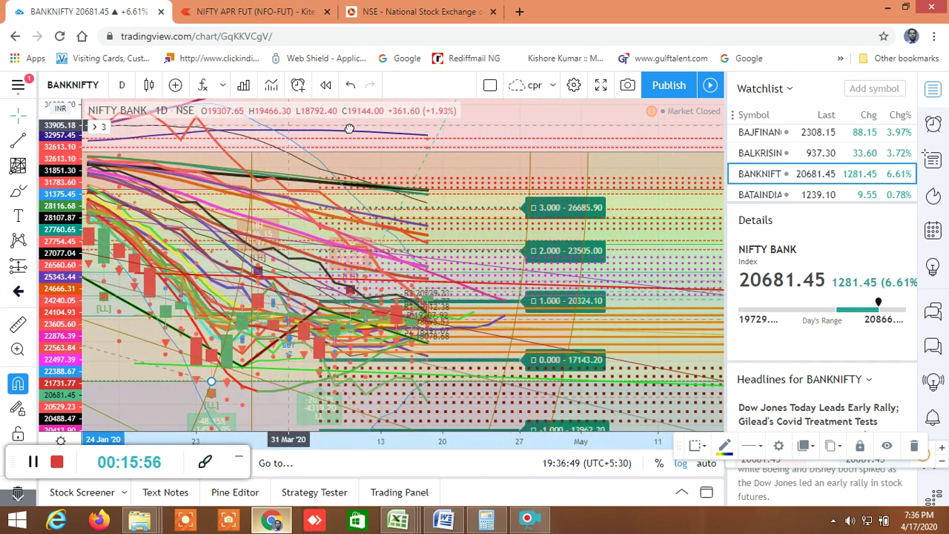
left_click_drag(350, 128, 529, 109)
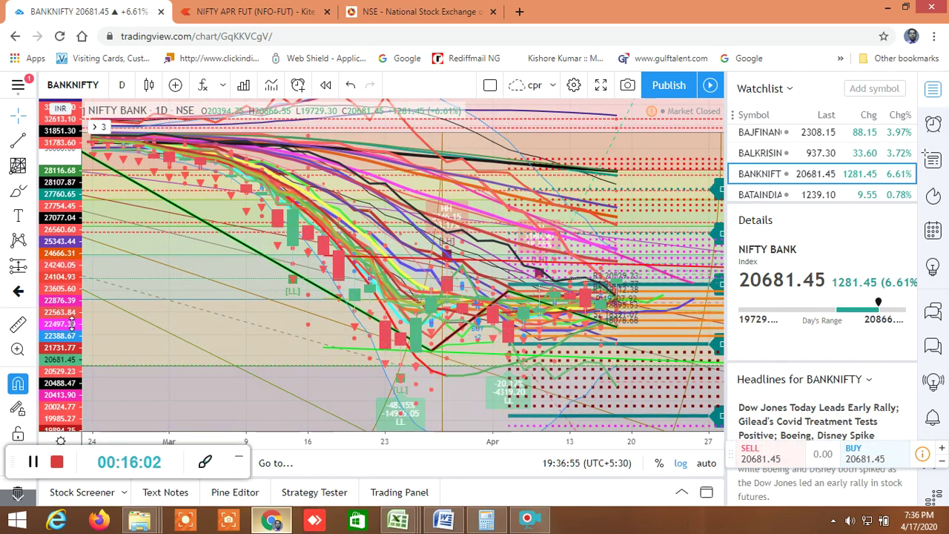
left_click_drag(71, 324, 69, 174)
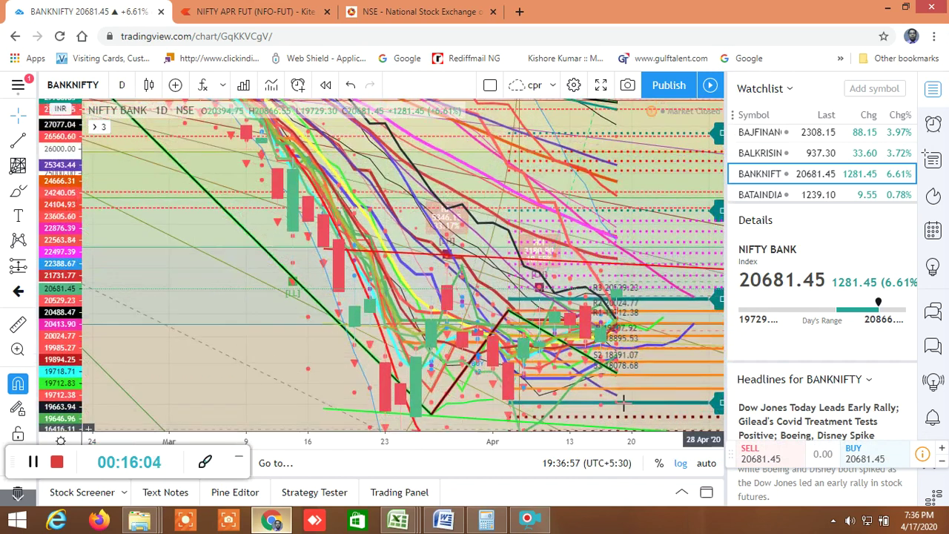
Examine the April 2020 candles and forward-shifted lines on the BANKNIFTY chart against the pivot labels and the 0.000 to 3.000 projection levels
scroll(571, 393, "up", 5)
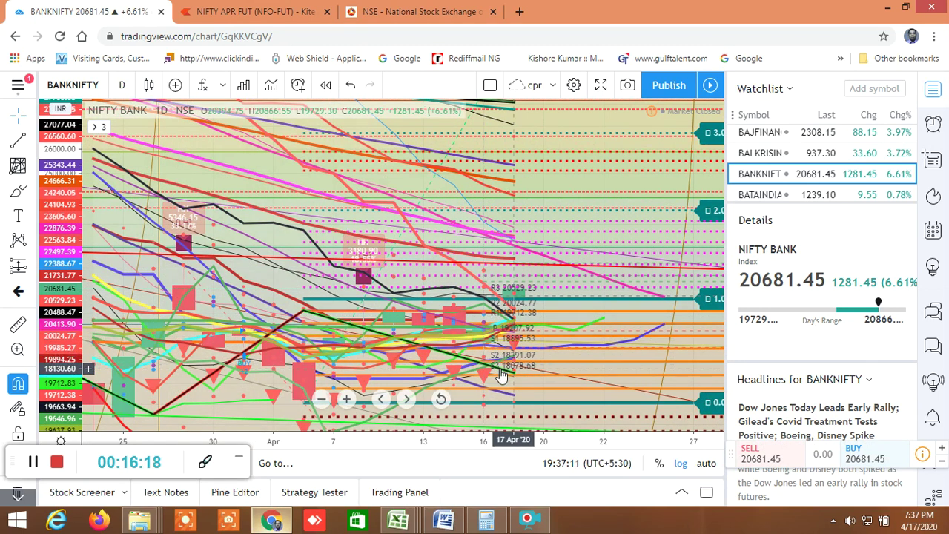
scroll(388, 297, "left", 5)
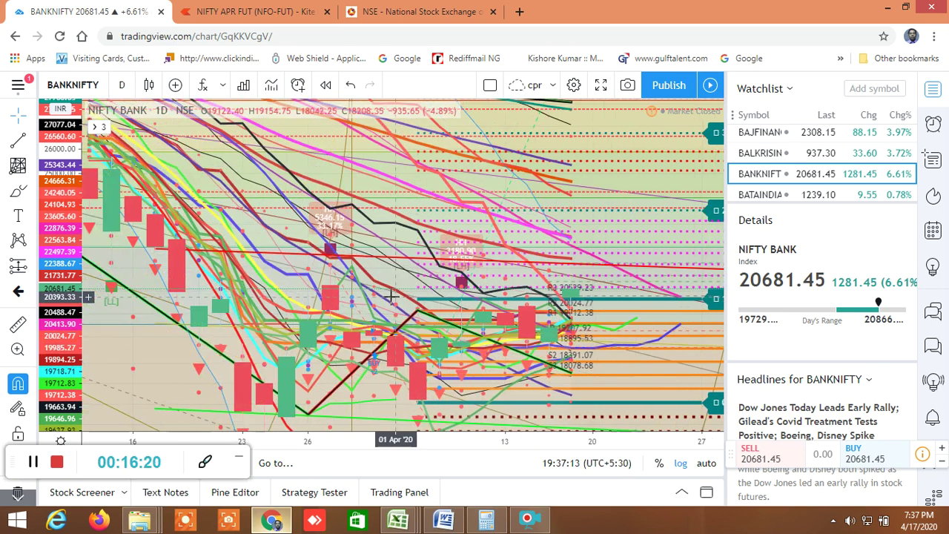
scroll(534, 370, "up", 3)
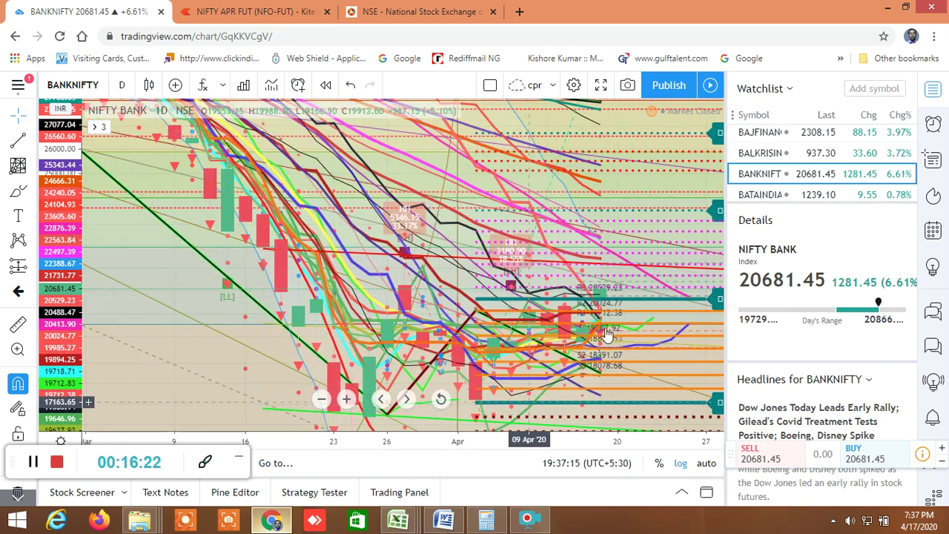
scroll(545, 326, "up", 5)
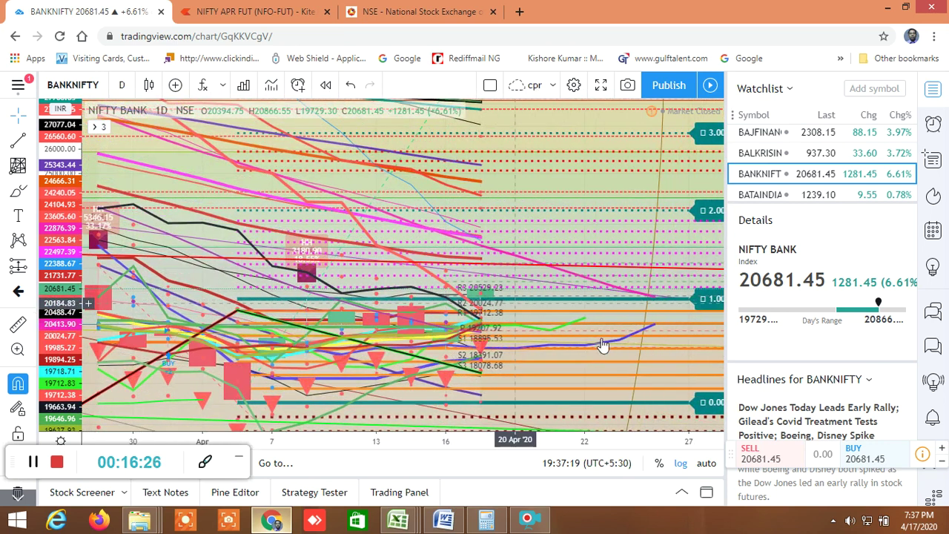
scroll(505, 319, "right", 2)
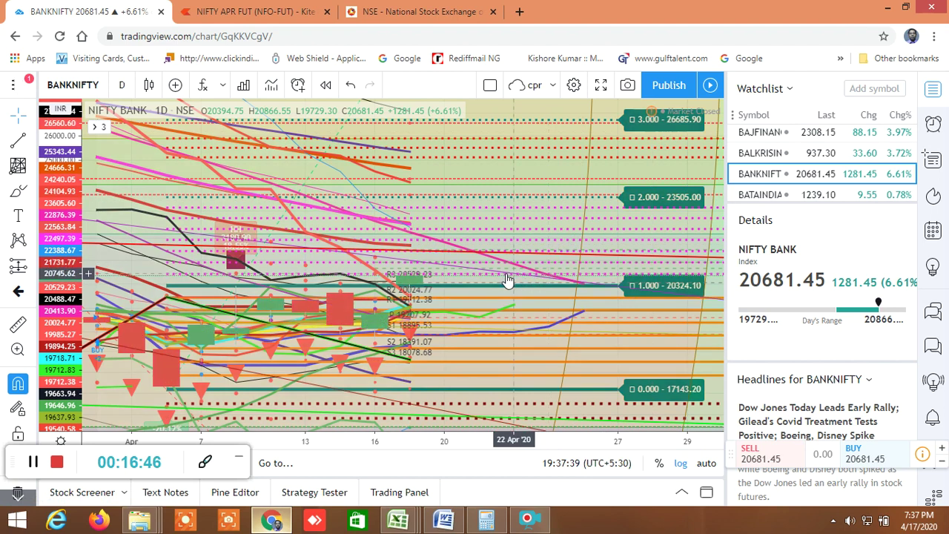
scroll(489, 238, "down", 3)
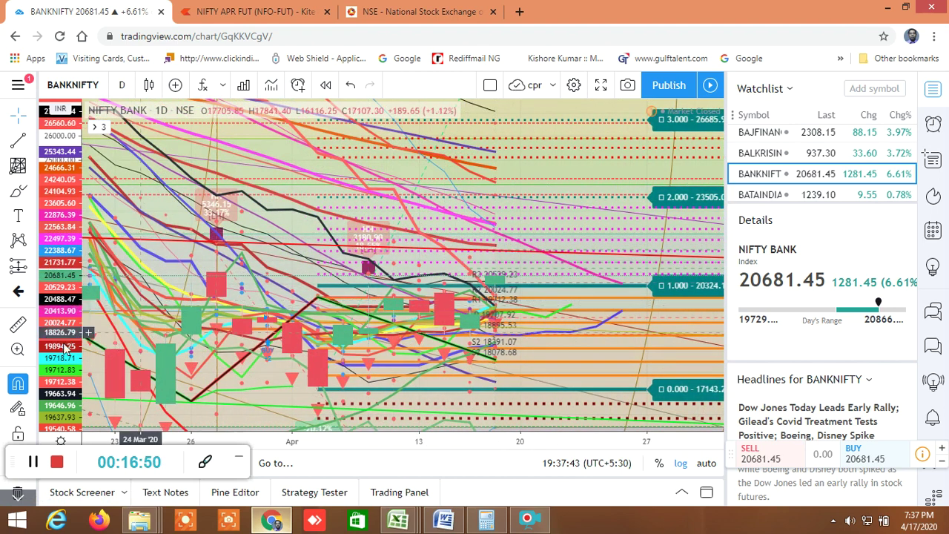
Trace the Gann lines and Fib Retracement bands from the March 2020 decline back to their January 2020 origin
left_click_drag(53, 335, 129, 258)
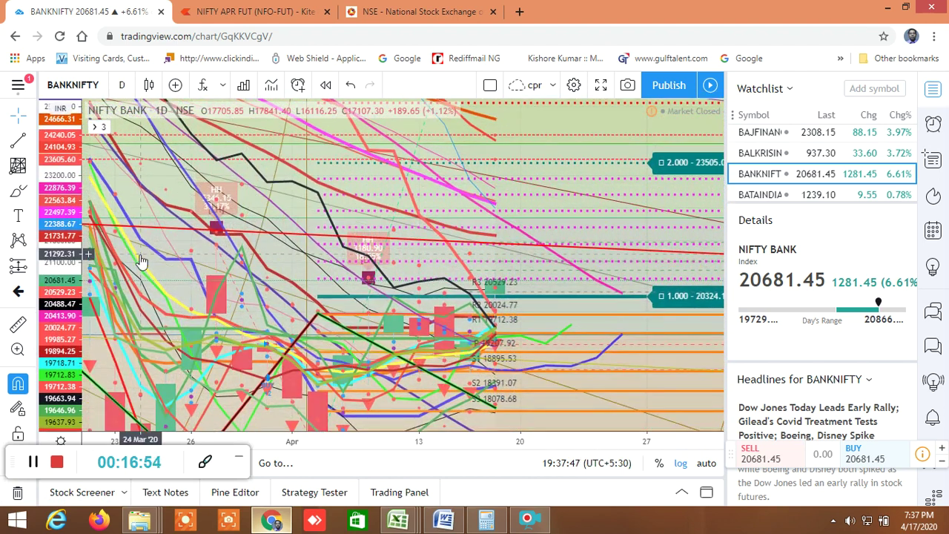
left_click_drag(265, 257, 534, 274)
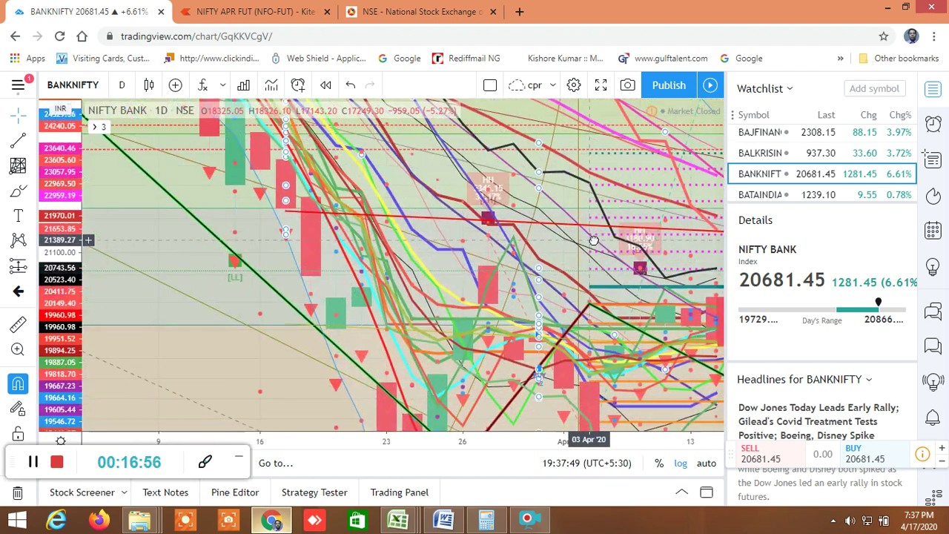
left_click_drag(295, 253, 493, 316)
scroll(493, 317, "down", 1)
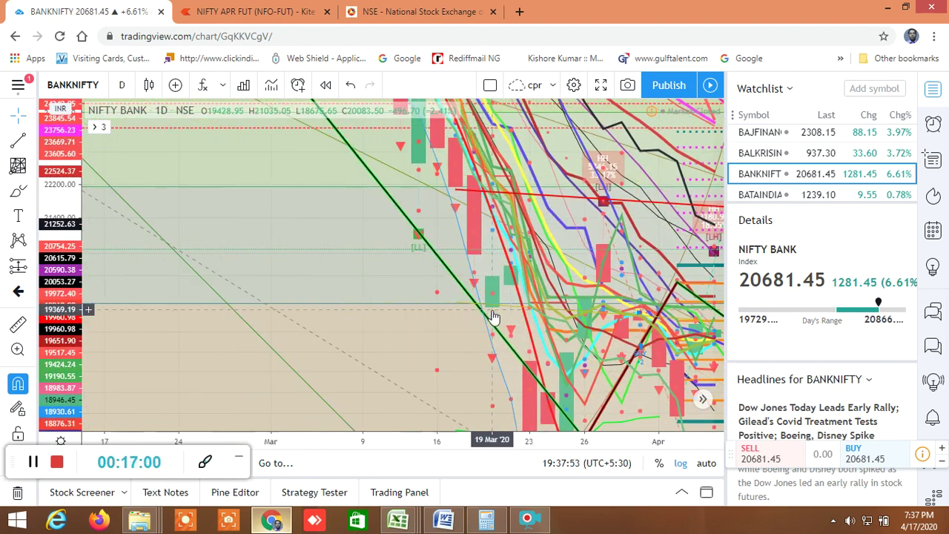
scroll(435, 308, "down", 1)
scroll(435, 309, "down", 1)
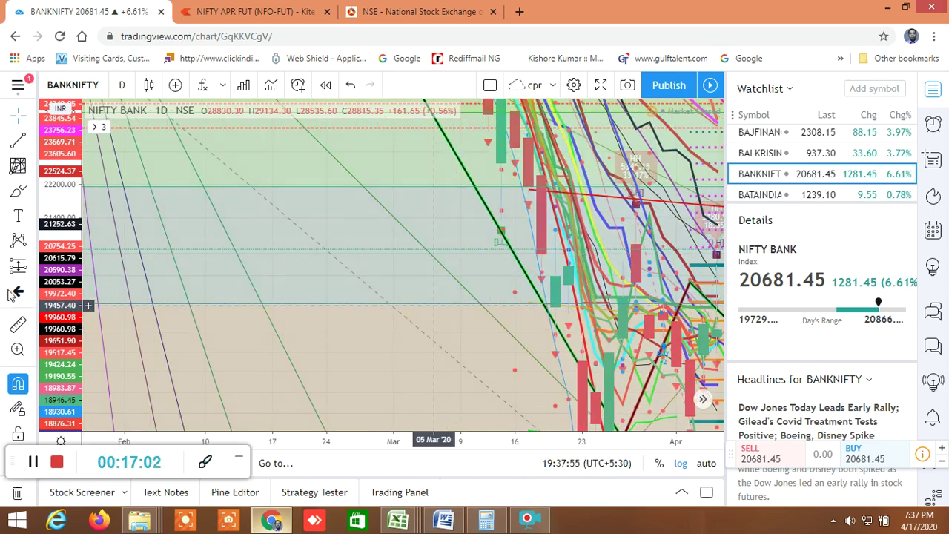
scroll(62, 306, "down", 1)
left_click_drag(59, 326, 313, 296)
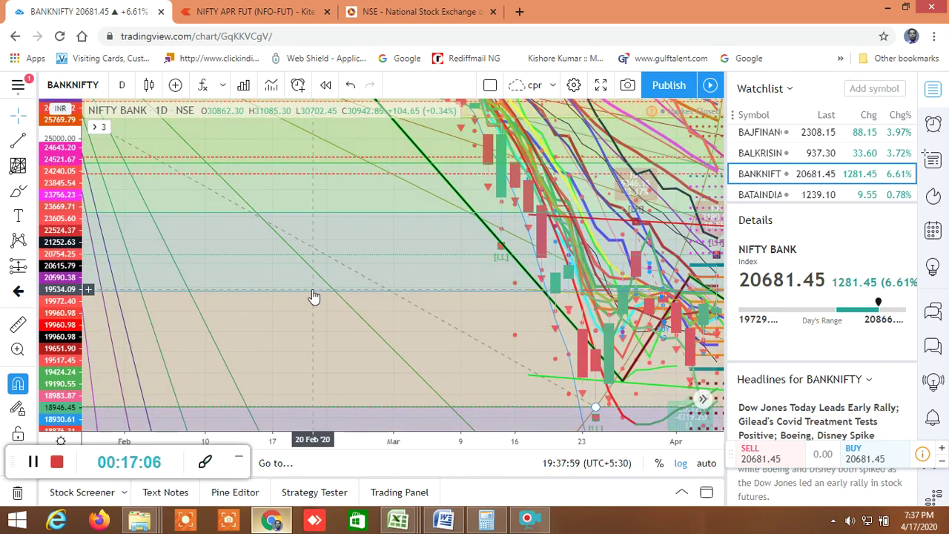
scroll(370, 294, "down", 1)
scroll(389, 286, "down", 1)
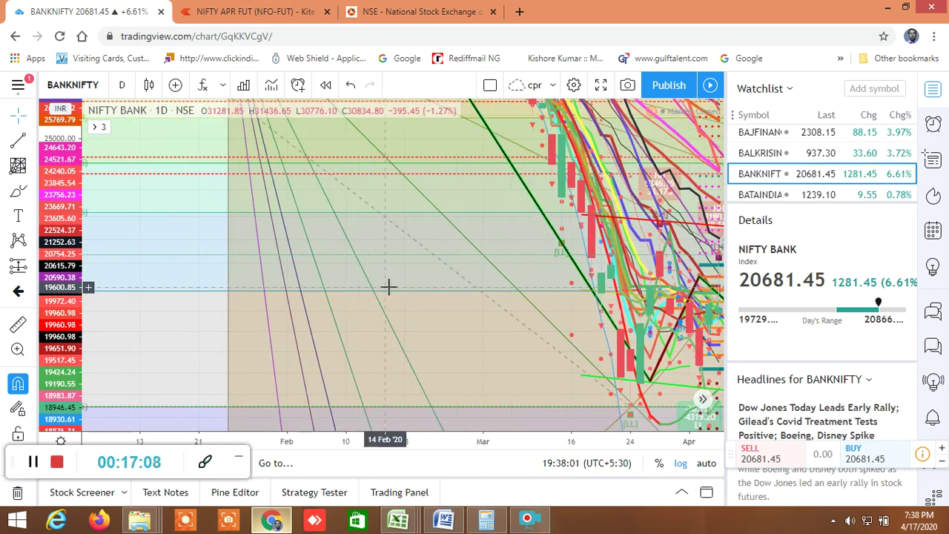
scroll(389, 286, "down", 1)
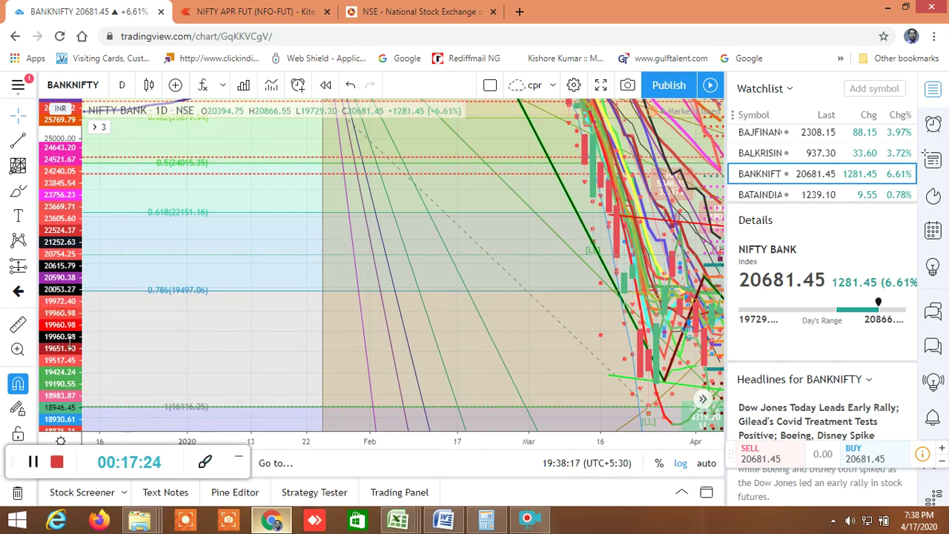
Inspect the Fib Retracement's extension levels from 1.272 to 3 on a compressed price scale, then return to the 0.236 to 1 range
left_click_drag(64, 357, 64, 369)
left_click_drag(63, 370, 63, 375)
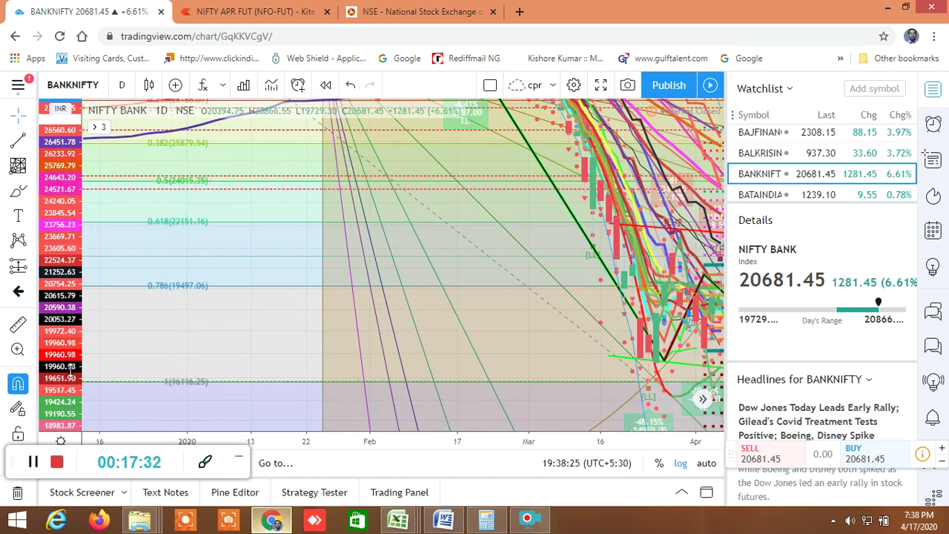
left_click_drag(72, 414, 75, 438)
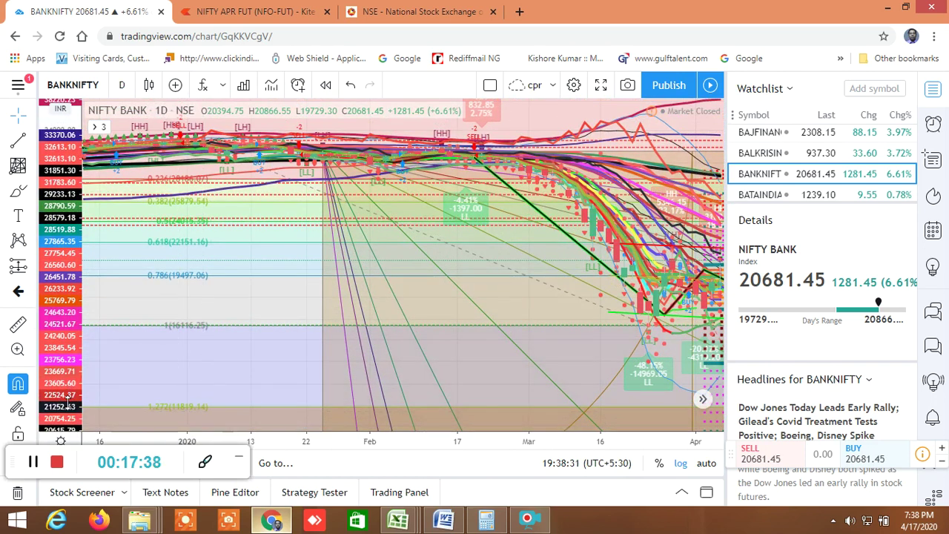
left_click_drag(68, 403, 71, 428)
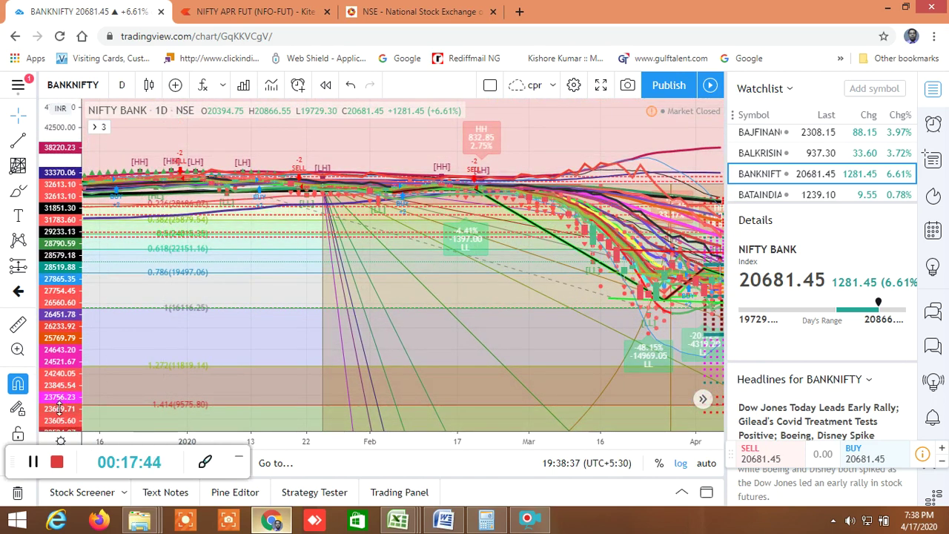
left_click_drag(59, 406, 157, 415)
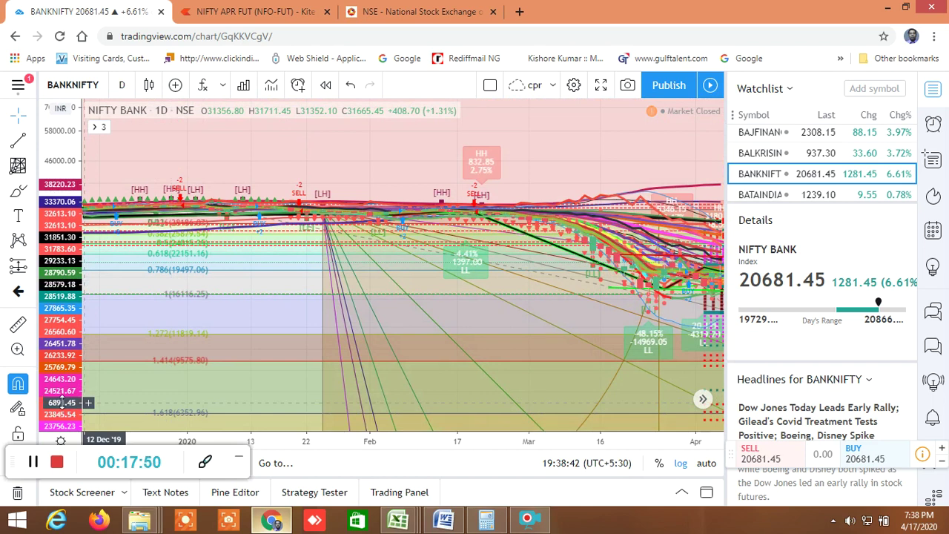
left_click_drag(59, 414, 63, 442)
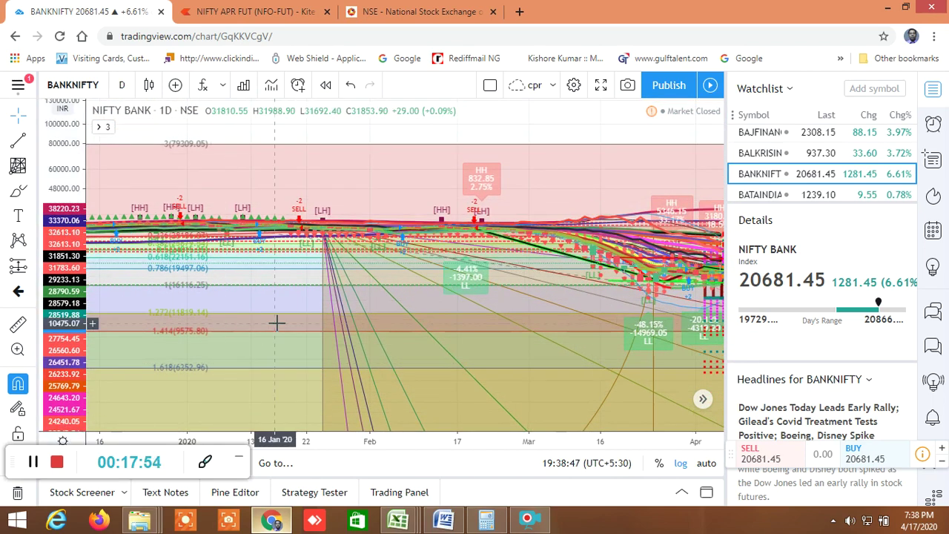
scroll(276, 324, "down", 2)
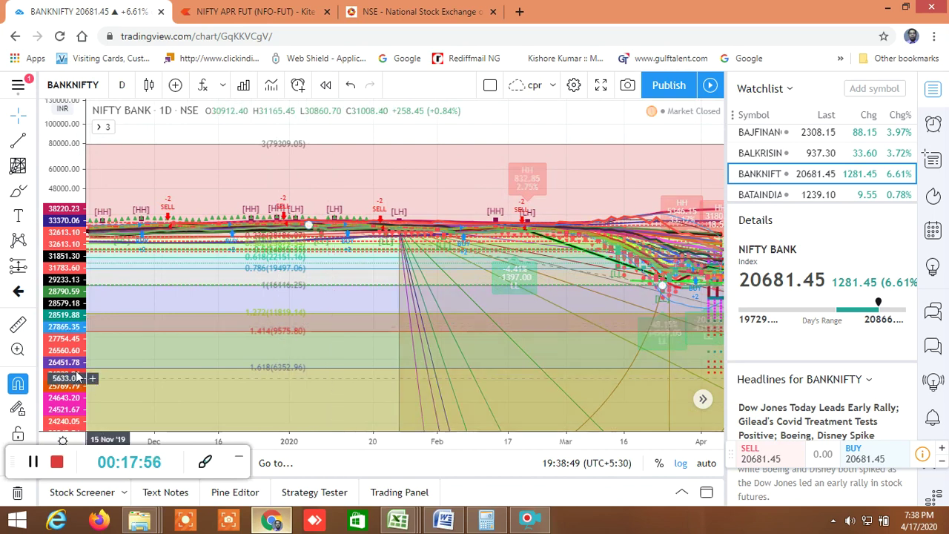
left_click_drag(72, 378, 74, 420)
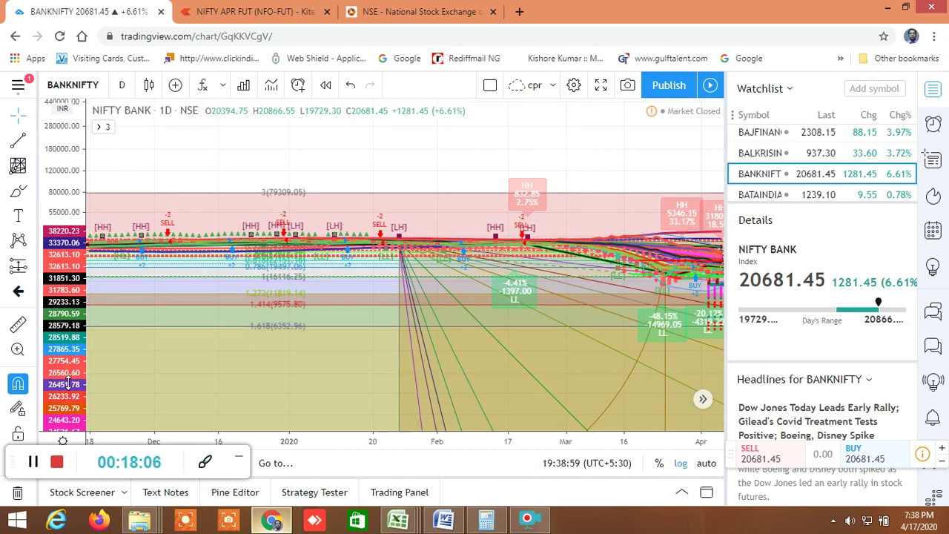
left_click_drag(68, 383, 587, 244)
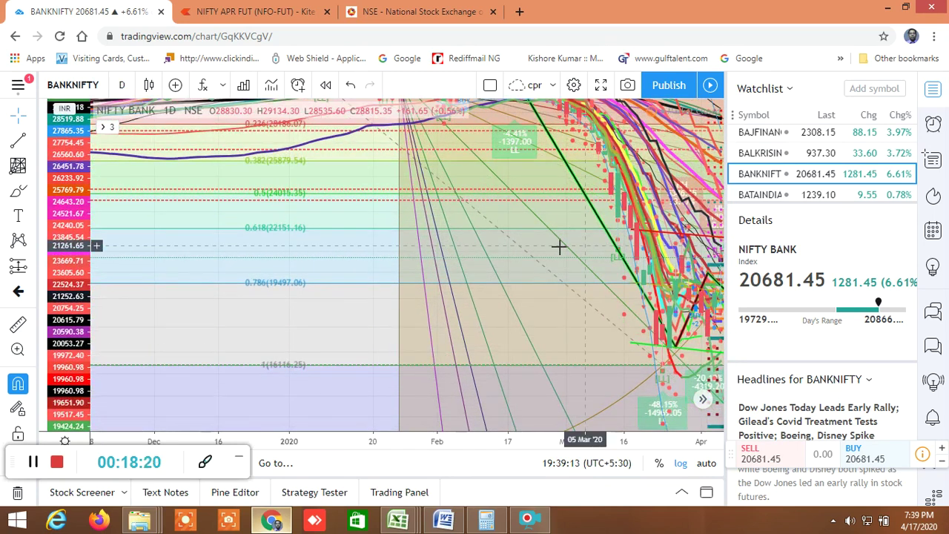
left_click_drag(385, 276, 381, 272)
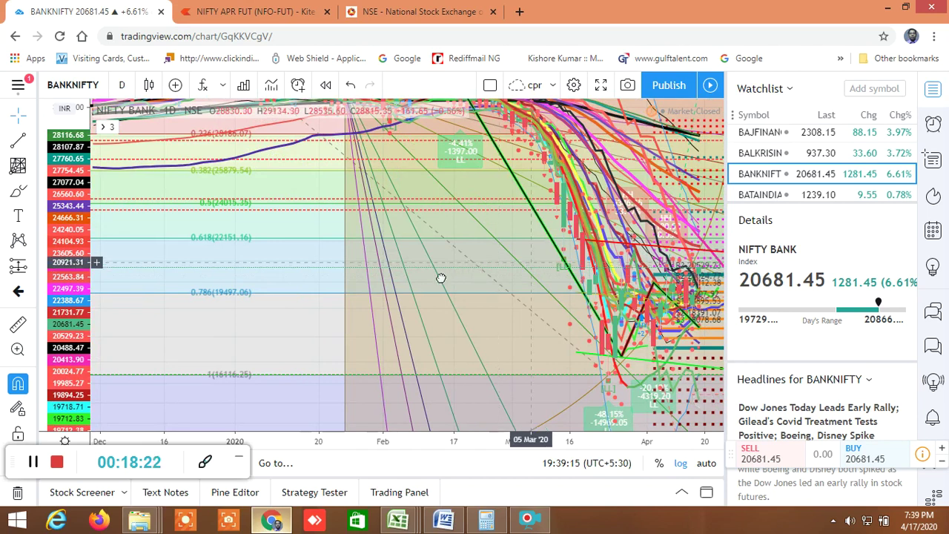
Switch to the NSE option chain page and review the NIFTY calls and puts across strikes for the 23APR2020 expiry
left_click(403, 14)
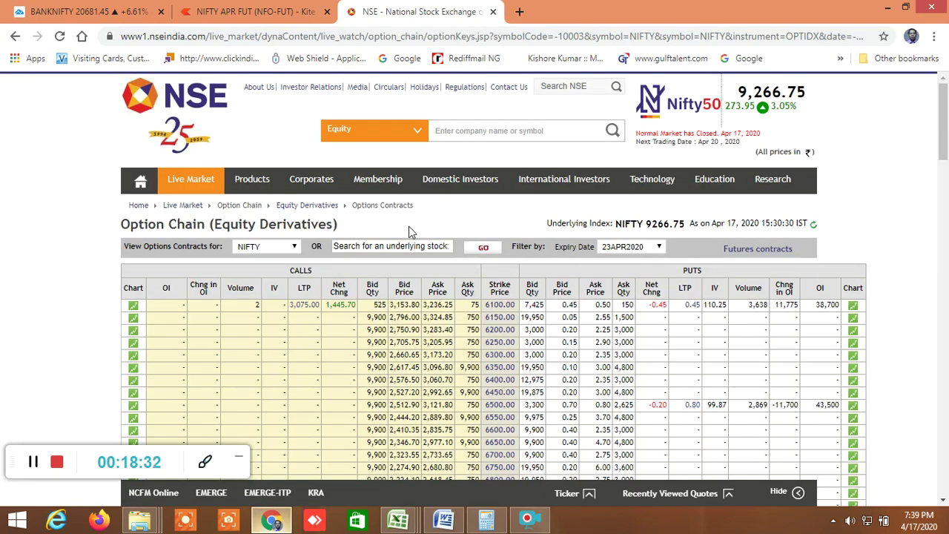
scroll(457, 370, "down", 6)
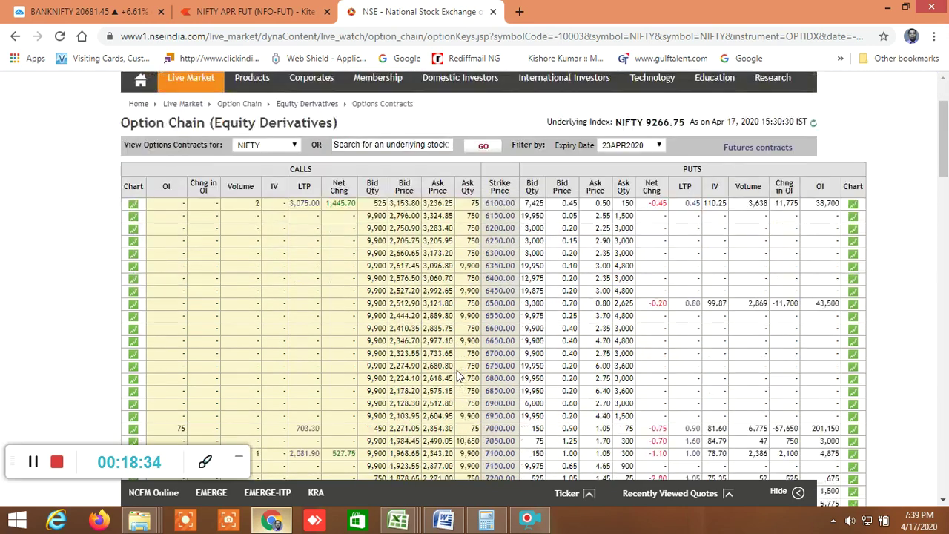
scroll(457, 370, "down", 12)
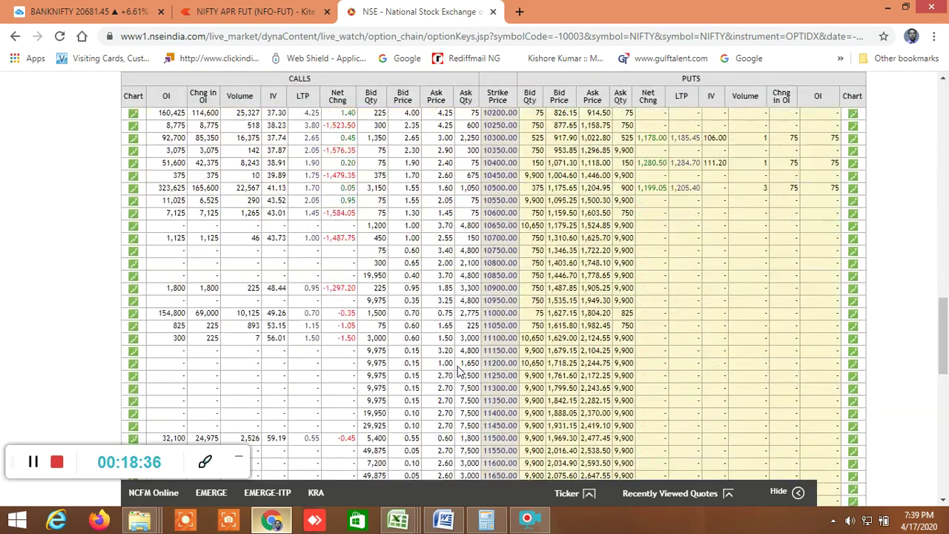
scroll(467, 359, "down", 9)
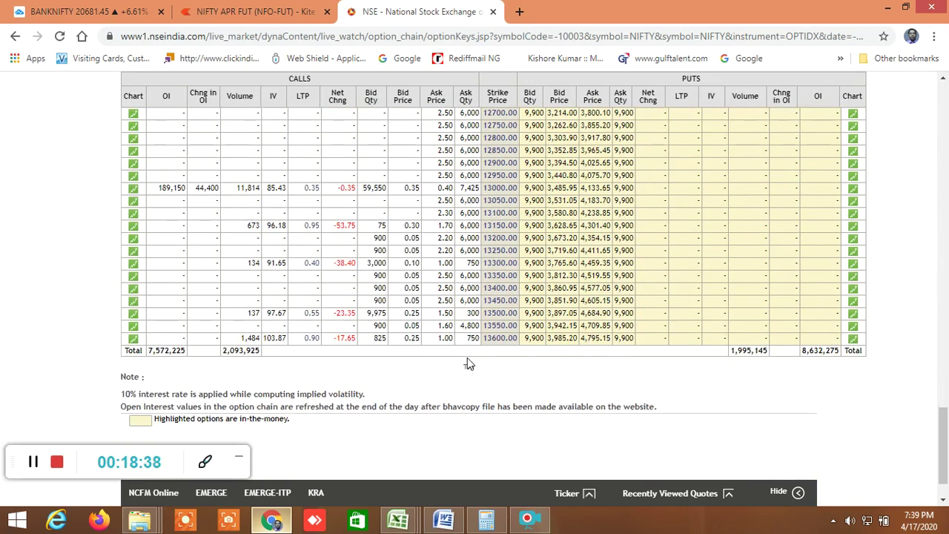
scroll(467, 358, "up", 10)
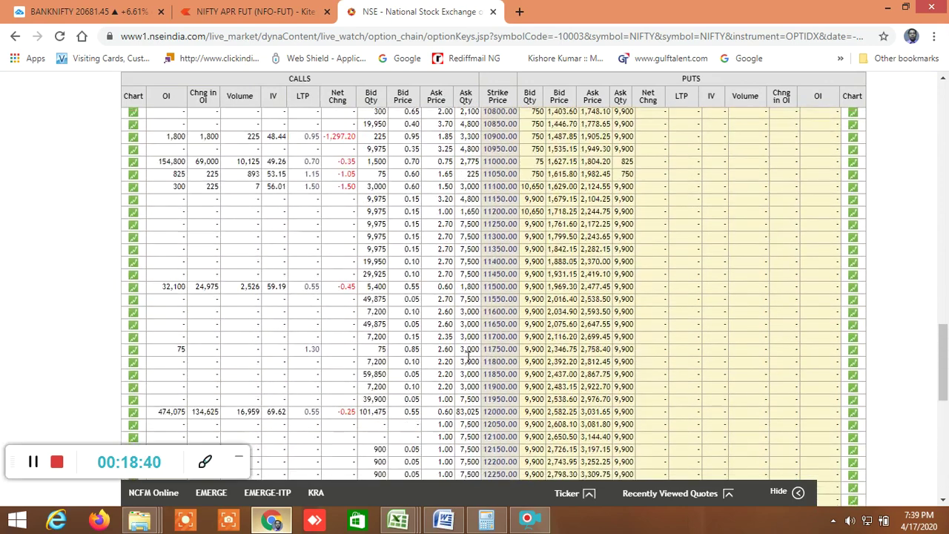
scroll(469, 358, "up", 3)
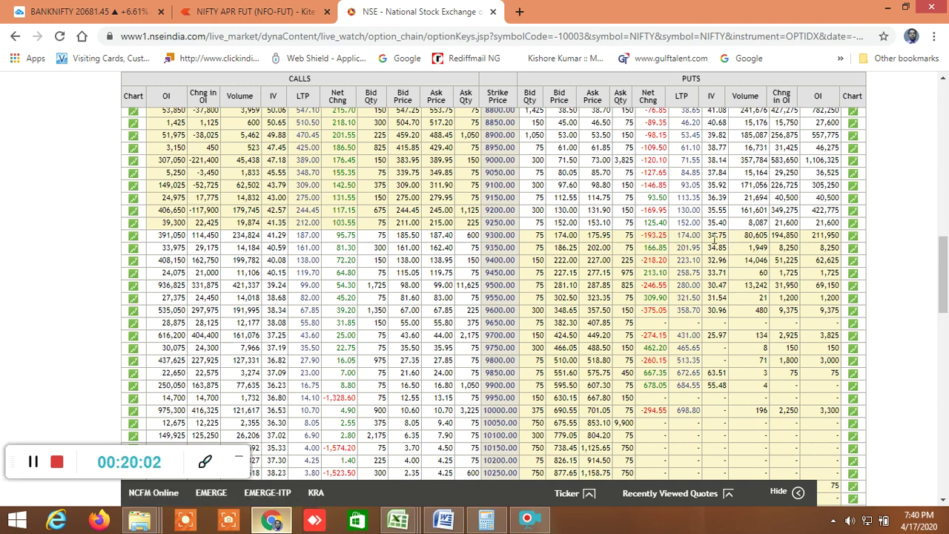
scroll(664, 273, "up", 8)
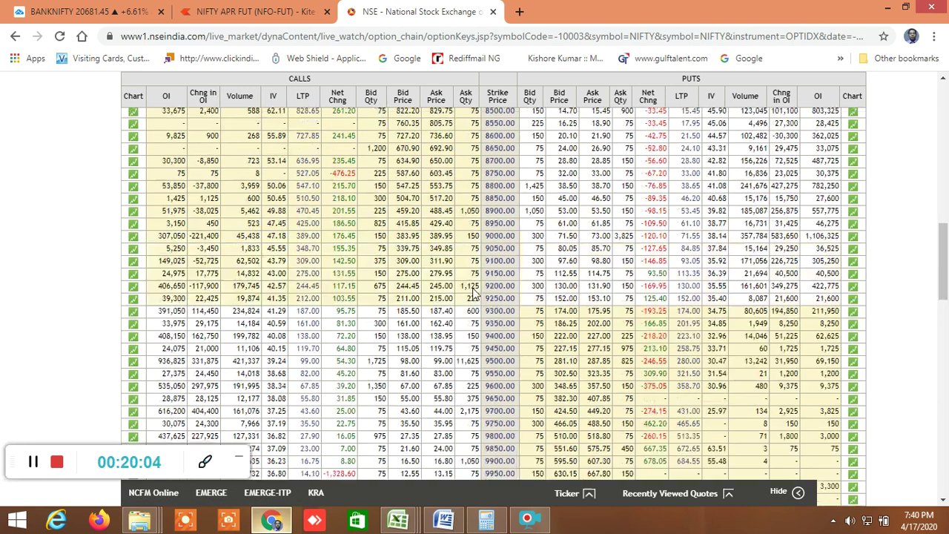
scroll(437, 286, "up", 4)
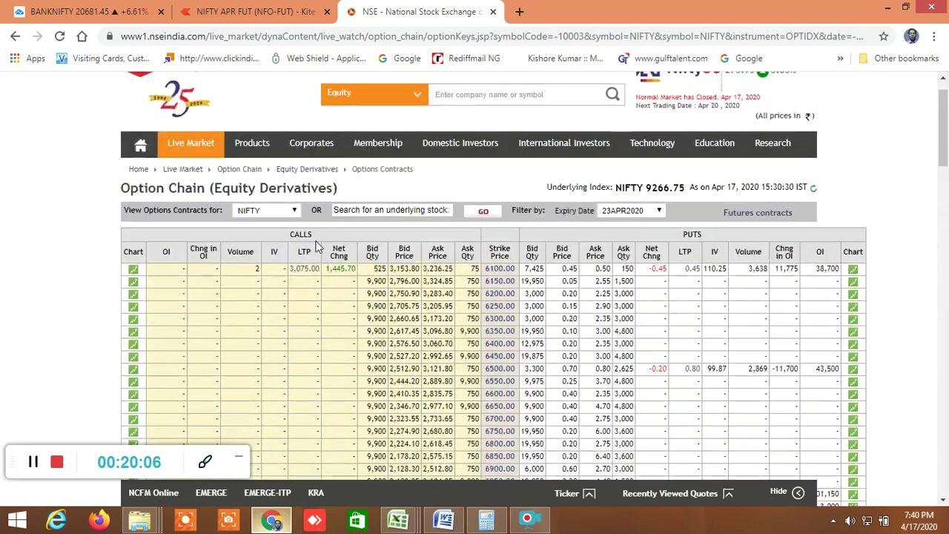
Load the BANKNIFTY option chain for the 23APR2020 expiry and review the calls and puts around the 20700 strike
left_click(282, 217)
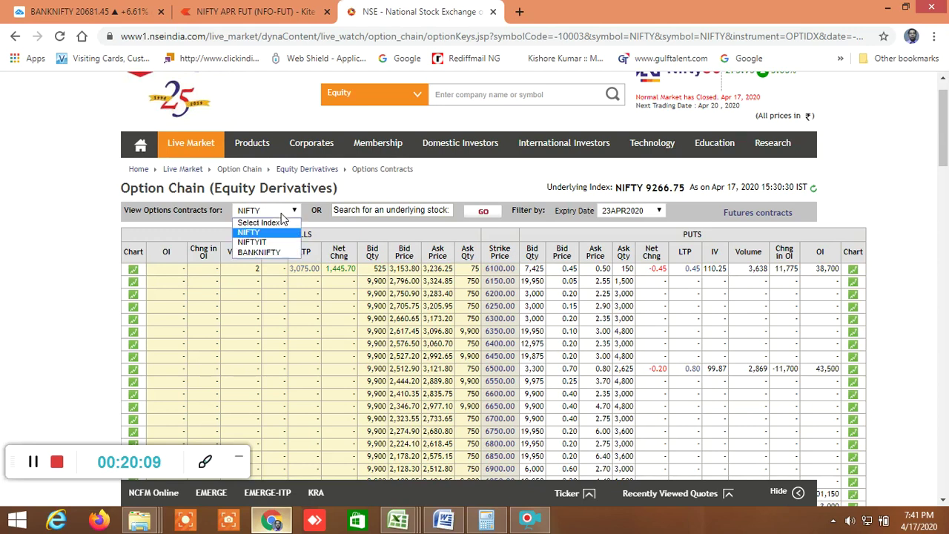
left_click(272, 252)
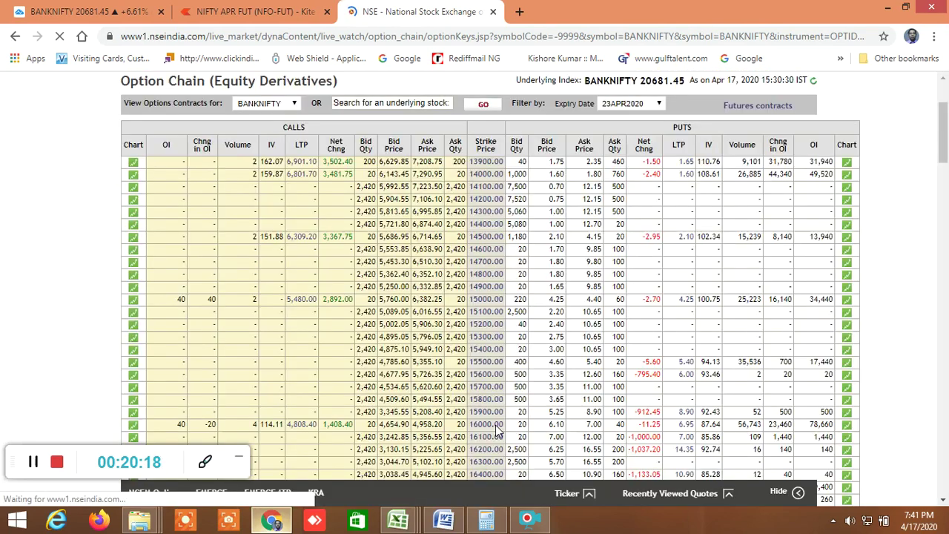
left_click(486, 520)
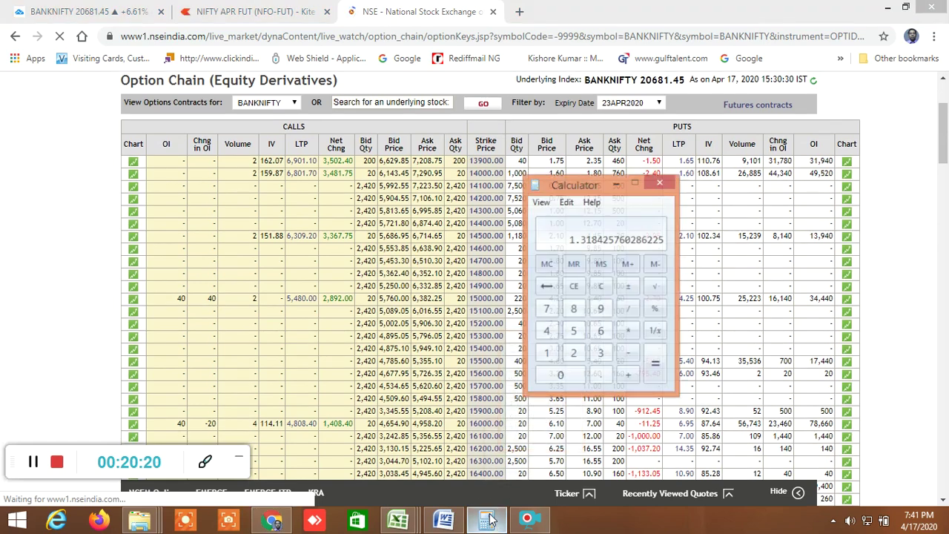
left_click(617, 182)
scroll(602, 299, "down", 9)
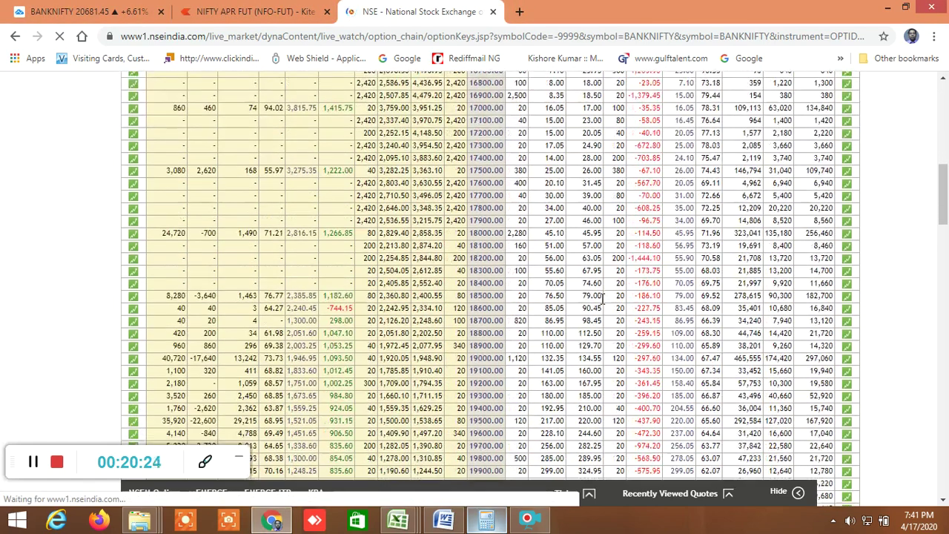
scroll(602, 299, "down", 4)
scroll(576, 305, "up", 2)
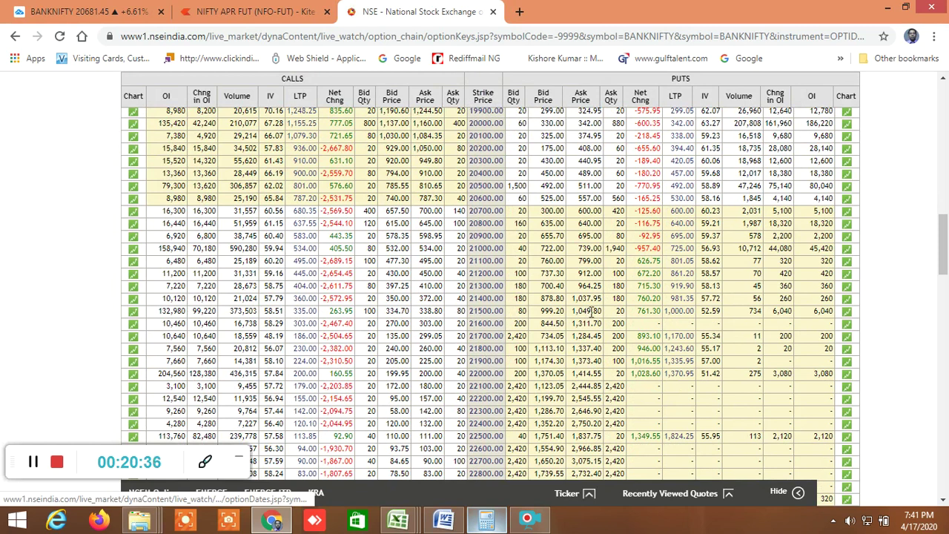
Review the BANKNIFTY option chain's open interest, implied volatility and prices for calls and puts across the strikes around 20700
scroll(591, 311, "up", 1)
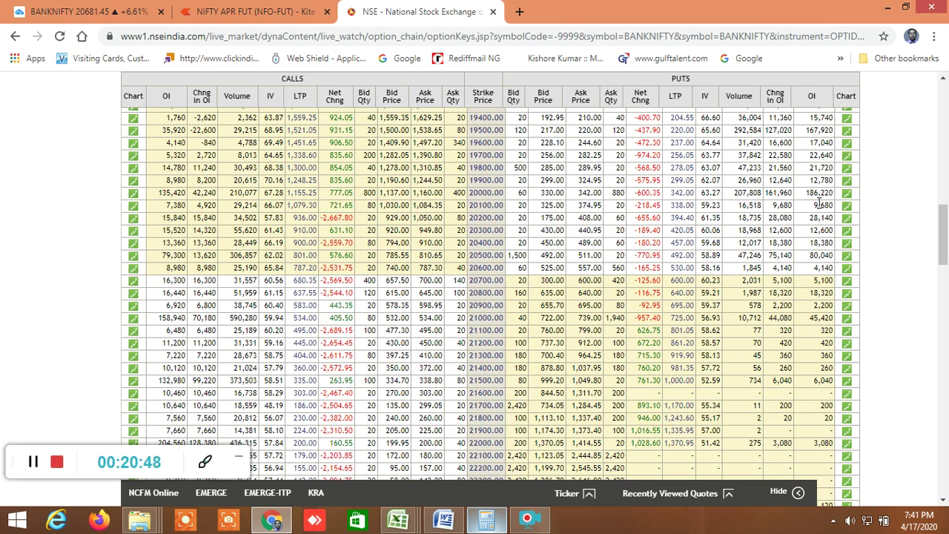
scroll(819, 202, "up", 1)
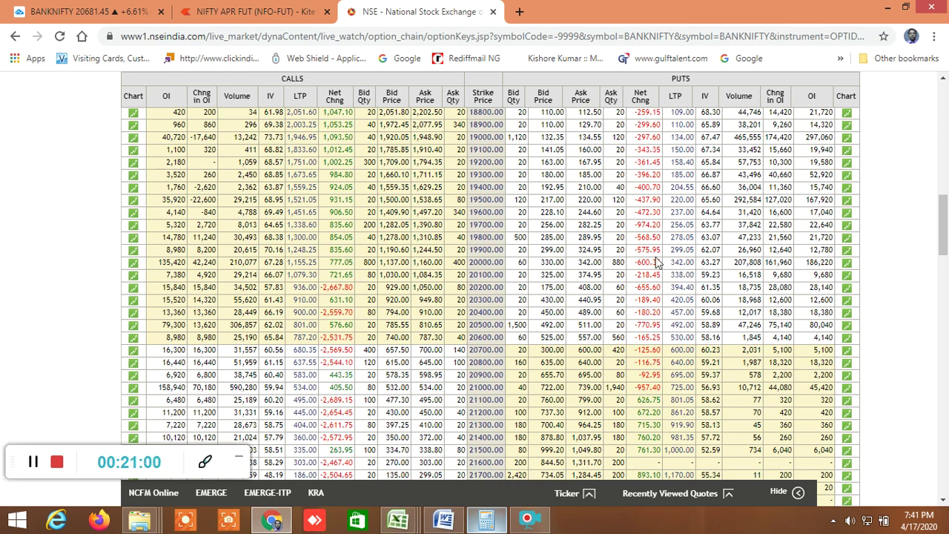
scroll(656, 260, "down", 1)
scroll(656, 260, "down", 1)
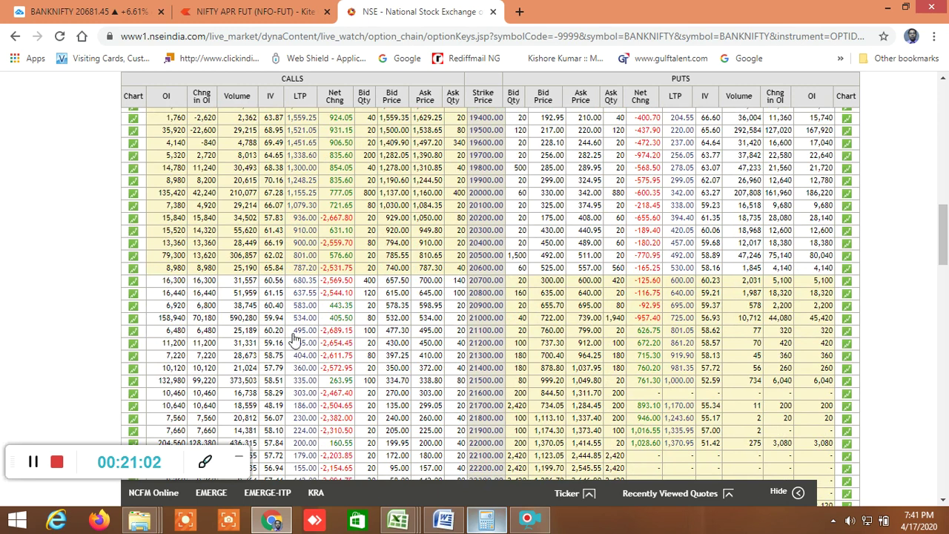
scroll(295, 338, "down", 1)
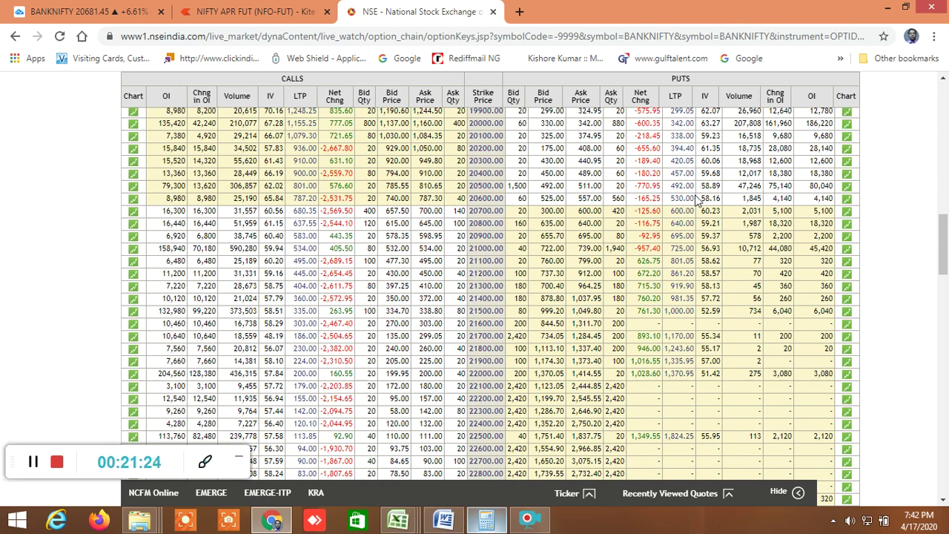
scroll(699, 202, "up", 2)
Switch to the WORKING FILE [Repaired] workbook in Excel, showing its OPTION CHAIN IV sheet
left_click(401, 520)
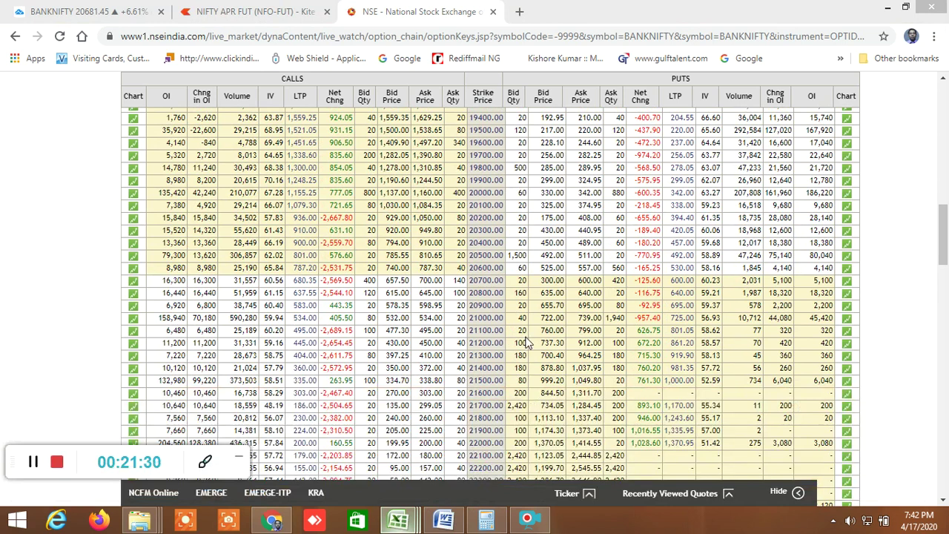
left_click(401, 520)
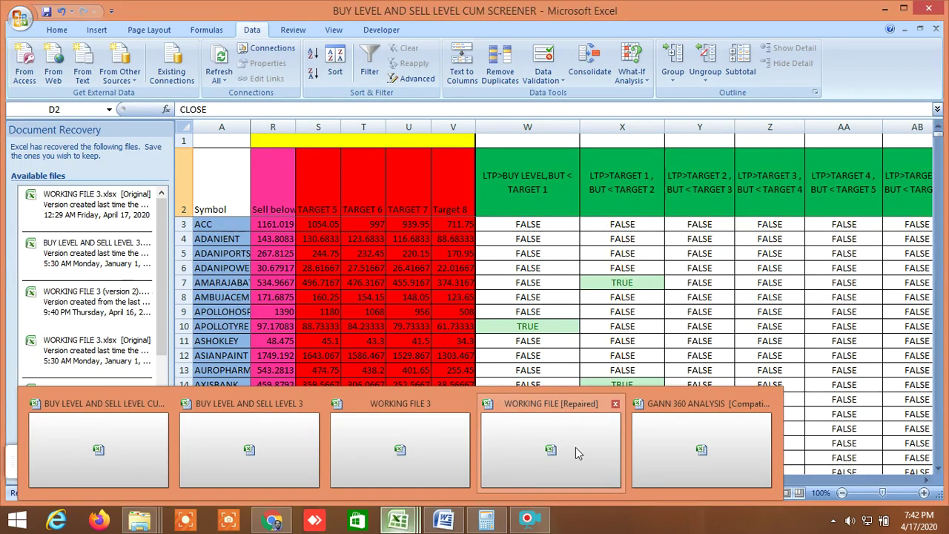
left_click(576, 447)
left_click(412, 521)
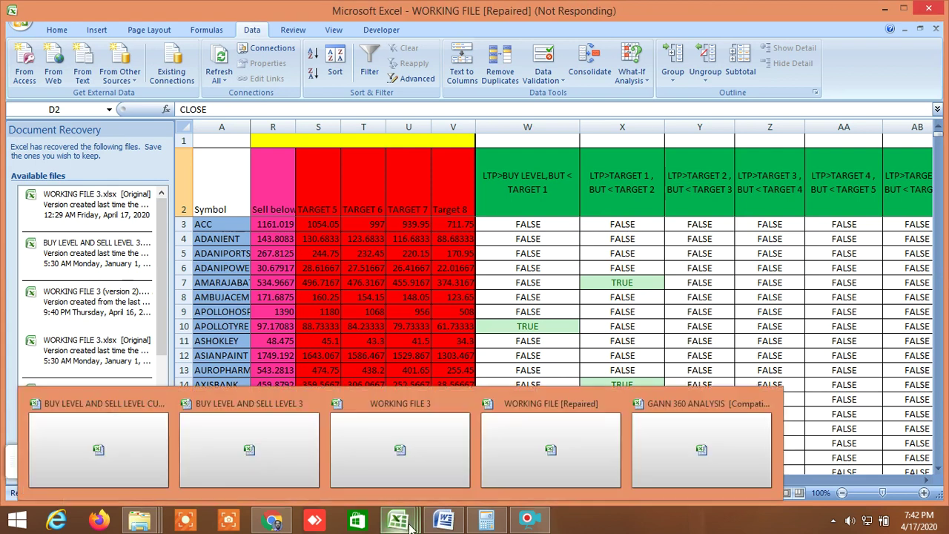
left_click(562, 460)
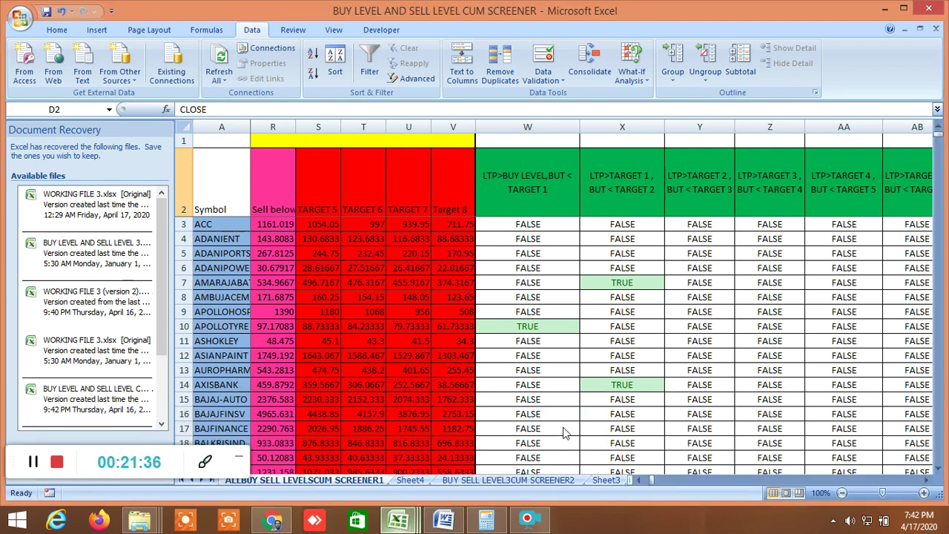
left_click(400, 521)
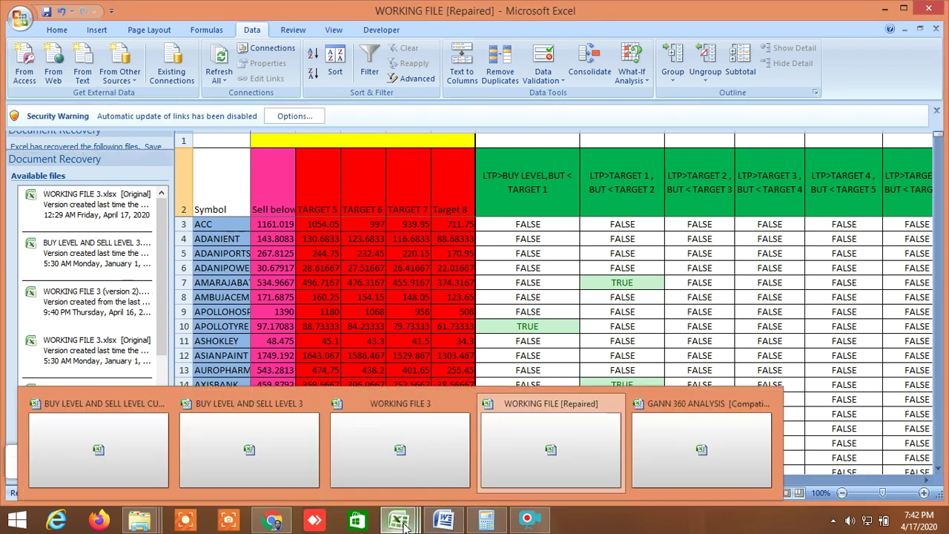
left_click(582, 452)
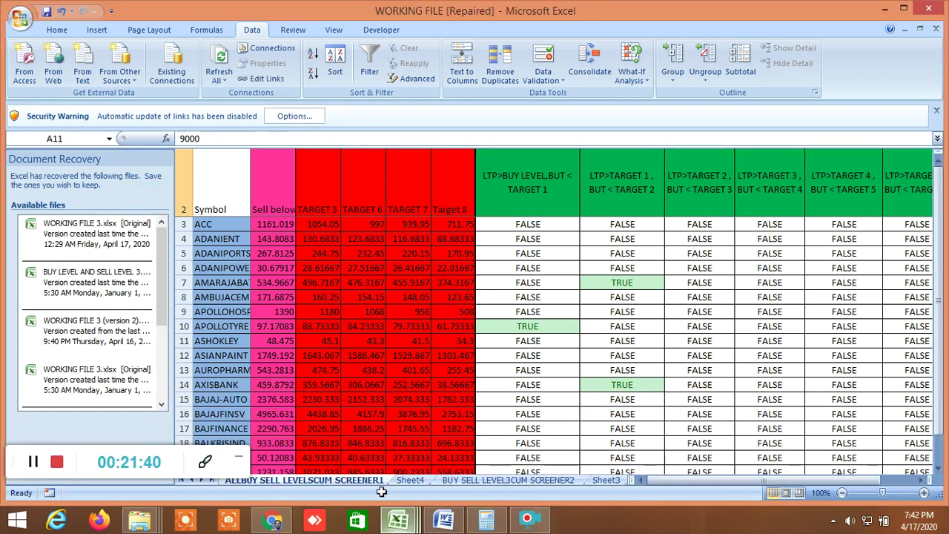
left_click(398, 522)
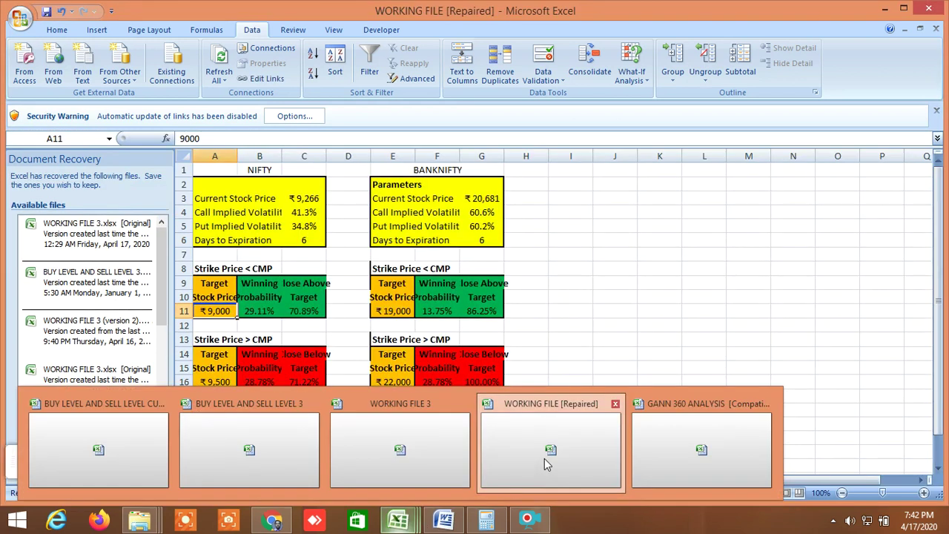
left_click(545, 464)
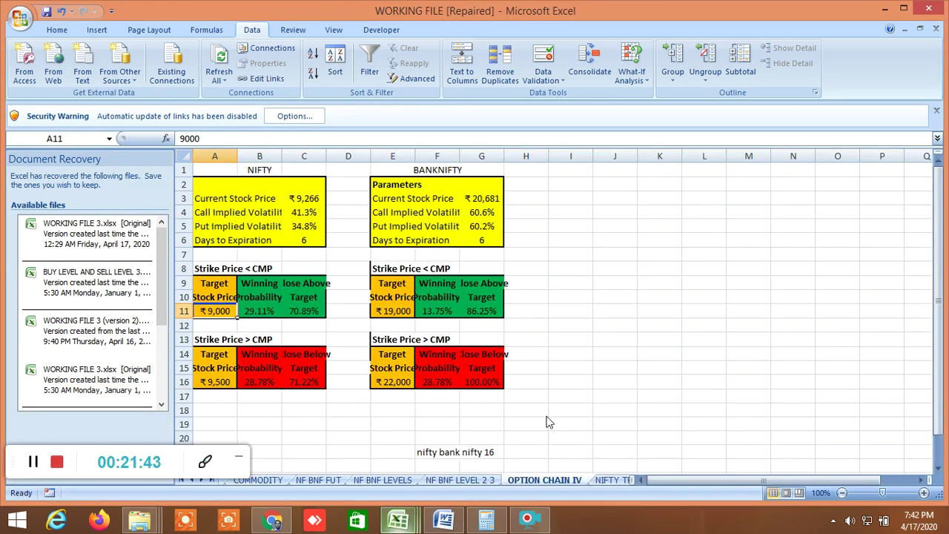
left_click(273, 408)
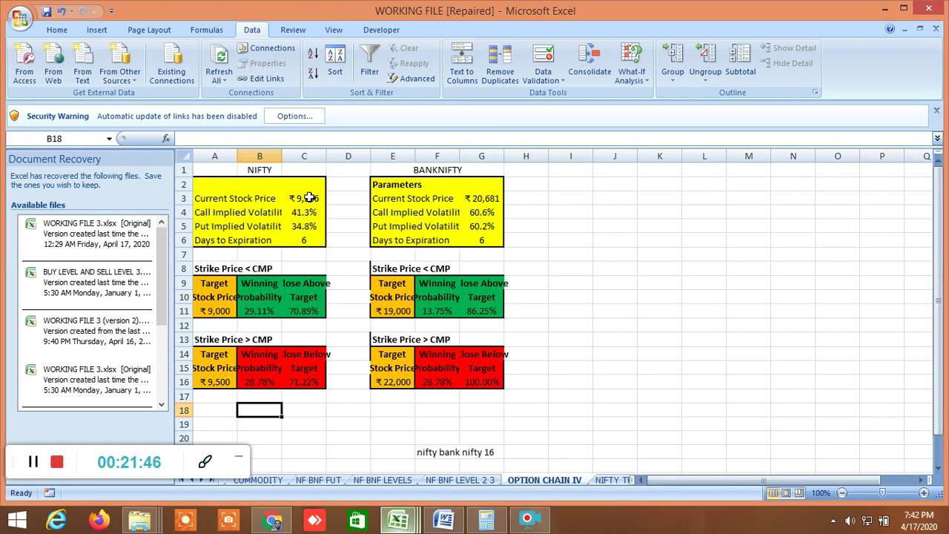
Check the BANKNIFTY option chain in Chrome, then return to the OPTION CHAIN IV sheet and examine the NIFTY target prices and probabilities
left_click(292, 523)
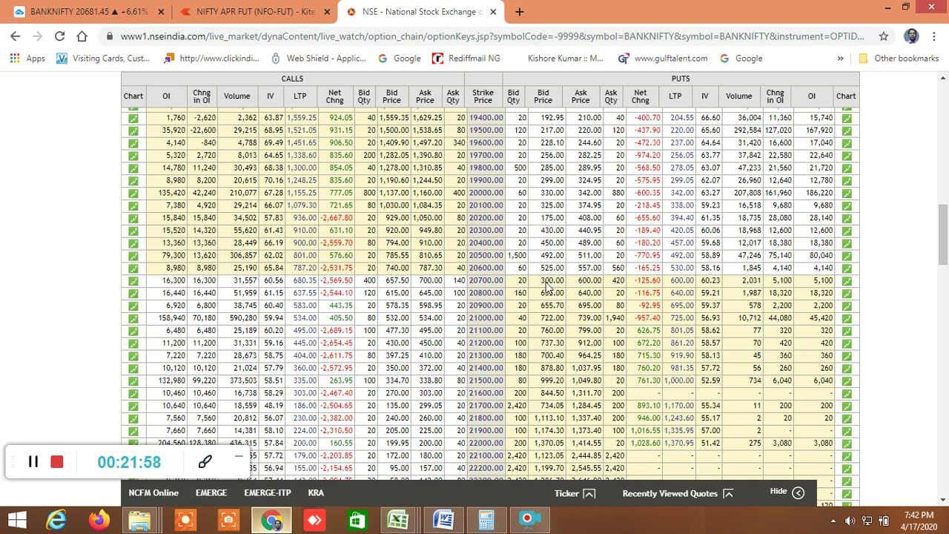
left_click(398, 519)
left_click(567, 457)
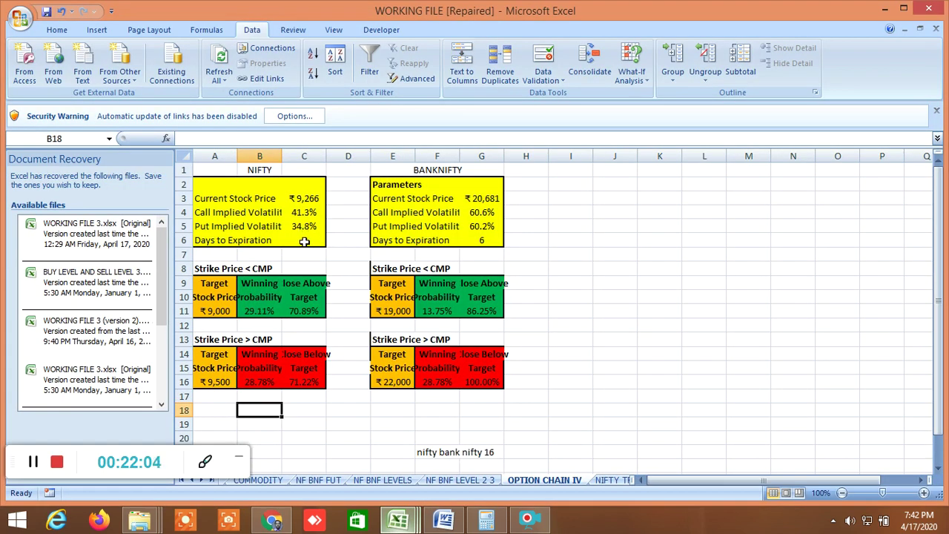
left_click(372, 255)
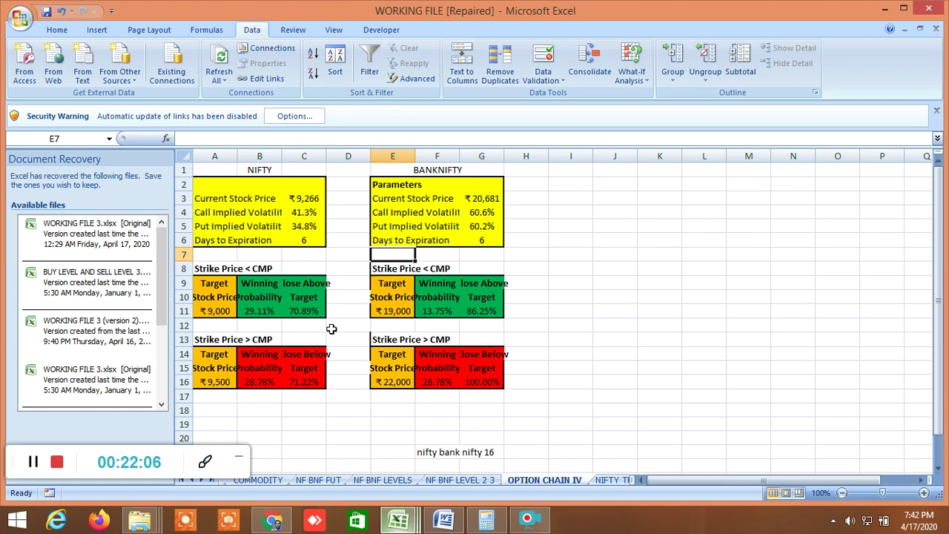
left_click(226, 310)
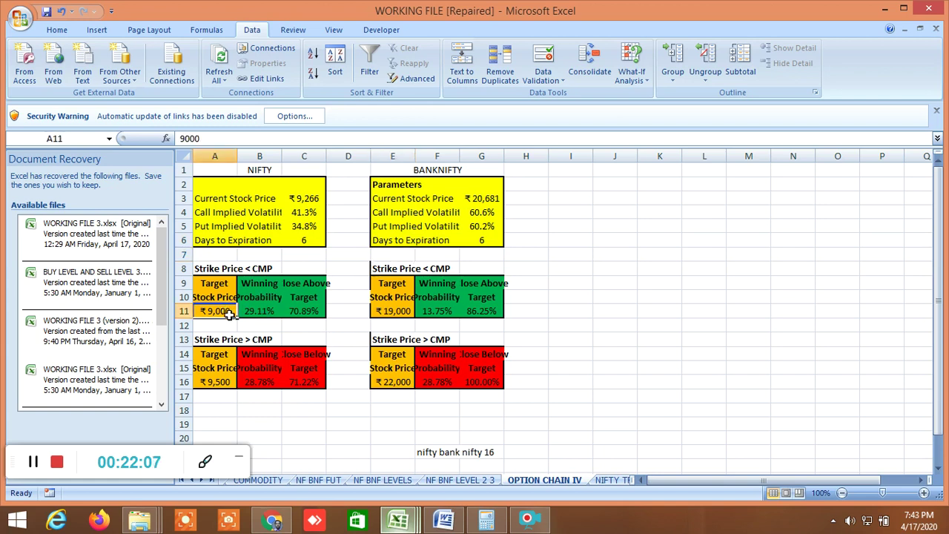
left_click(224, 382)
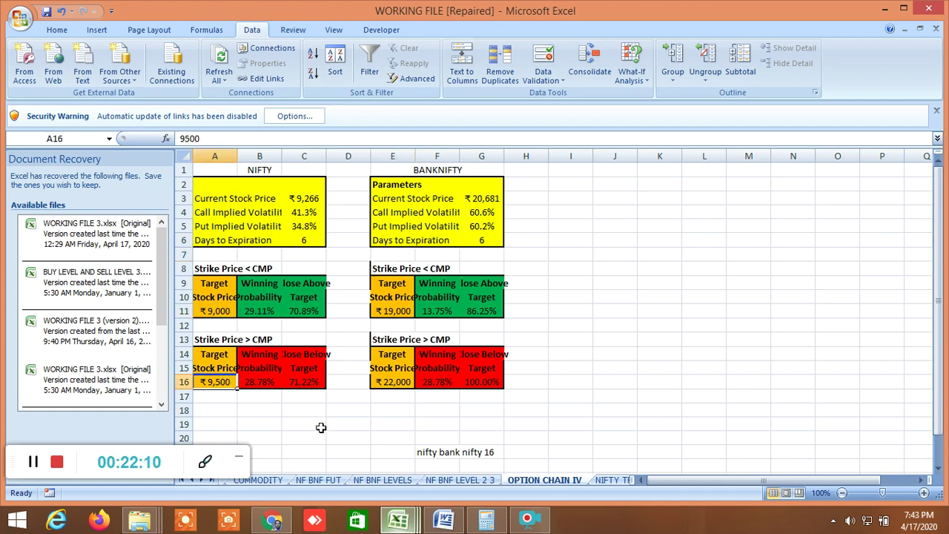
Try NIFTY target stock prices of 8900 and then 8800 in the Strike Price < CMP table
left_click(225, 310)
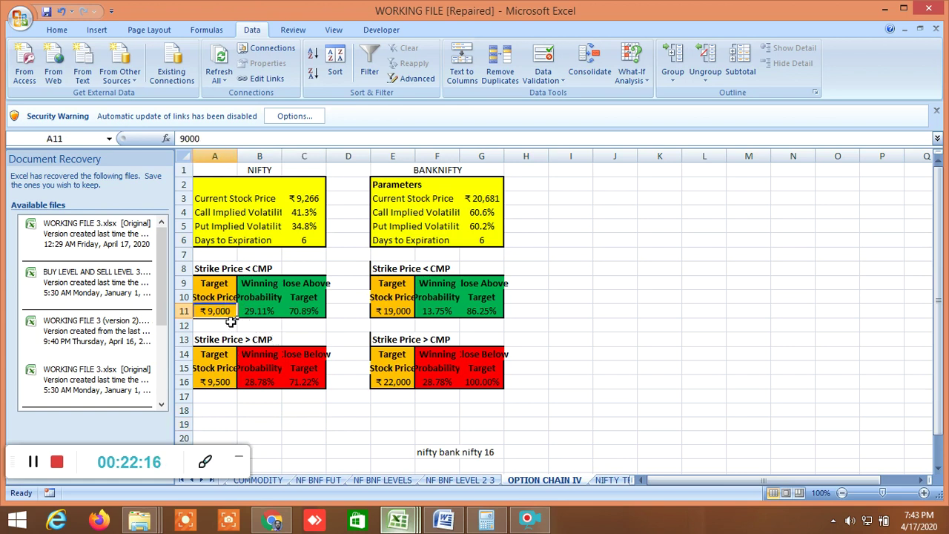
type("8900")
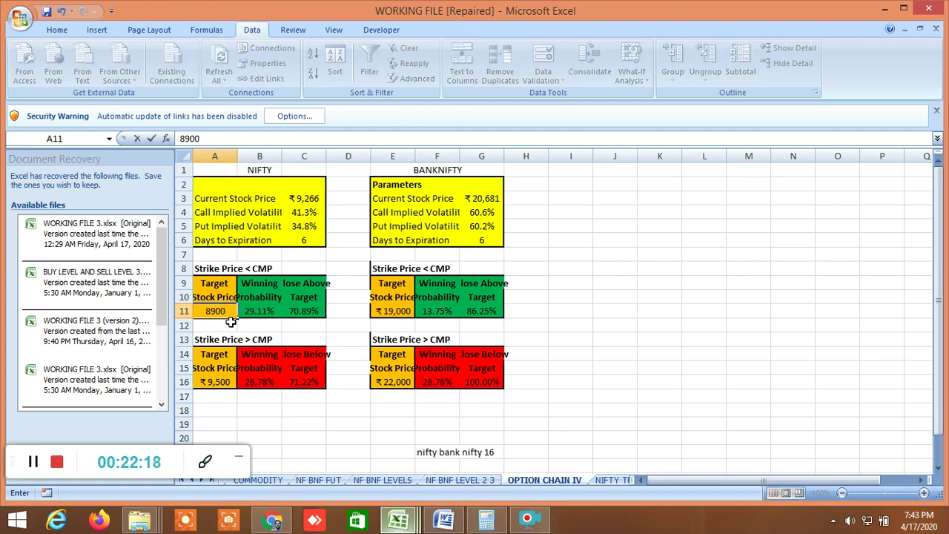
left_click(301, 439)
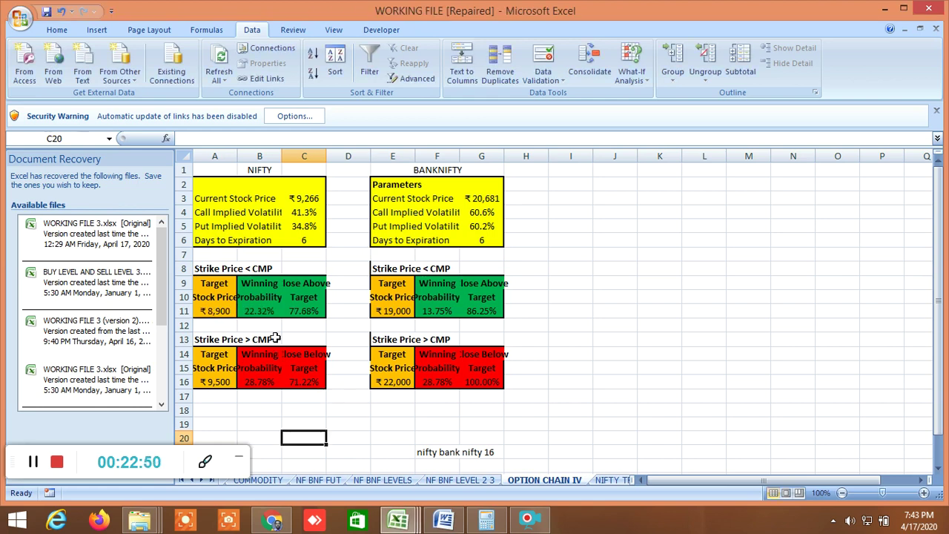
left_click(222, 311)
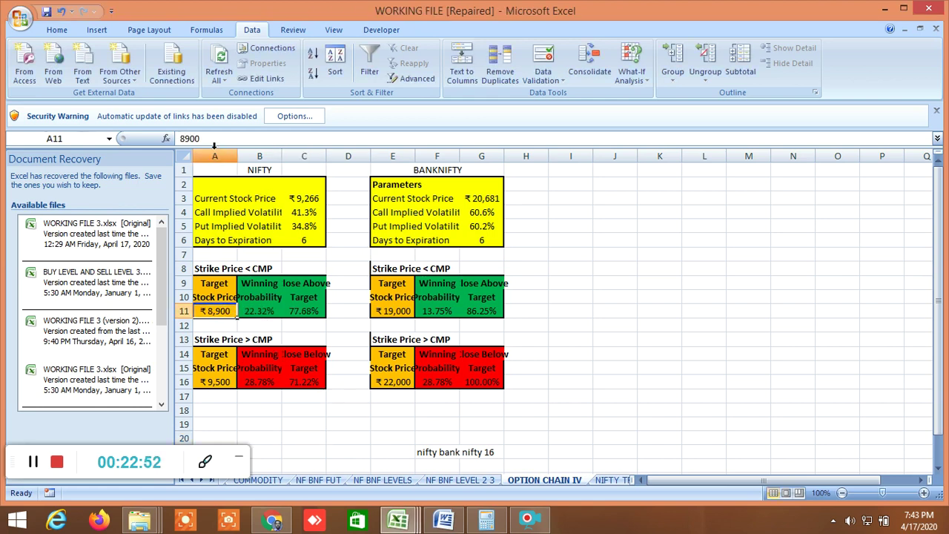
left_click(187, 138)
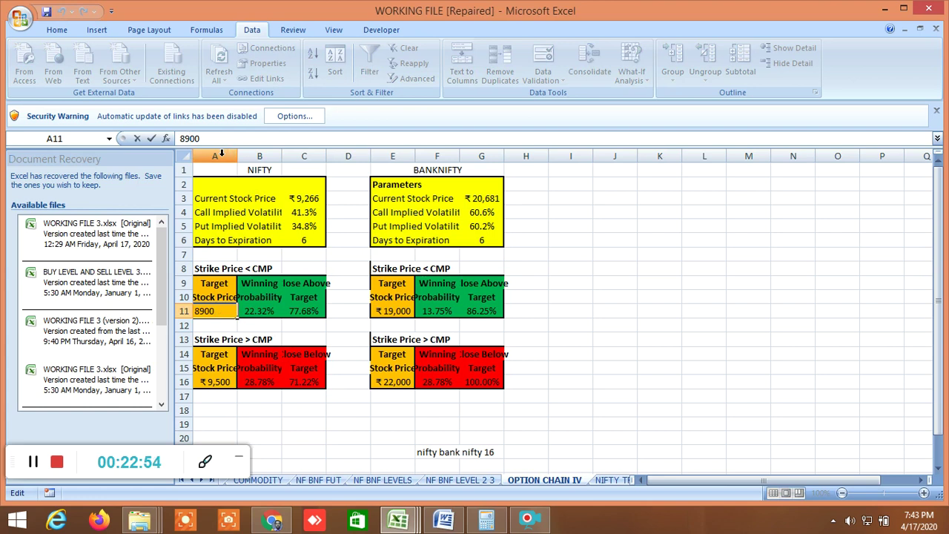
key("BackSpace")
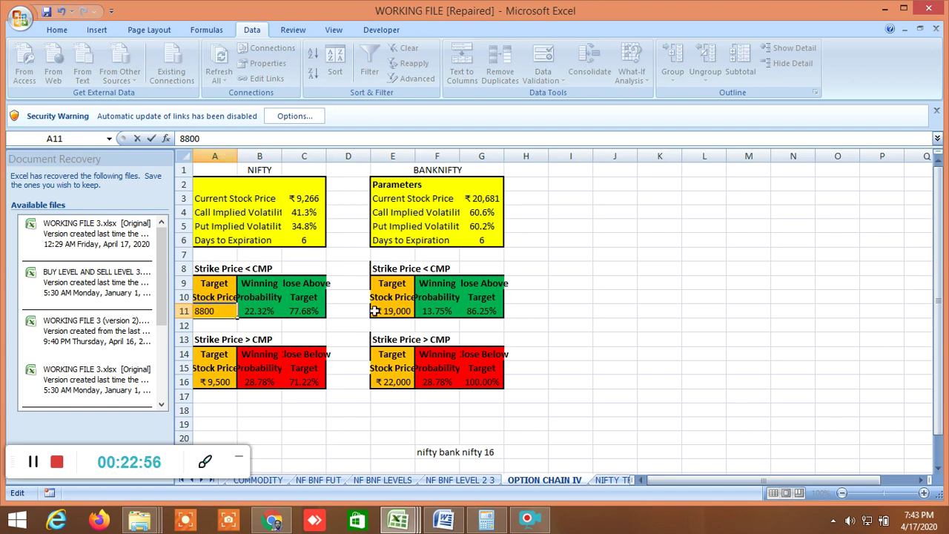
left_click(310, 437)
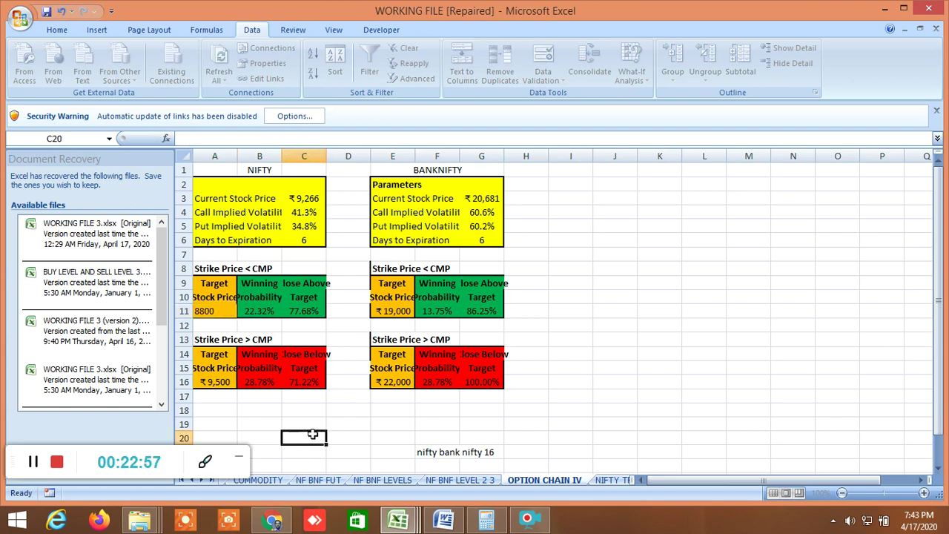
Try a NIFTY target stock price of 9700 in the Strike Price > CMP table
left_click(223, 382)
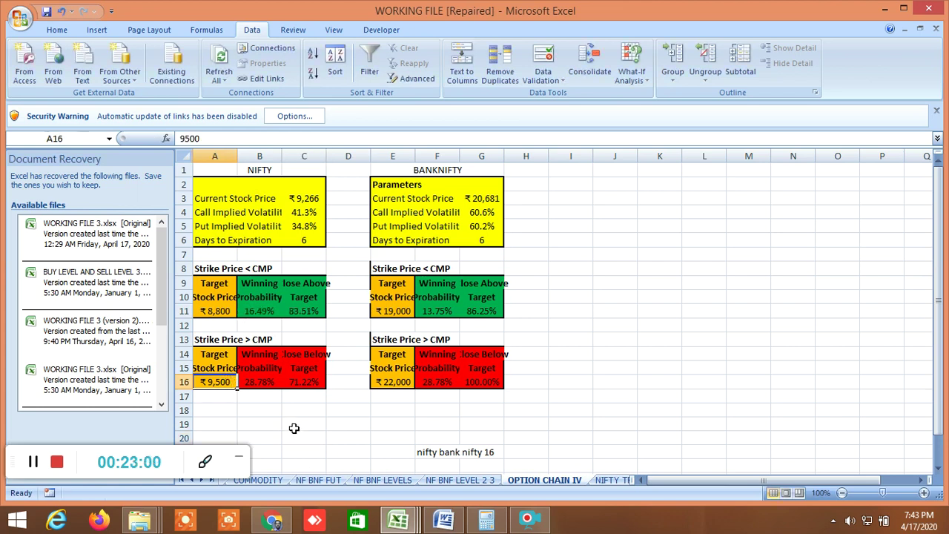
type("9700")
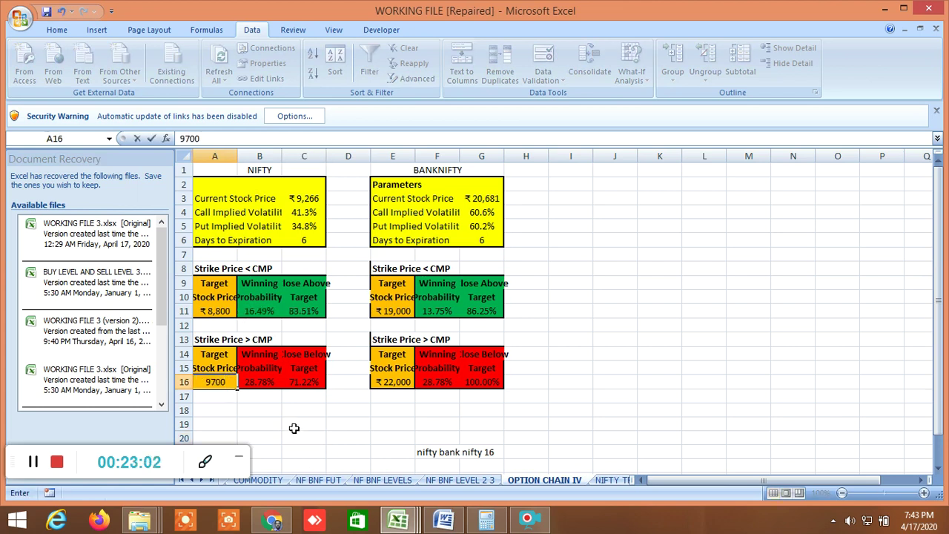
key("Return")
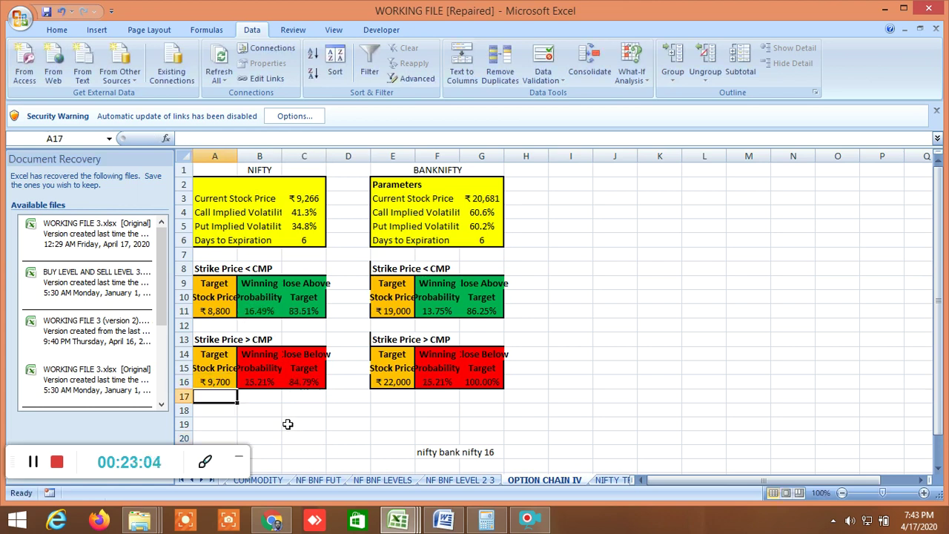
Set the NIFTY target stock prices back to 9500 for Strike Price > CMP and 9000 for Strike Price < CMP
left_click(219, 383)
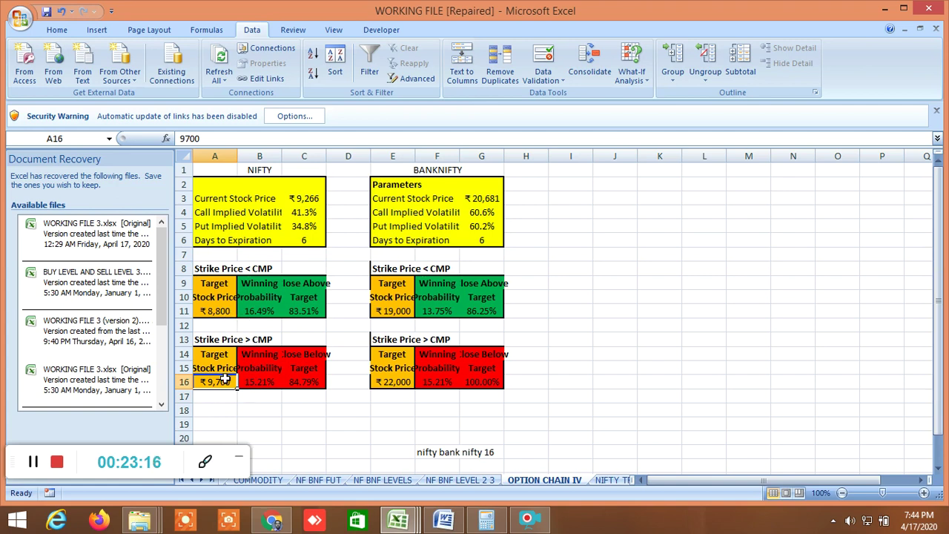
type("9500")
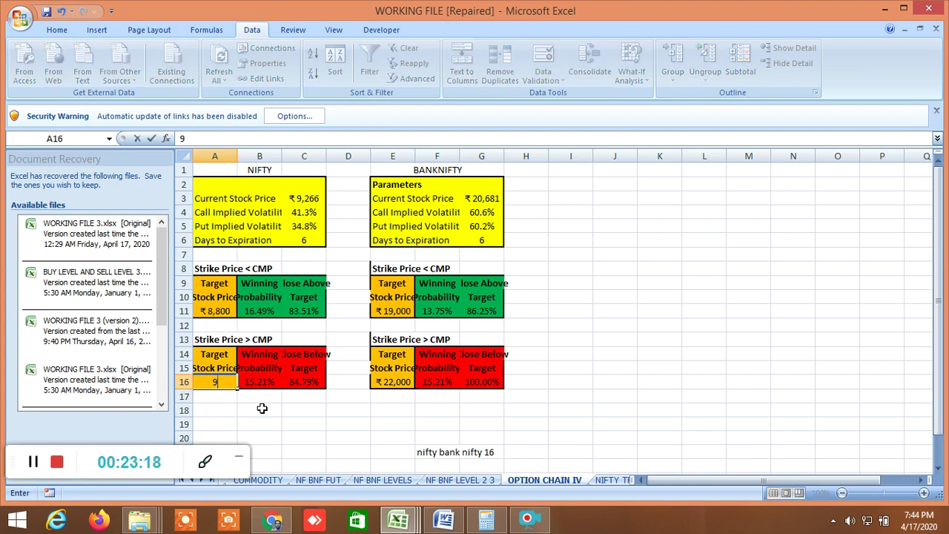
left_click(282, 424)
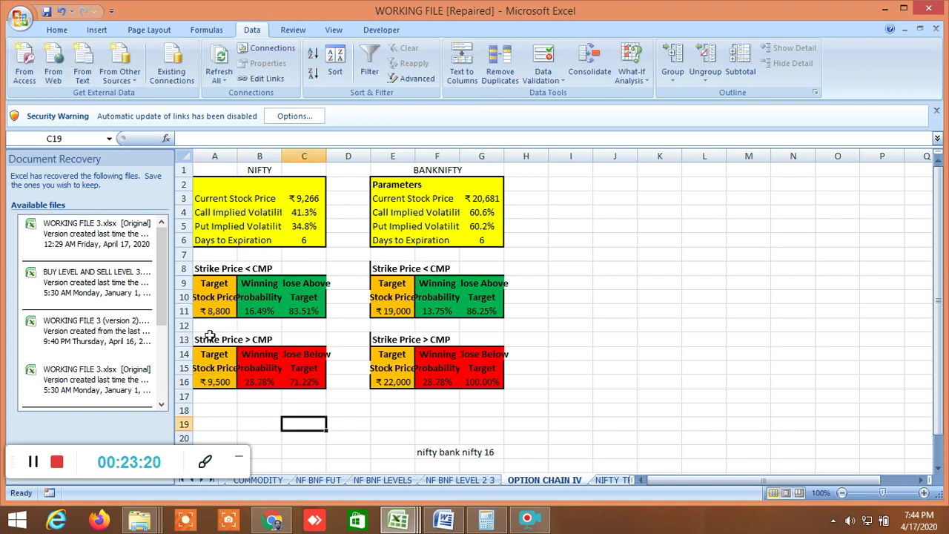
left_click(215, 312)
type("9000")
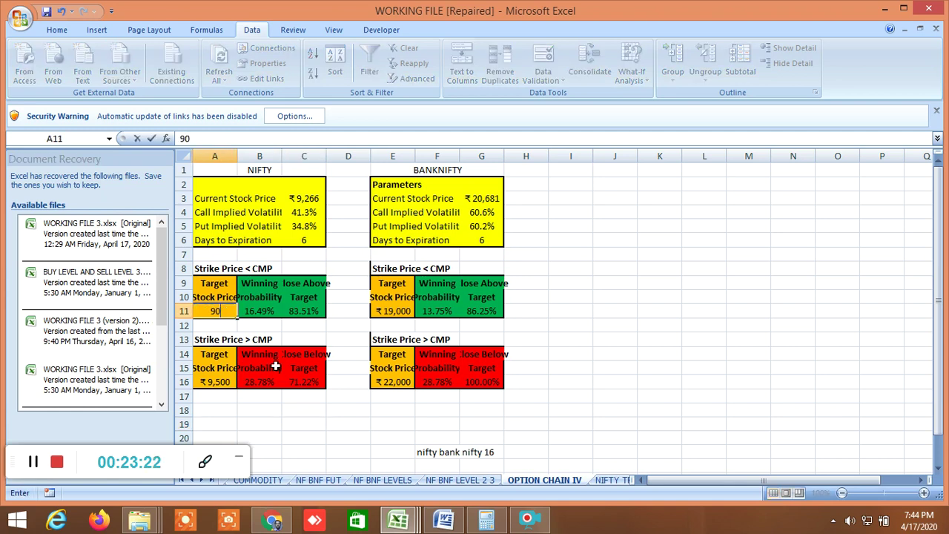
left_click(289, 426)
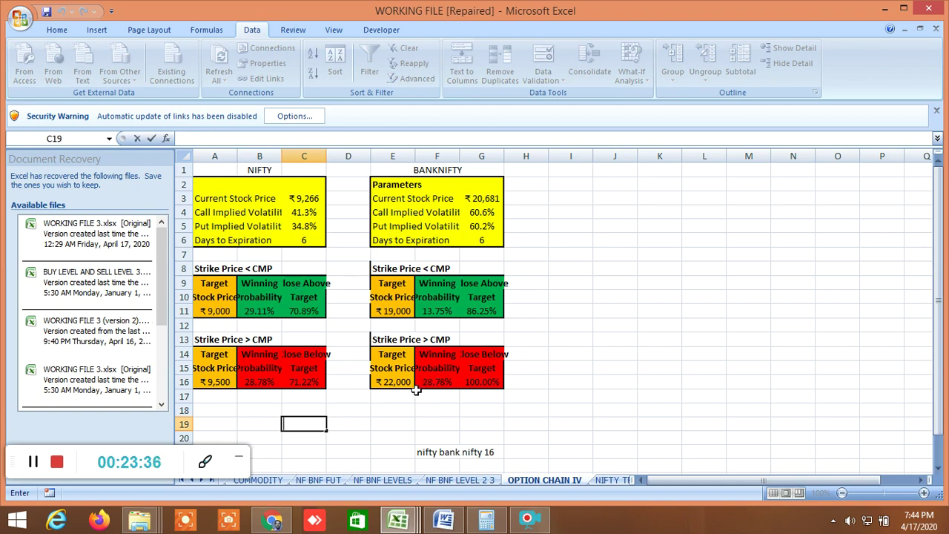
Enter 22000 as the BANKNIFTY target stock price in the Strike Price > CMP table
left_click(407, 382)
type("22000")
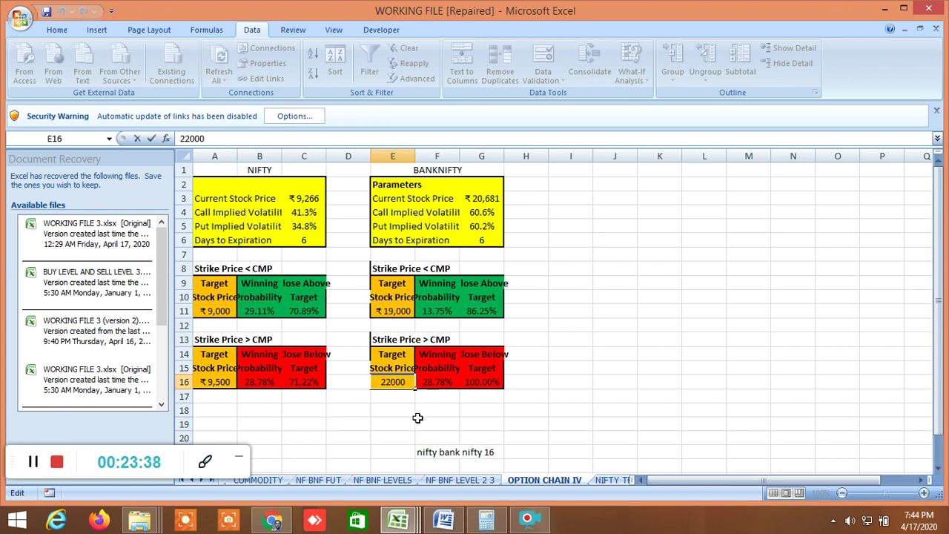
left_click(418, 418)
left_click(406, 381)
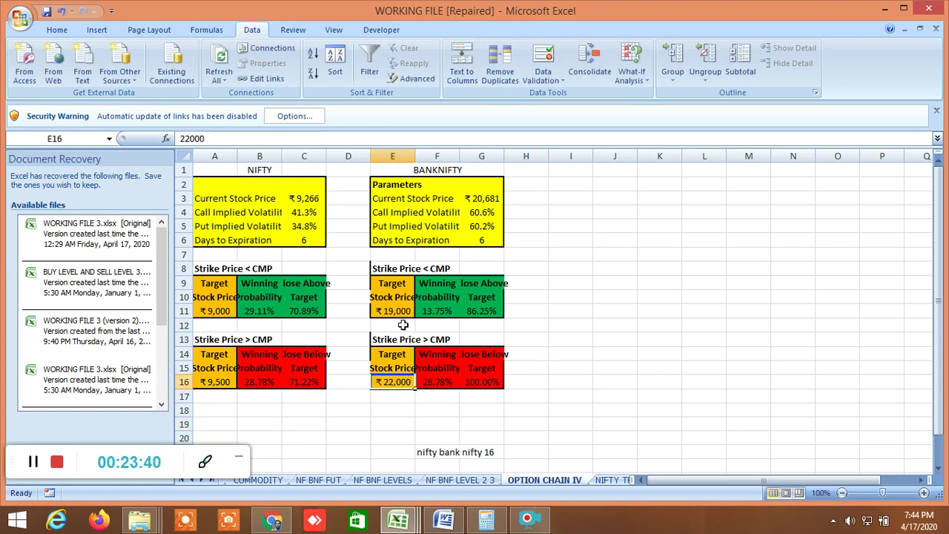
Review the BANKNIFTY target stock prices and winning probabilities in the Strike Price < CMP and Strike Price > CMP tables
left_click(468, 331)
left_click(410, 313)
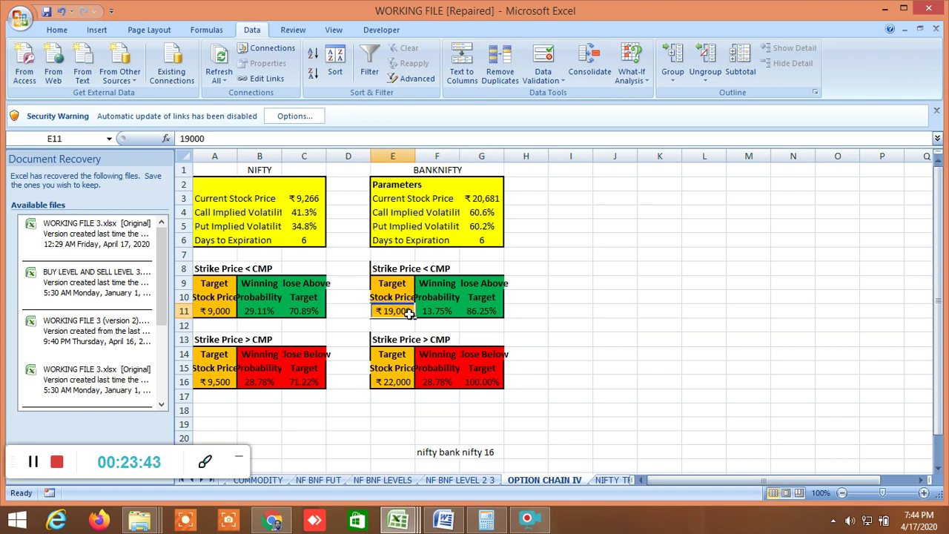
left_click(473, 339)
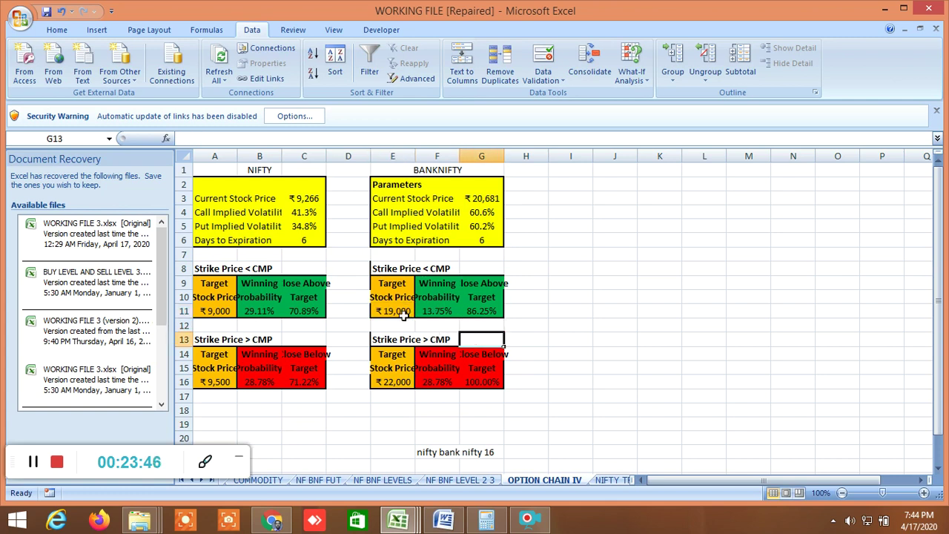
Switch to the GANN 360 ANALYSIS workbook and examine the price levels from the first to the third circle
mouse_move(398, 520)
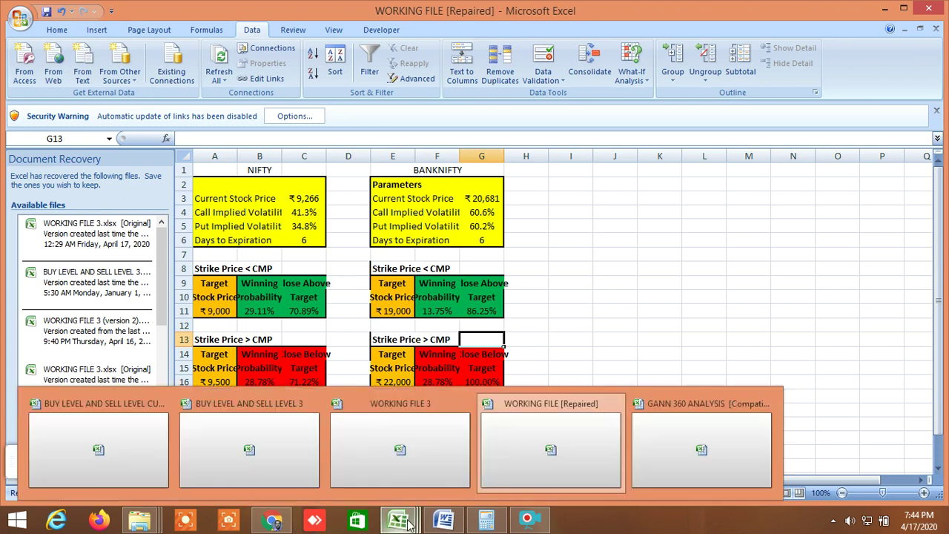
left_click(718, 457)
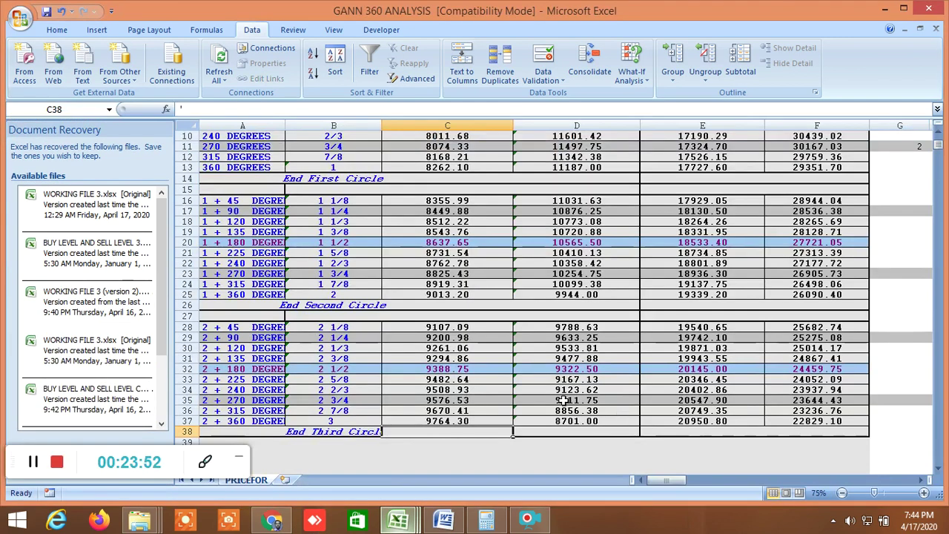
scroll(507, 409, "up", 3)
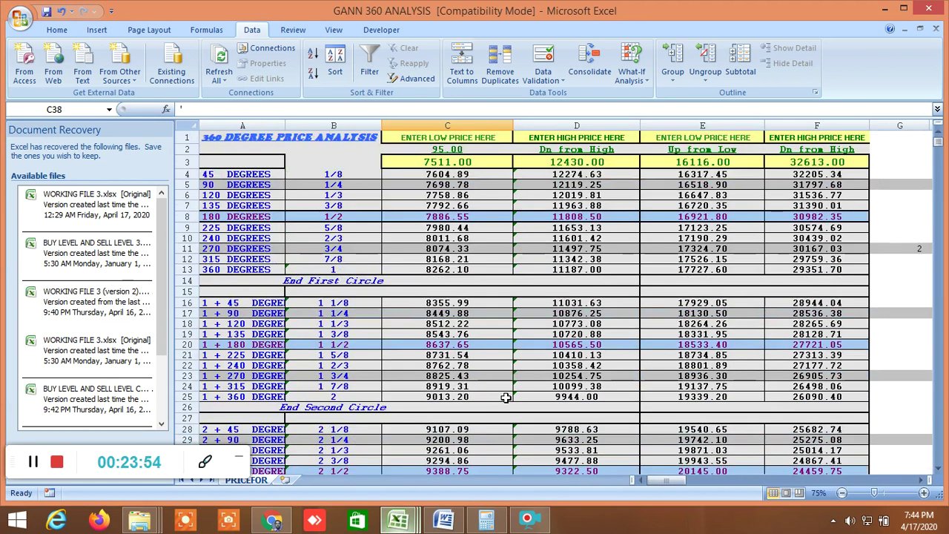
scroll(507, 397, "down", 3)
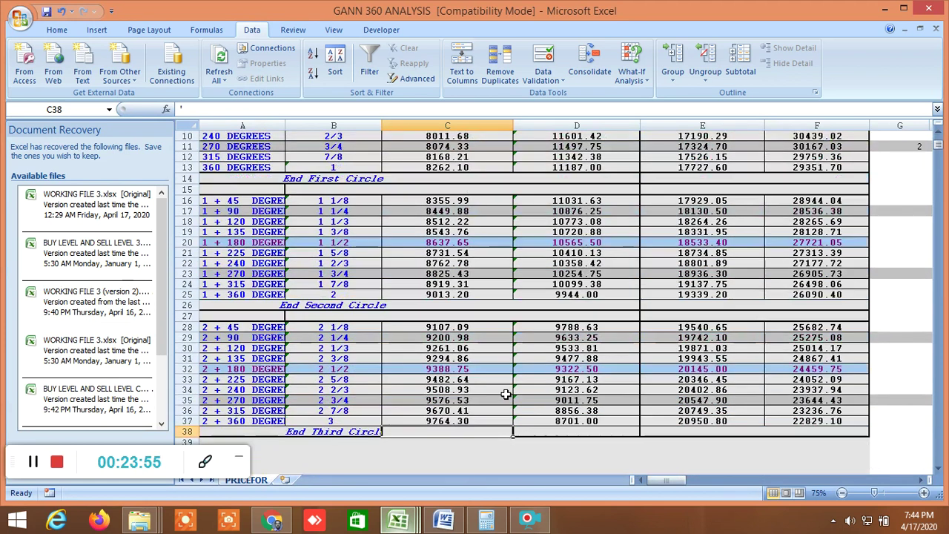
left_click(446, 368)
left_click(460, 444)
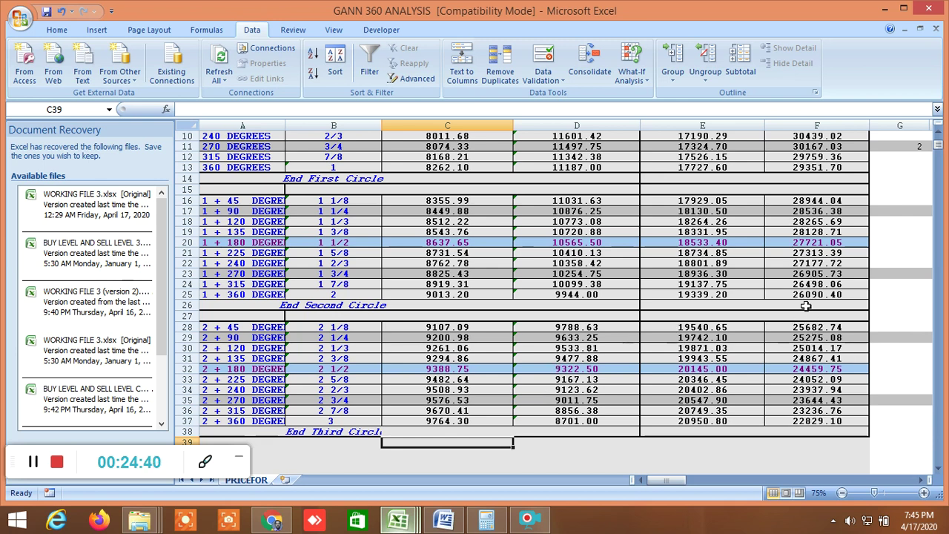
In the BUY LEVEL AND SELL LEVEL CUM SCREENER workbook, look up the Gann degree and time to reverse for NIFTY and BANKNIFTY
mouse_move(400, 526)
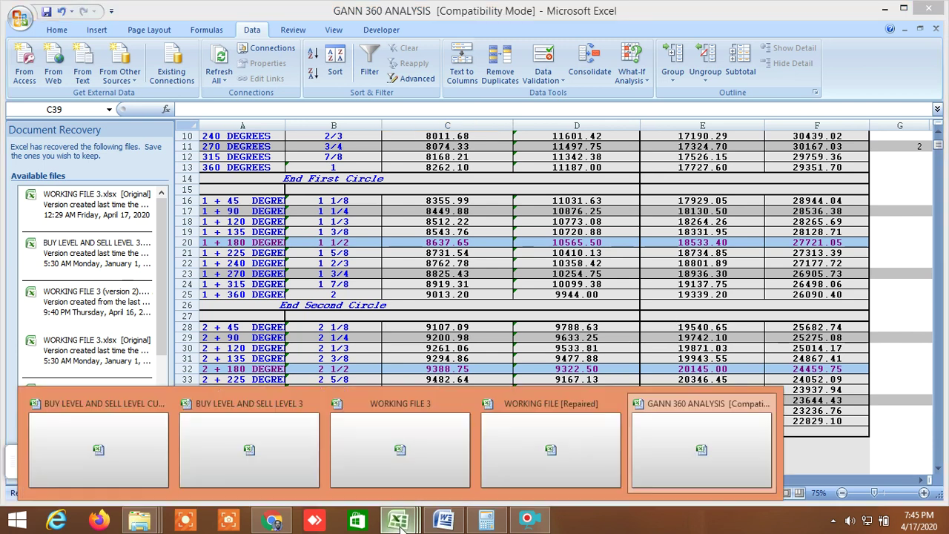
left_click(133, 454)
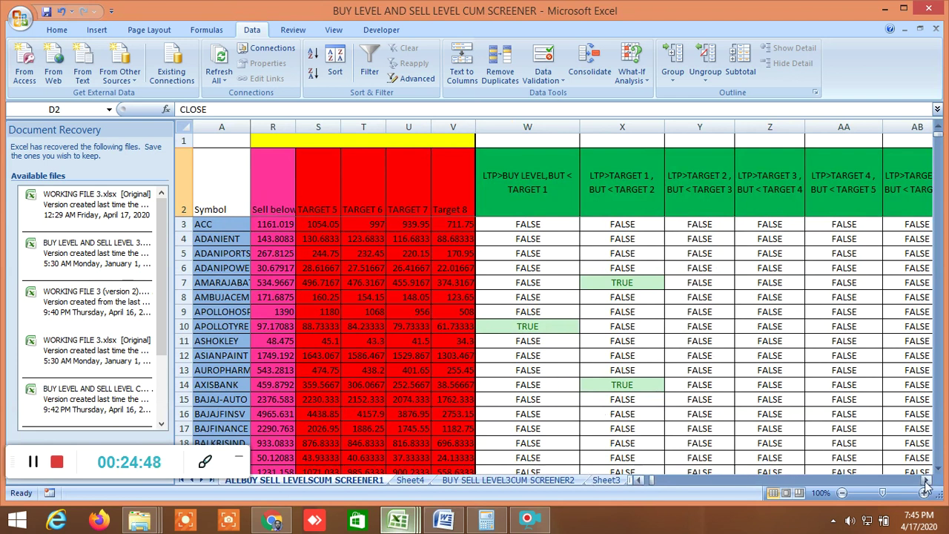
scroll(546, 409, "down", 9)
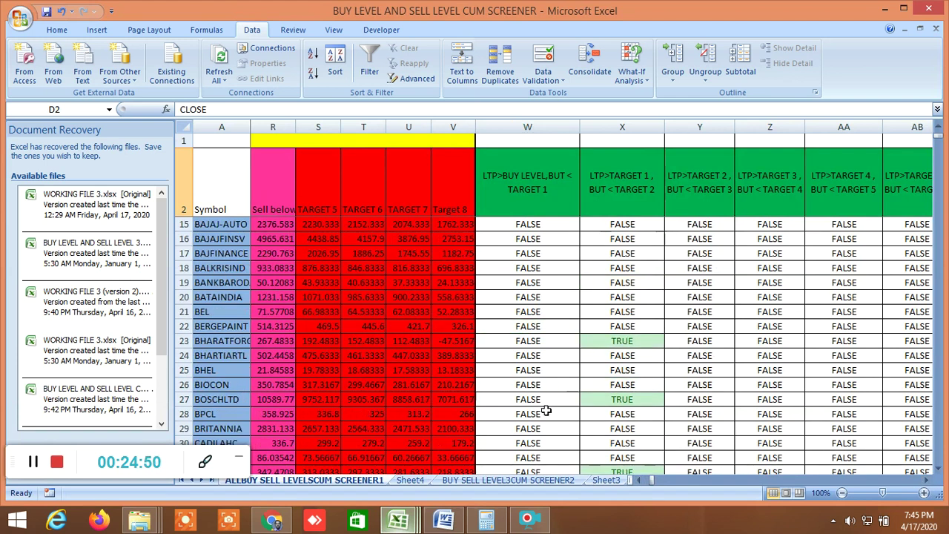
scroll(546, 410, "down", 20)
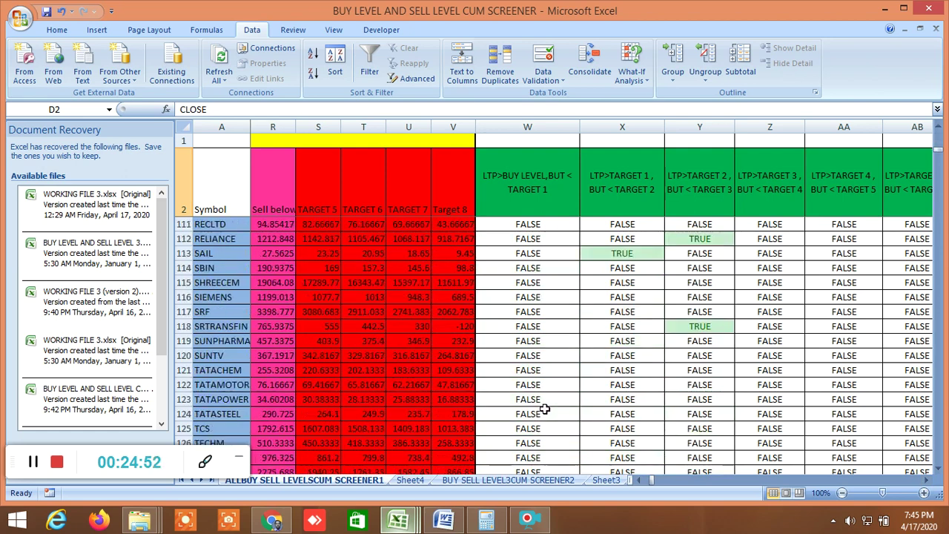
scroll(545, 410, "down", 4)
scroll(546, 409, "up", 1)
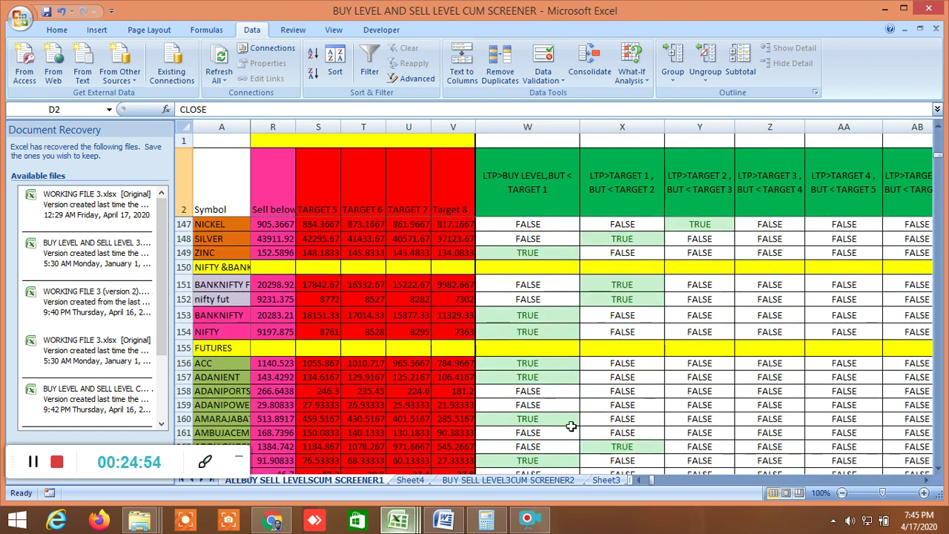
left_click_drag(652, 481, 770, 487)
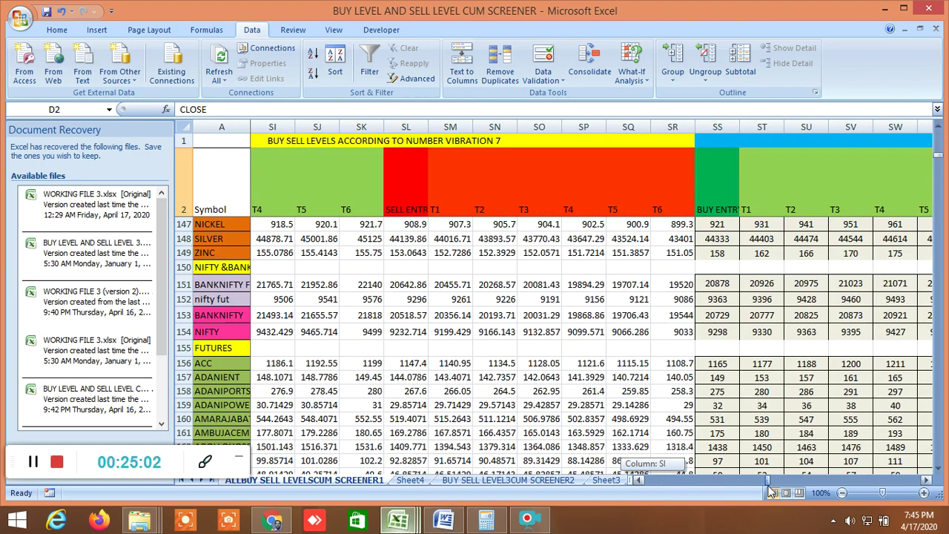
left_click_drag(771, 492, 745, 486)
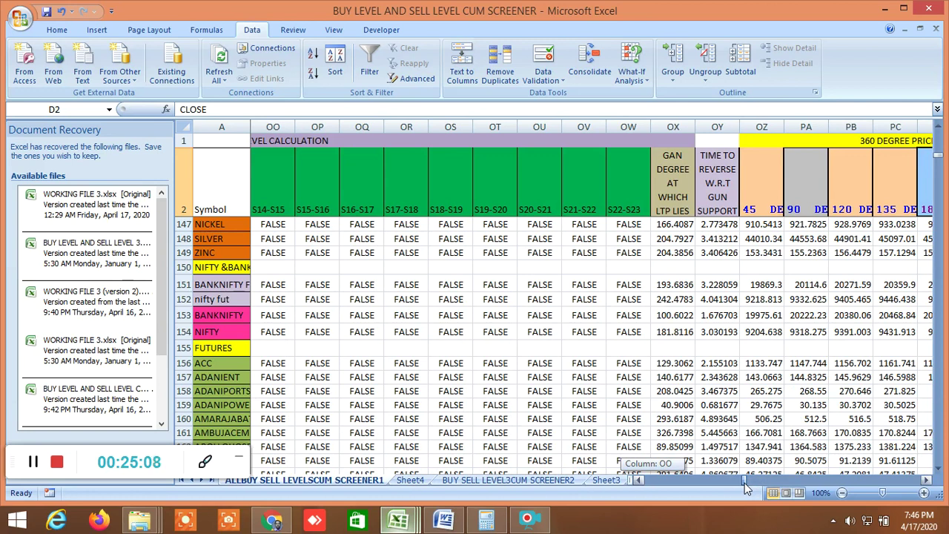
left_click_drag(745, 483, 745, 483)
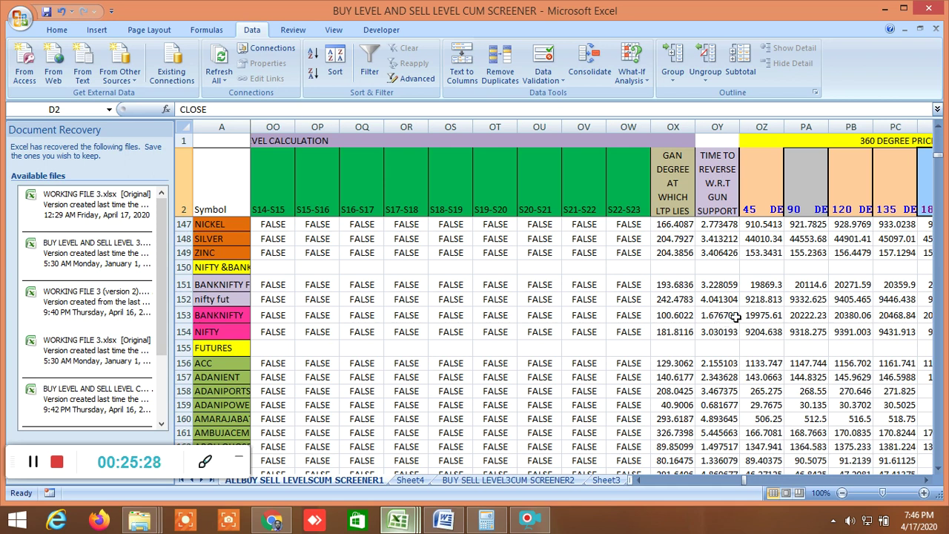
Examine the 360 degree price analysis upside first cycle levels for the NIFTY and BANKNIFTY rows
left_click(925, 483)
left_click(925, 483)
left_click(926, 484)
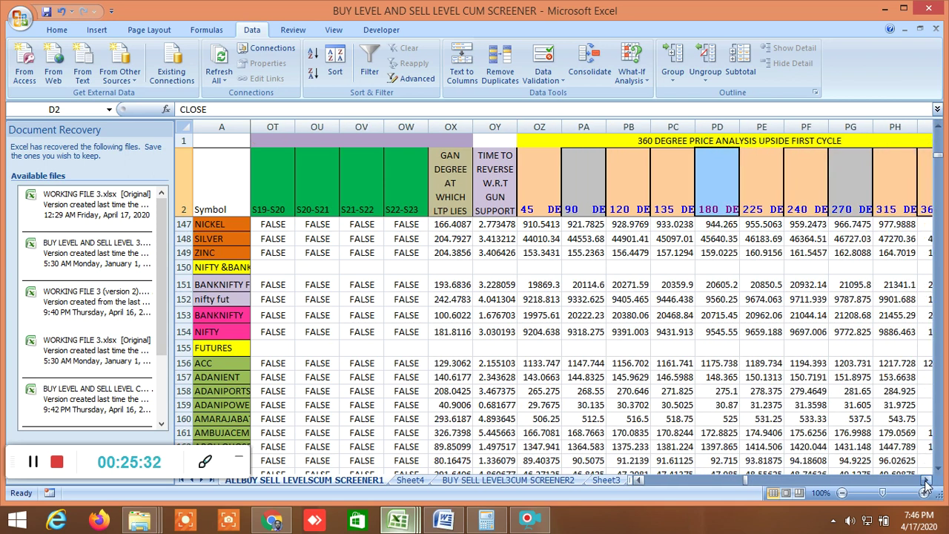
left_click(926, 483)
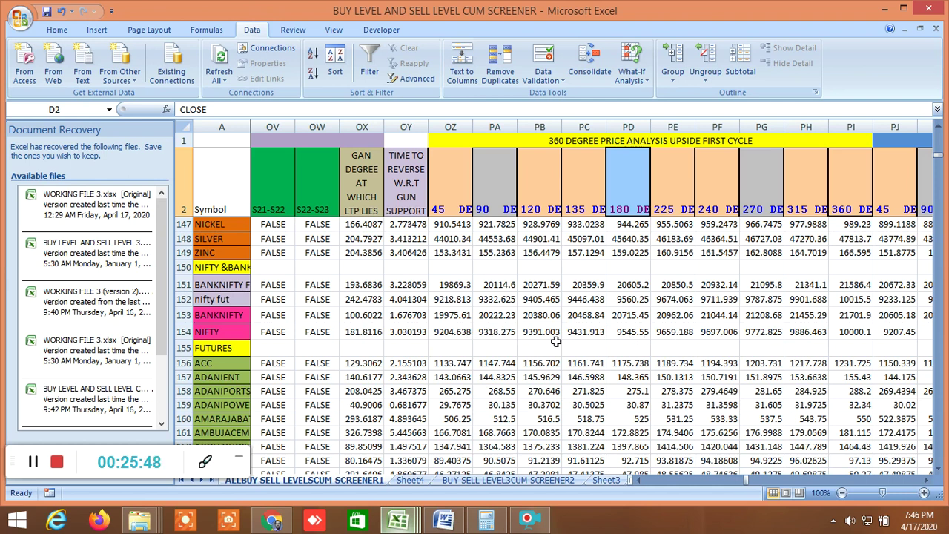
left_click(928, 480)
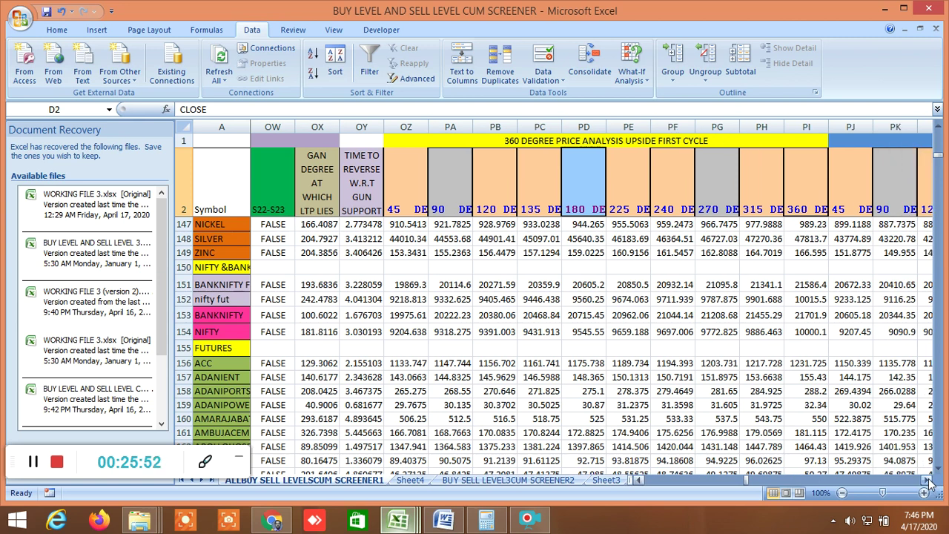
left_click(928, 481)
double_click(927, 480)
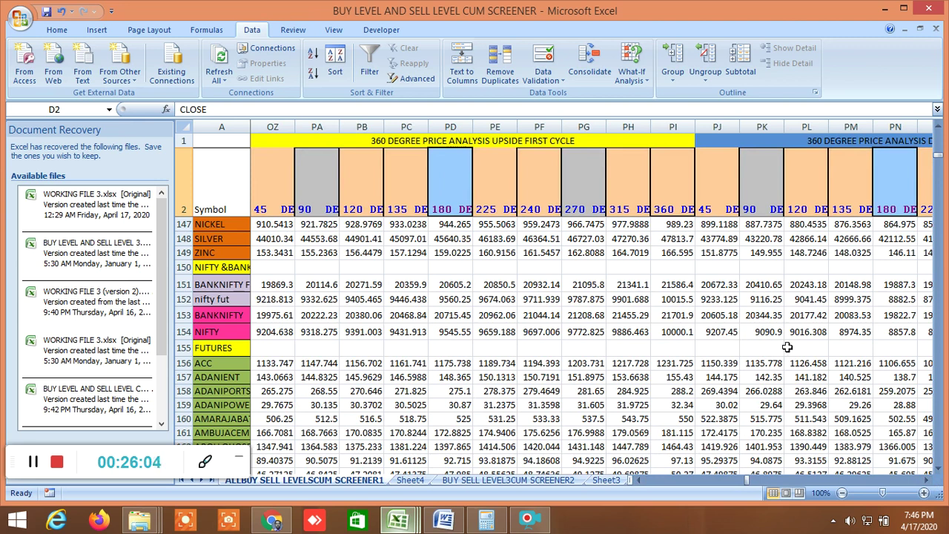
Compare the downside first cycle levels of NIFTY and BANKNIFTY with their upside first cycle levels, through 360 degrees
left_click(925, 480)
left_click(926, 480)
left_click(925, 481)
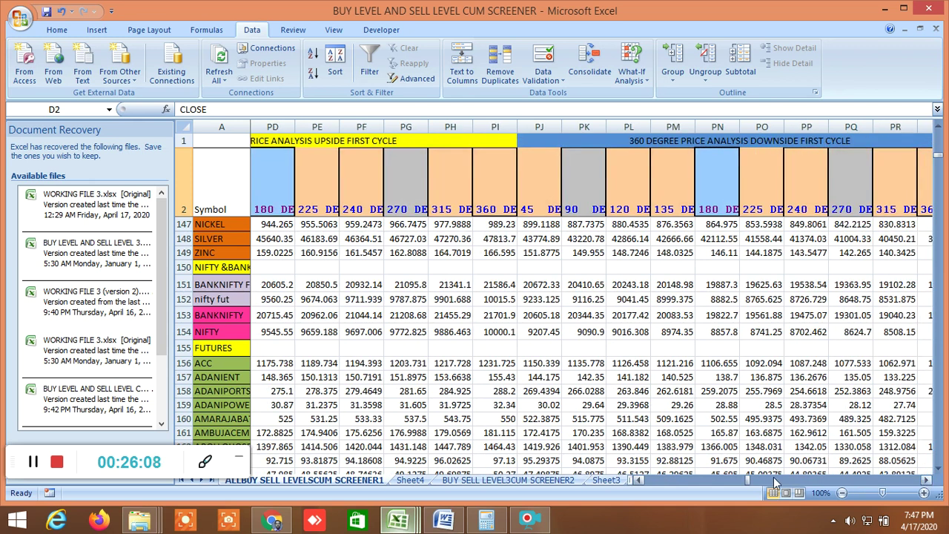
left_click(637, 481)
left_click(636, 481)
left_click(638, 481)
left_click(638, 480)
left_click(638, 481)
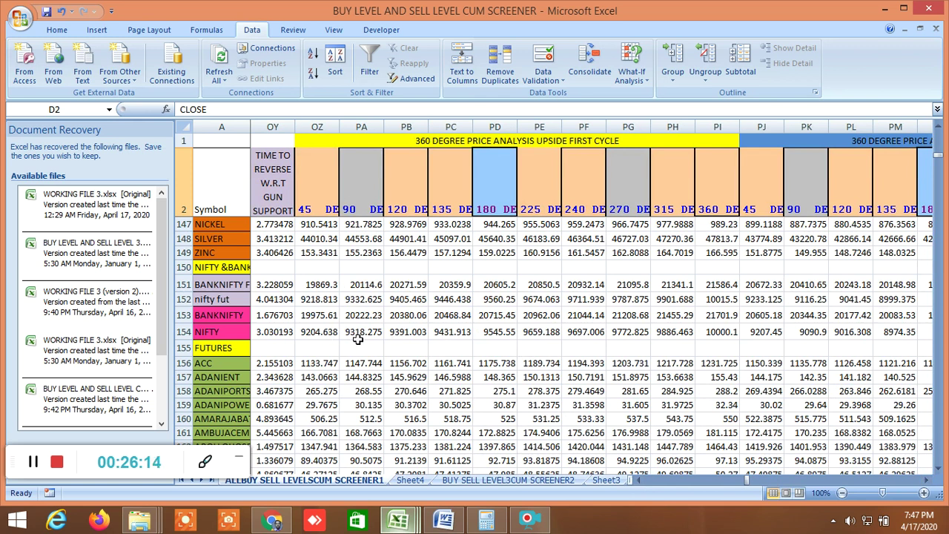
left_click(926, 482)
left_click(926, 482)
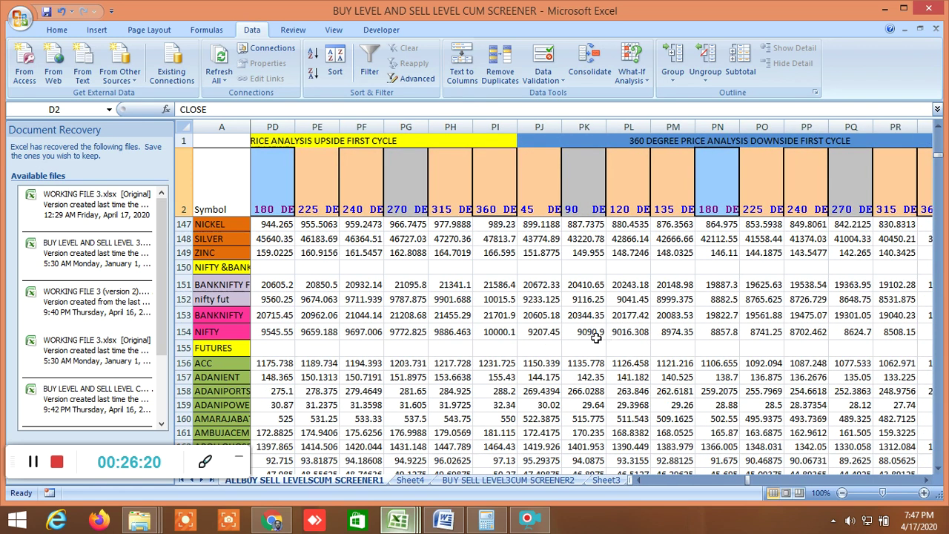
left_click(926, 482)
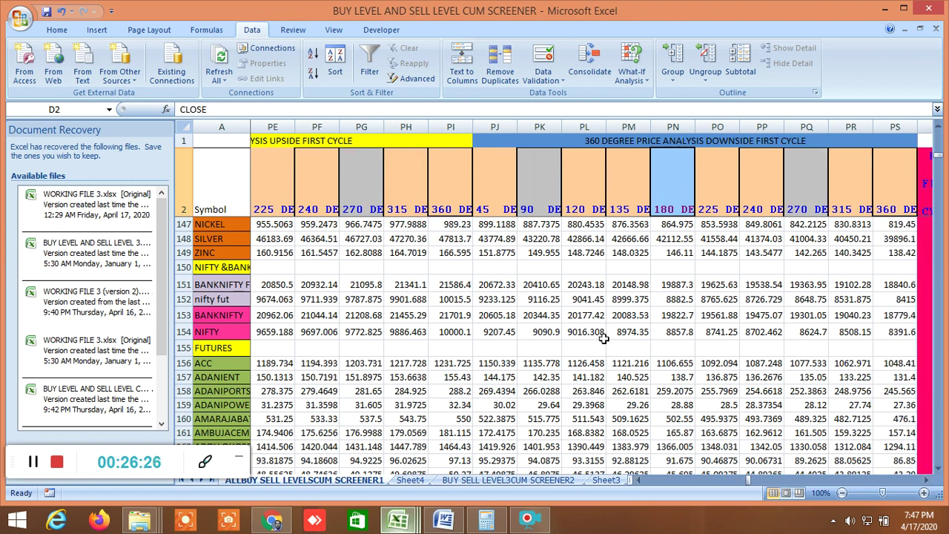
left_click(926, 482)
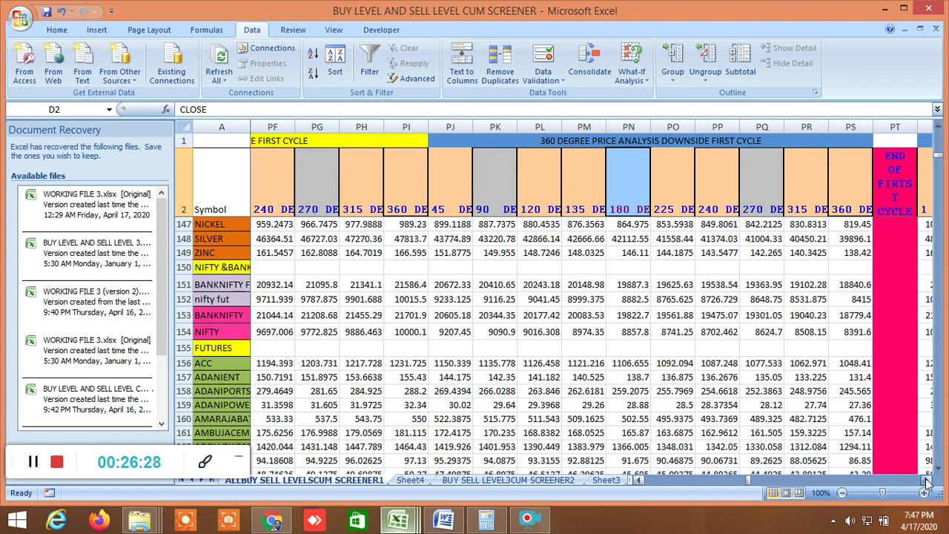
Review the upside and downside second cycle levels of the 360 degree price analysis for NIFTY and BANKNIFTY
left_click(926, 482)
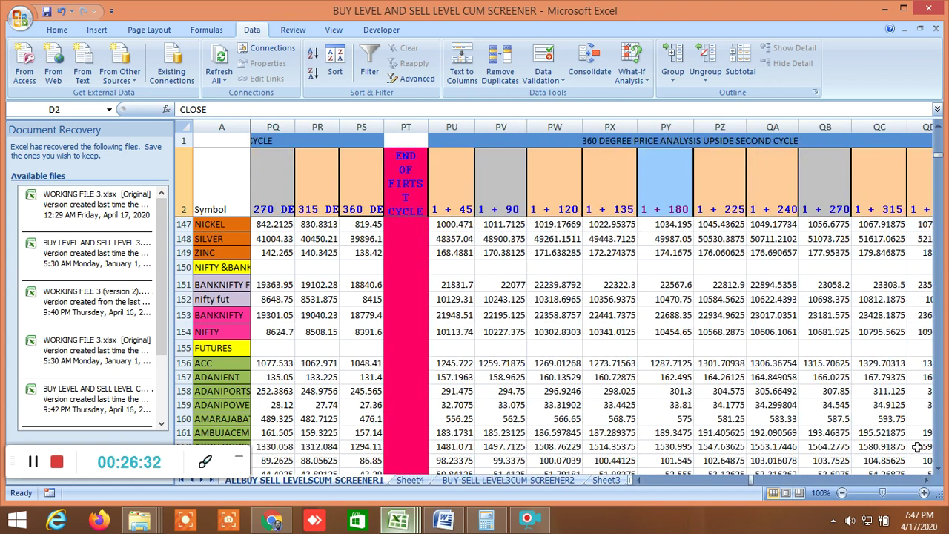
left_click(926, 482)
left_click(926, 482)
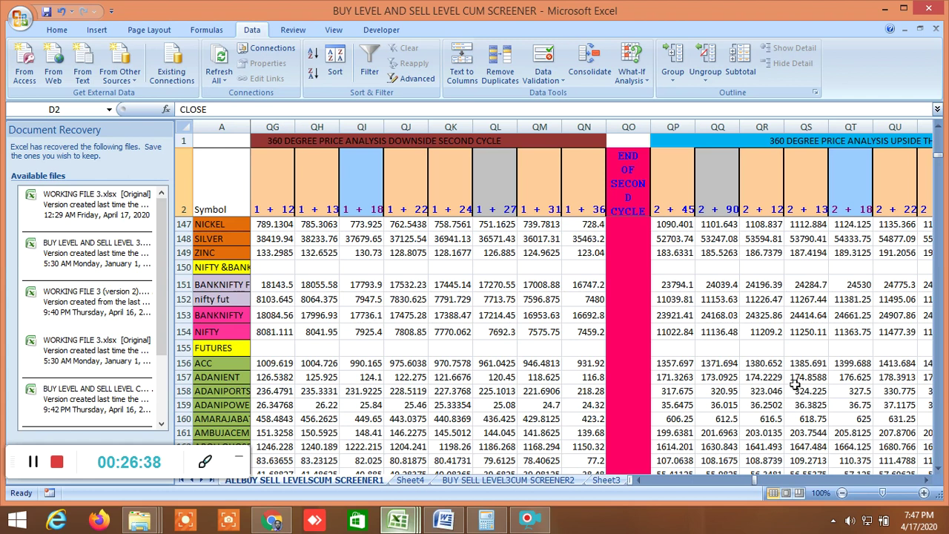
Review the upside and downside third cycle levels of the 360 degree price analysis for NIFTY and BANKNIFTY
left_click(927, 482)
left_click(927, 482)
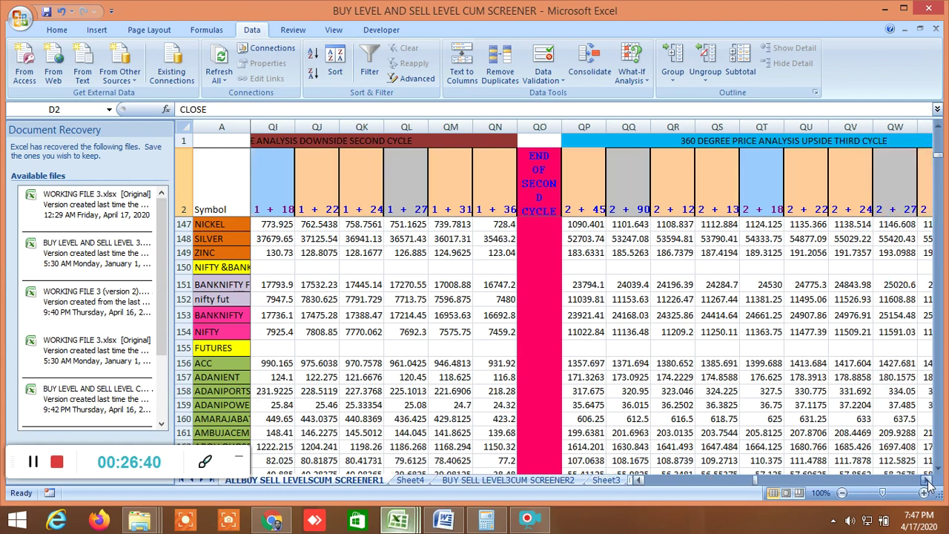
left_click(927, 482)
left_click(927, 482)
left_click(927, 482)
left_click(927, 482)
left_click(927, 482)
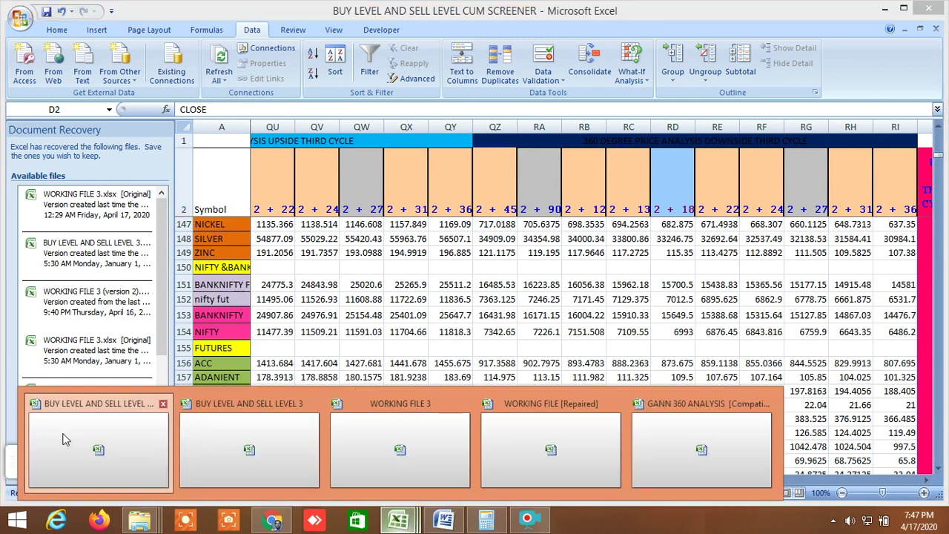
left_click(97, 445)
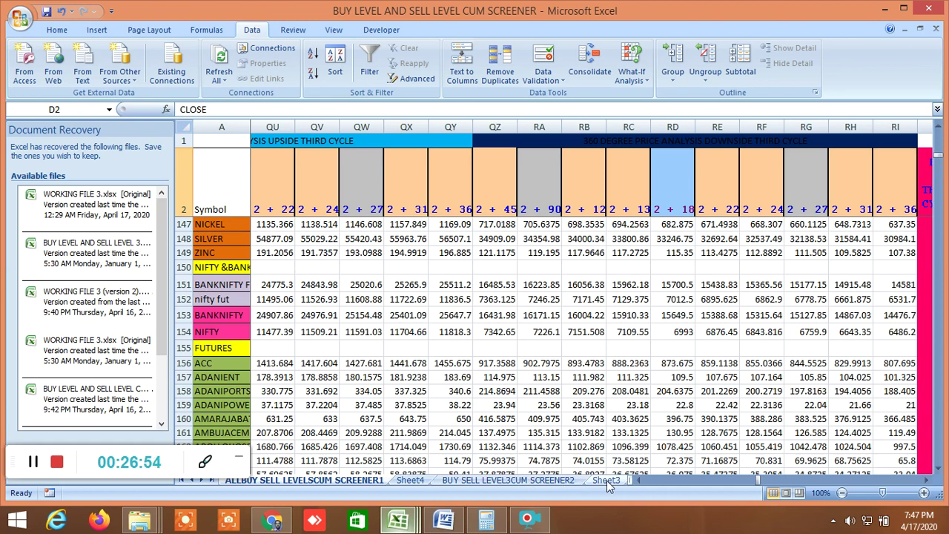
Switch to the WORKING FILE 3 workbook and examine the Fibonacci levels based on true range for the NIFTY and BANKNIFTY rows
mouse_move(399, 519)
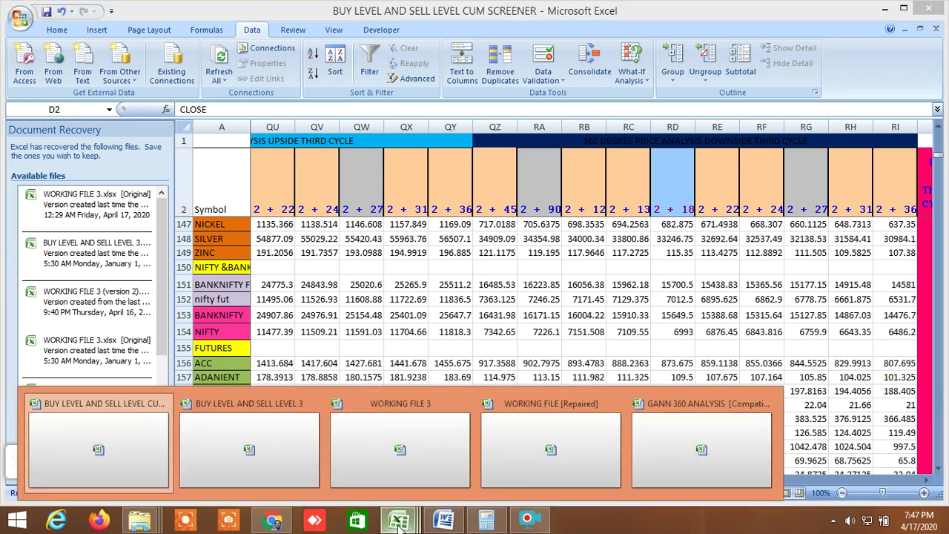
left_click(407, 449)
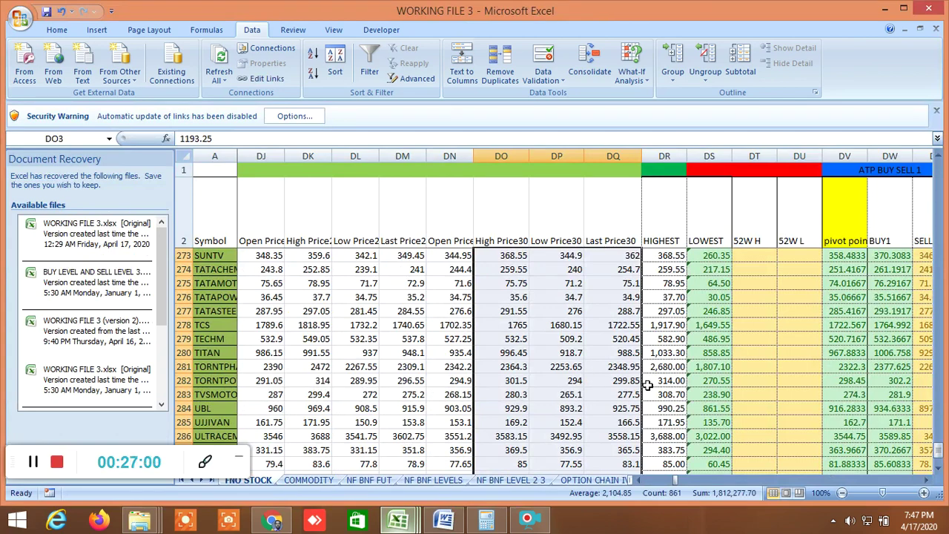
scroll(637, 378, "up", 20)
scroll(646, 368, "up", 20)
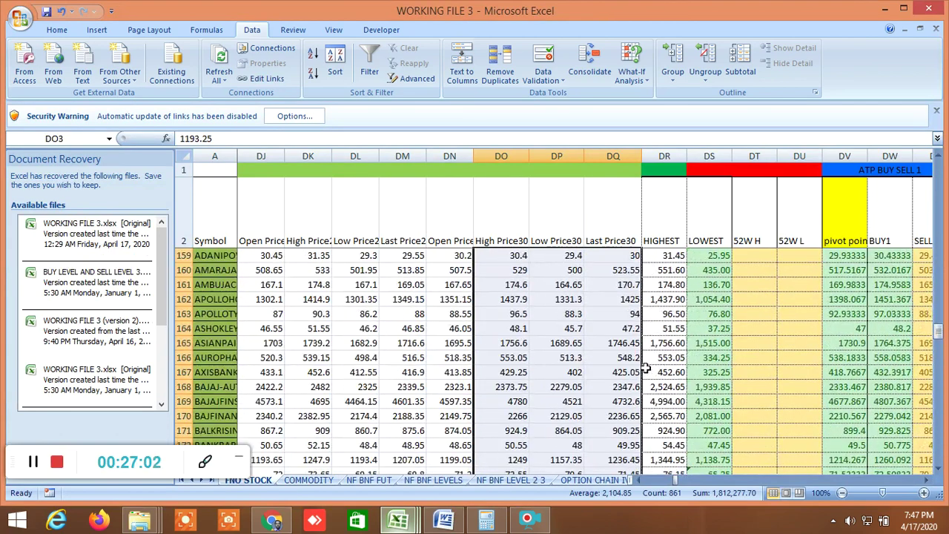
scroll(644, 368, "down", 4)
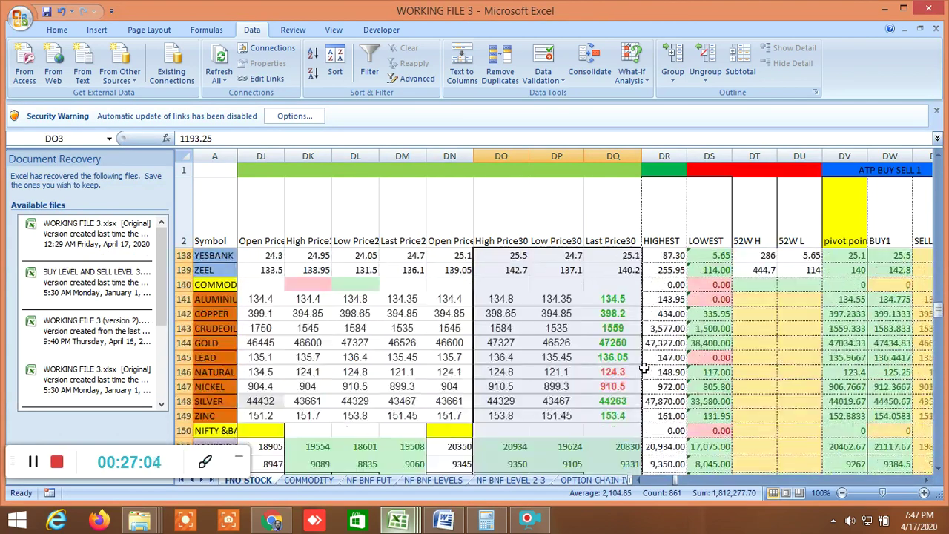
left_click_drag(679, 481, 803, 493)
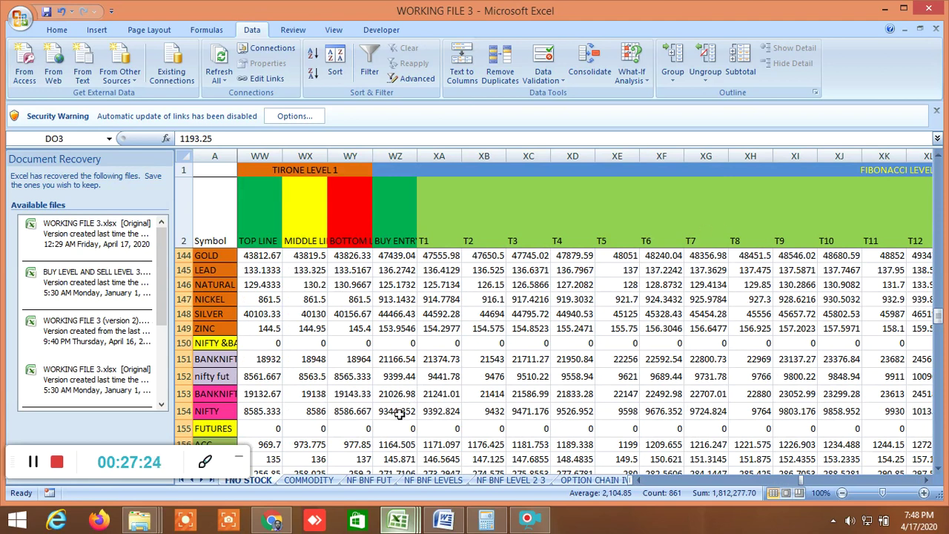
left_click(926, 483)
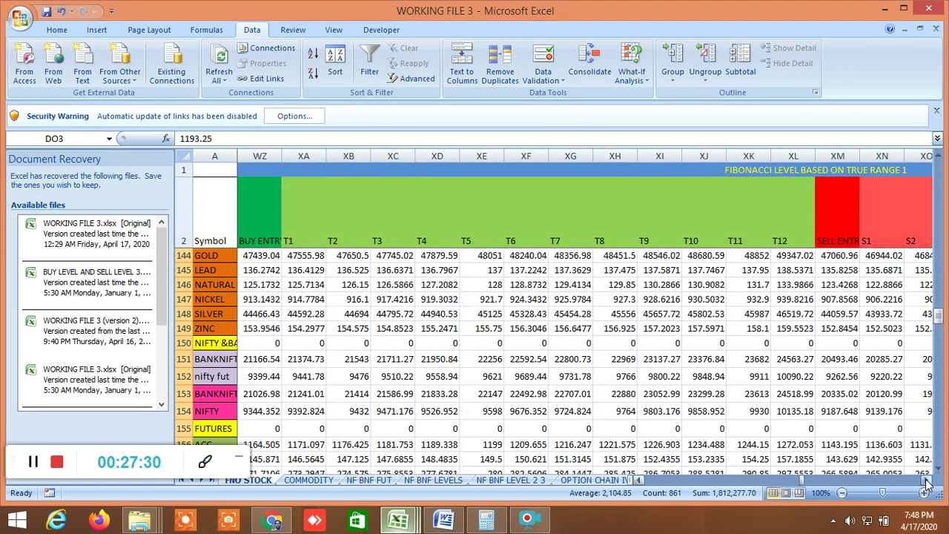
Examine the Fibonacci target and sell levels based on true range 1 and on ATR 14 for the NIFTY and BANKNIFTY rows
left_click(926, 483)
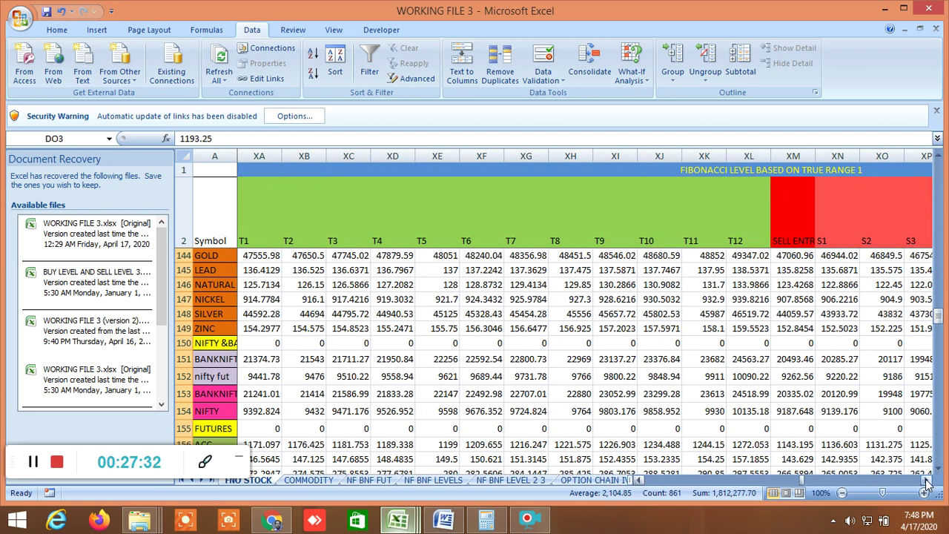
left_click(926, 483)
left_click(927, 483)
left_click(926, 482)
left_click(926, 483)
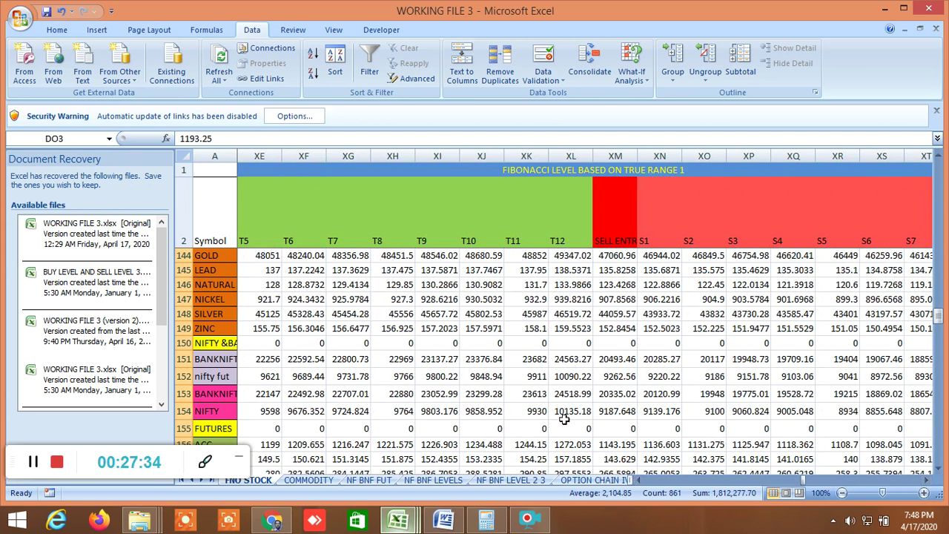
left_click(926, 483)
left_click_drag(926, 482, 926, 483)
left_click(926, 482)
left_click(926, 483)
left_click(926, 482)
left_click(926, 483)
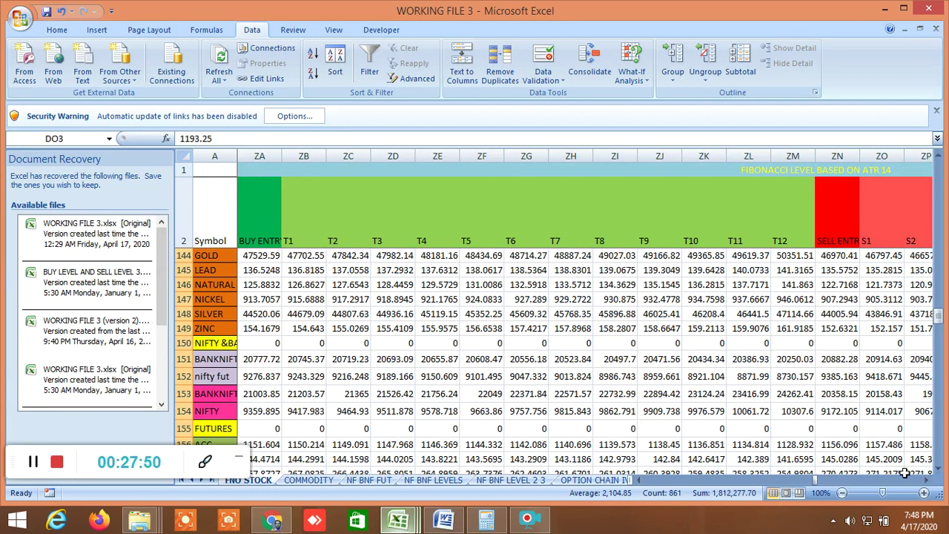
Review the Gann angle buy and sell levels based on true range 1 and ATR 14 for NIFTY and BANKNIFTY
left_click_drag(928, 483, 929, 484)
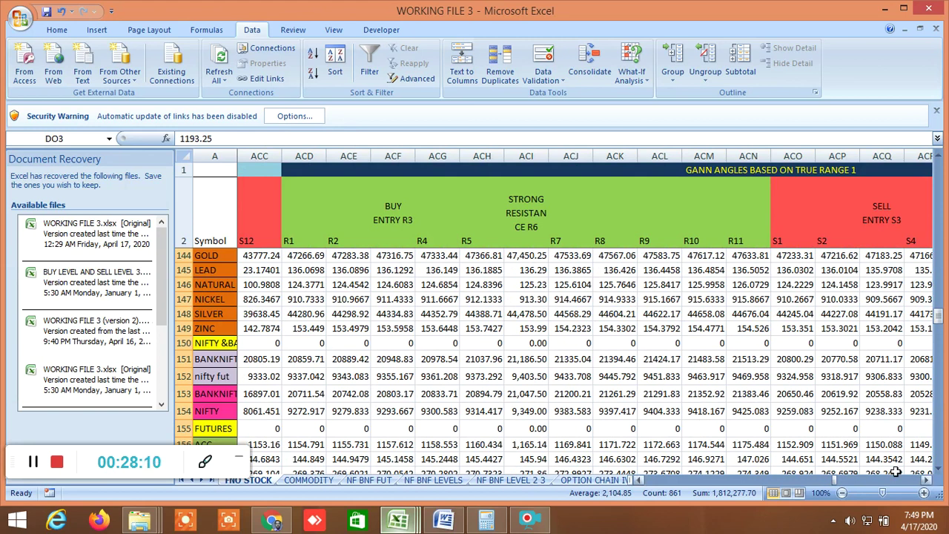
left_click(927, 481)
left_click_drag(927, 480, 927, 480)
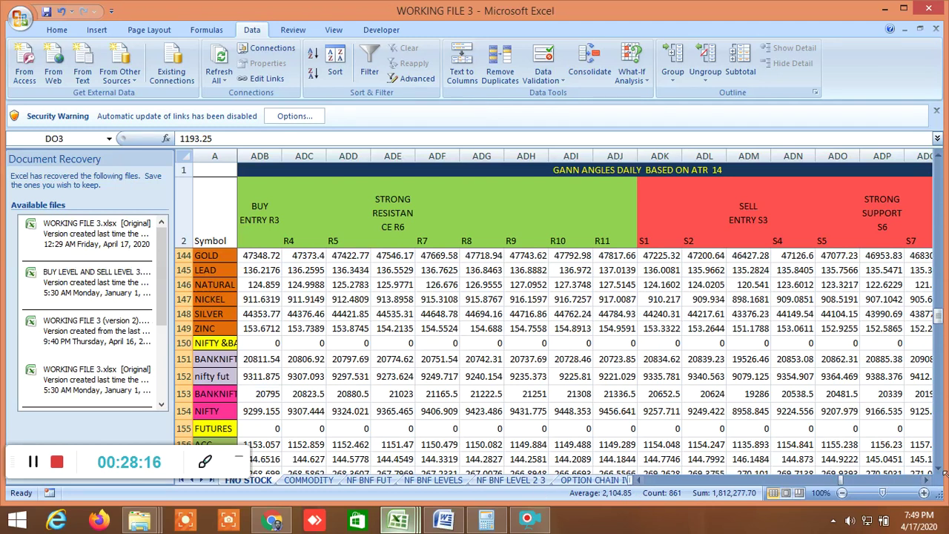
left_click(639, 480)
left_click(639, 480)
left_click(640, 481)
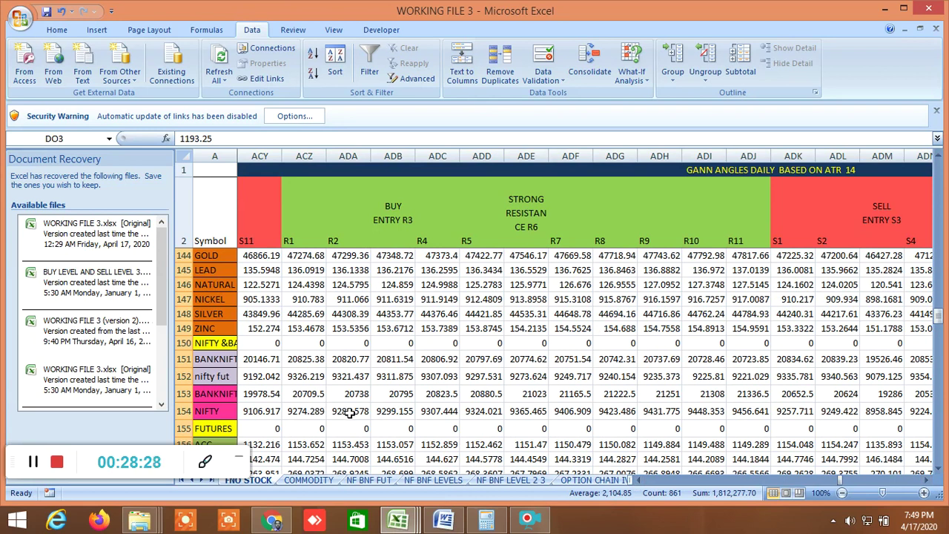
left_click(926, 480)
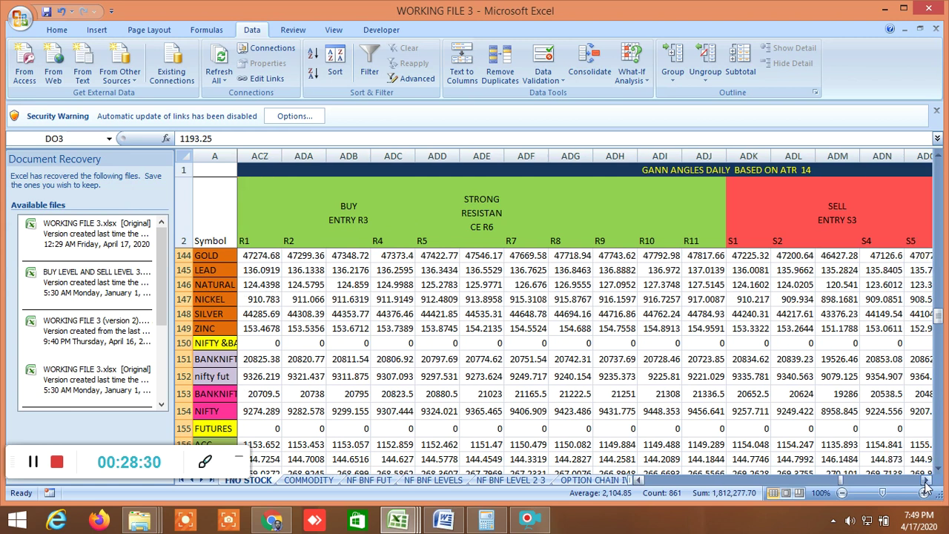
left_click(925, 479)
left_click(925, 480)
Examine the Gann degree levels from 12.5 through 360 based on true range 1, plus those based on ATR 14, for NIFTY and BANKNIFTY
left_click_drag(926, 482, 925, 483)
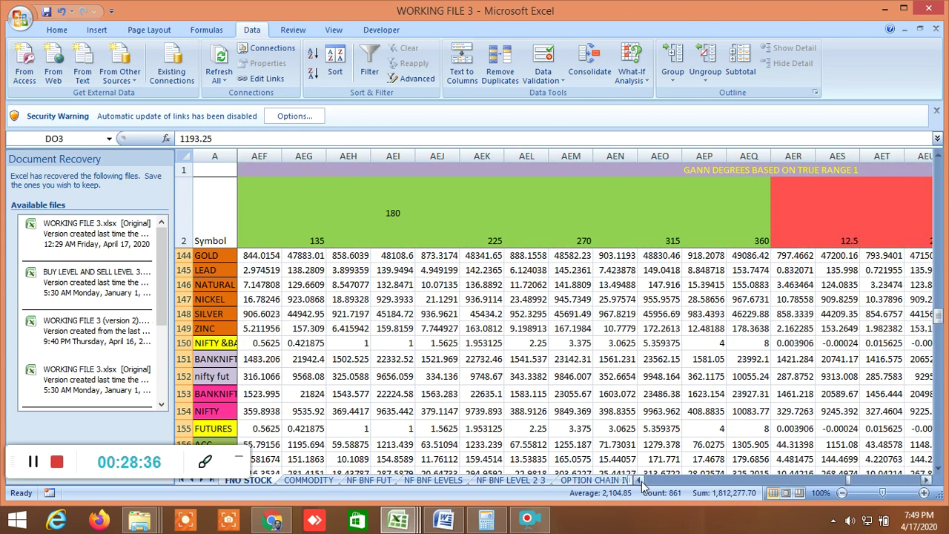
left_click_drag(641, 481, 641, 481)
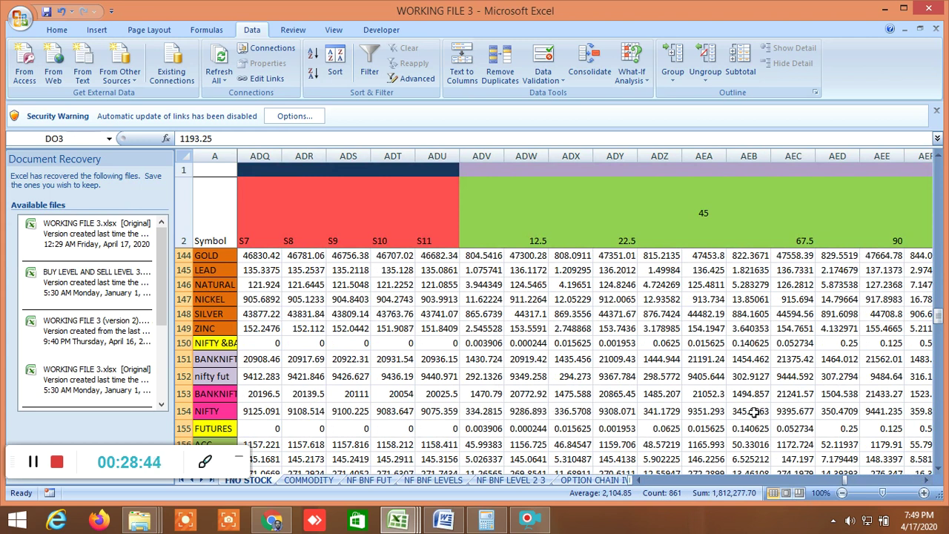
left_click(927, 481)
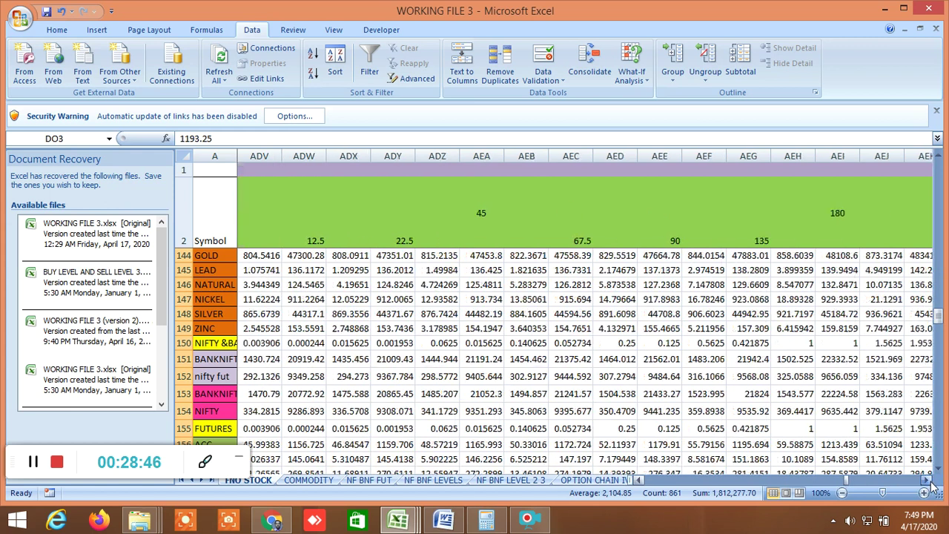
left_click_drag(929, 482, 928, 482)
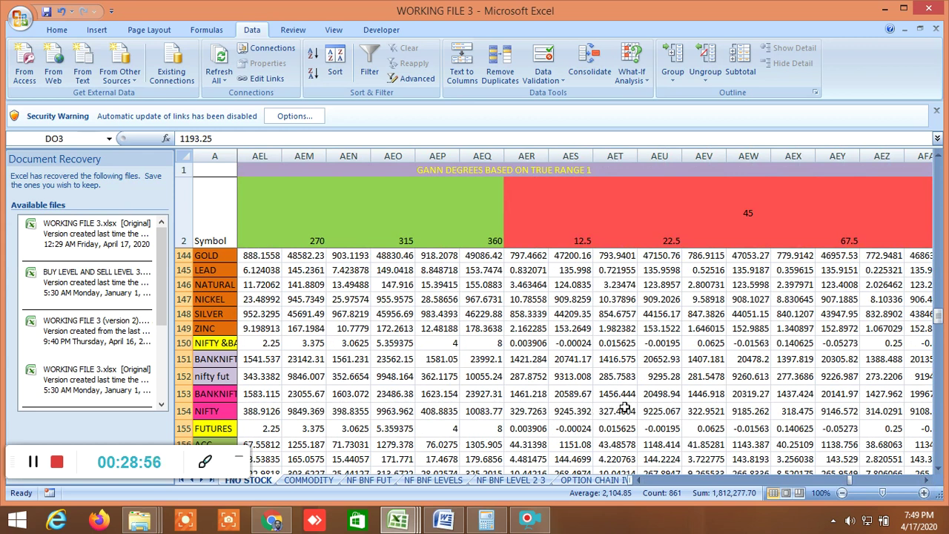
left_click(927, 480)
left_click_drag(927, 480, 929, 482)
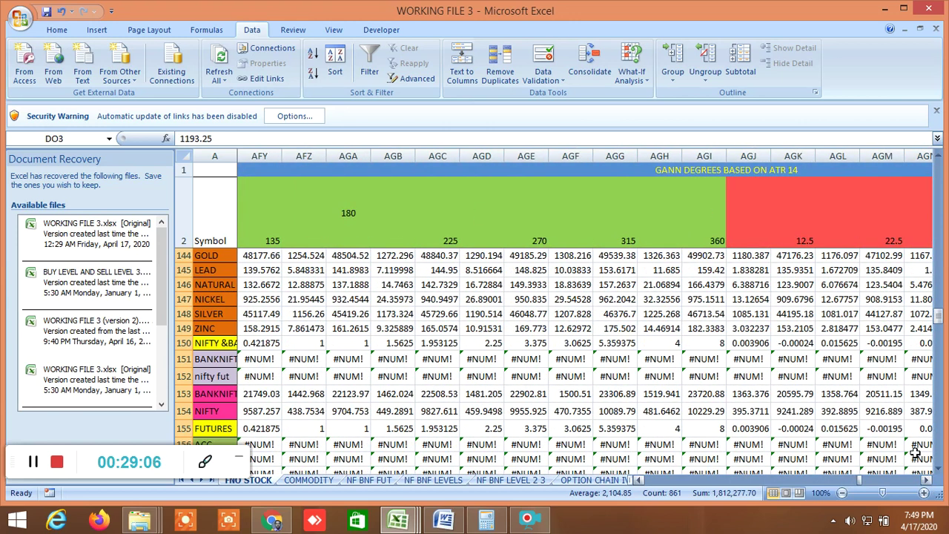
Look through the monthly Fibonacci levels linked with India VIX and the remaining target columns up to the sheet's last one, T11
left_click_drag(929, 483, 928, 484)
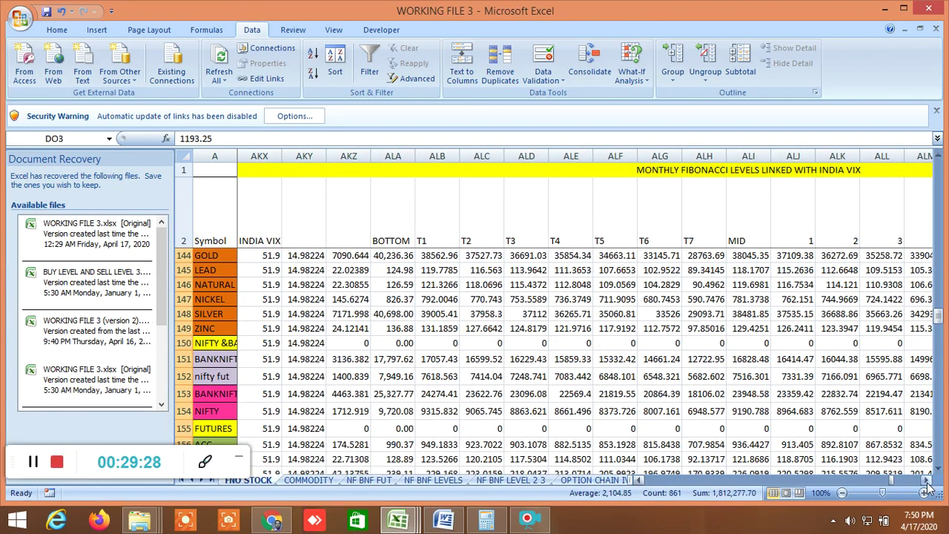
left_click_drag(928, 484, 925, 485)
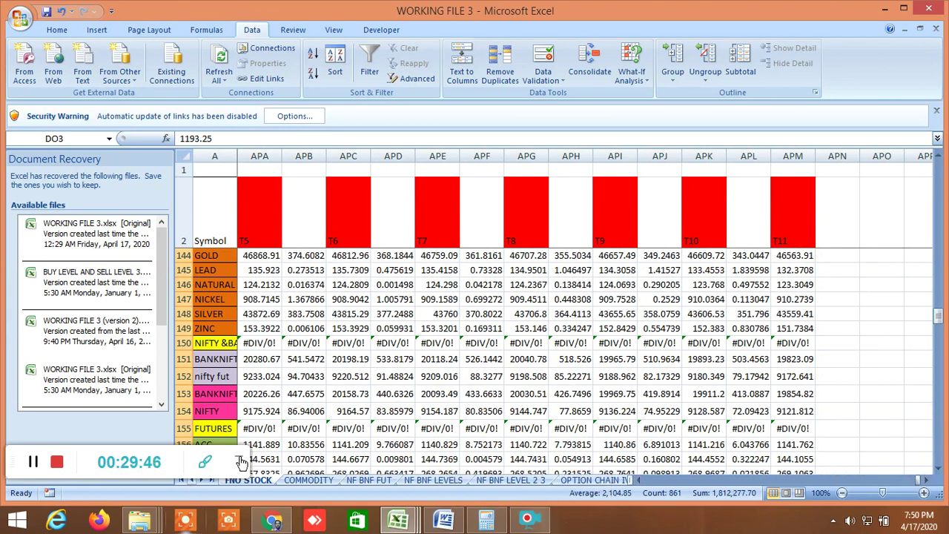
left_click(59, 465)
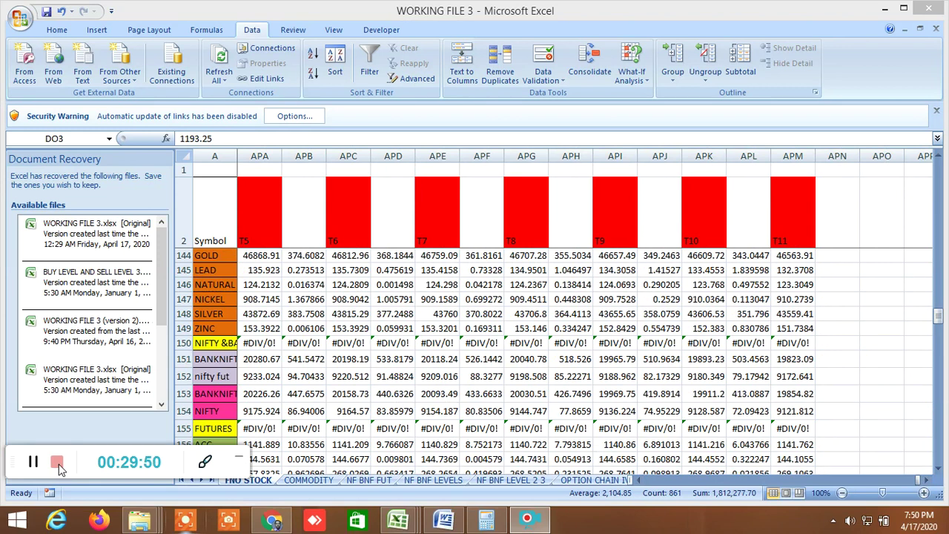